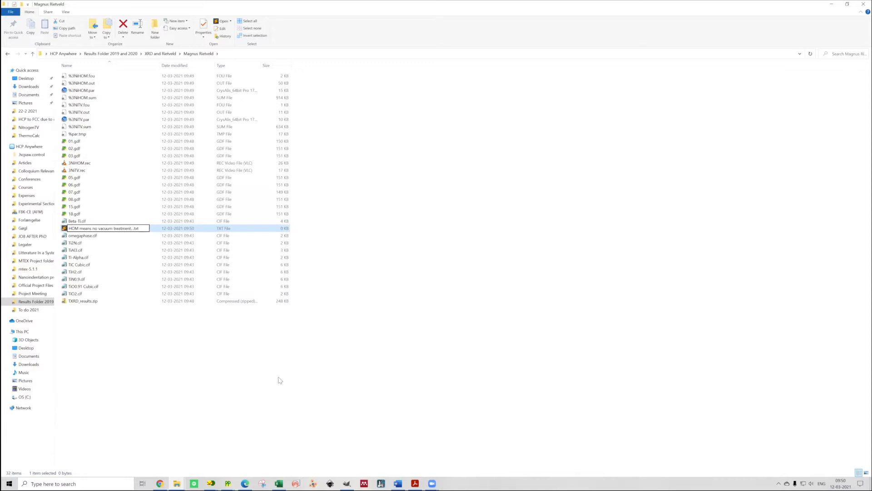
- Name the new text file "HOM means no vacuum treatment. TV means Turbo vacuum"
text(TV means Turbo vacuum)
key(Return)
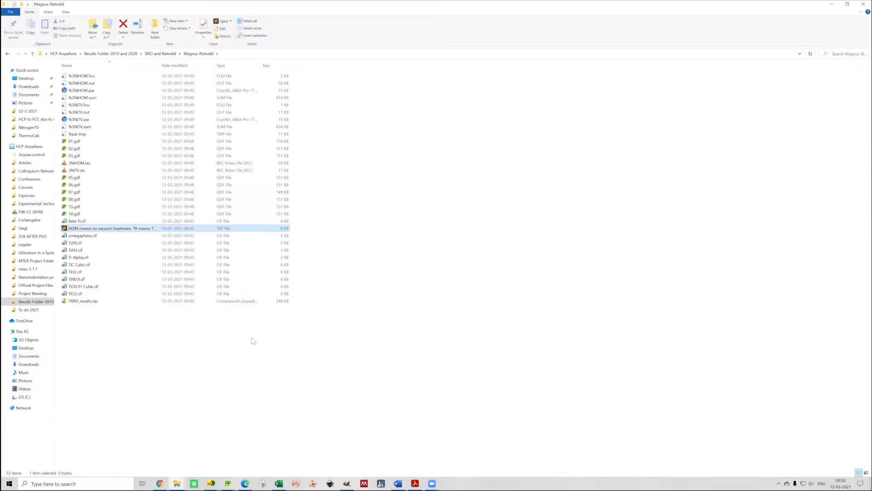
click(205, 364)
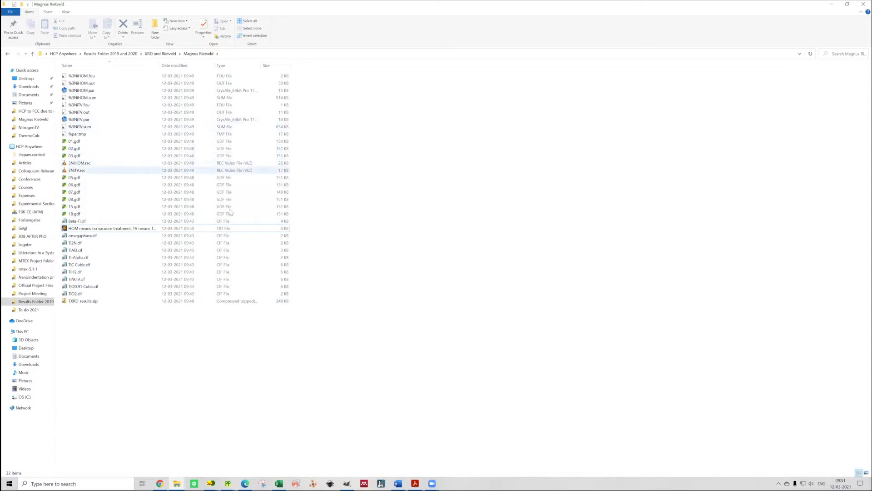
- Go to the NitrogenTV folder inside the 2019 results and sort its files by type to find the .gdf patterns
key(alt+Up)
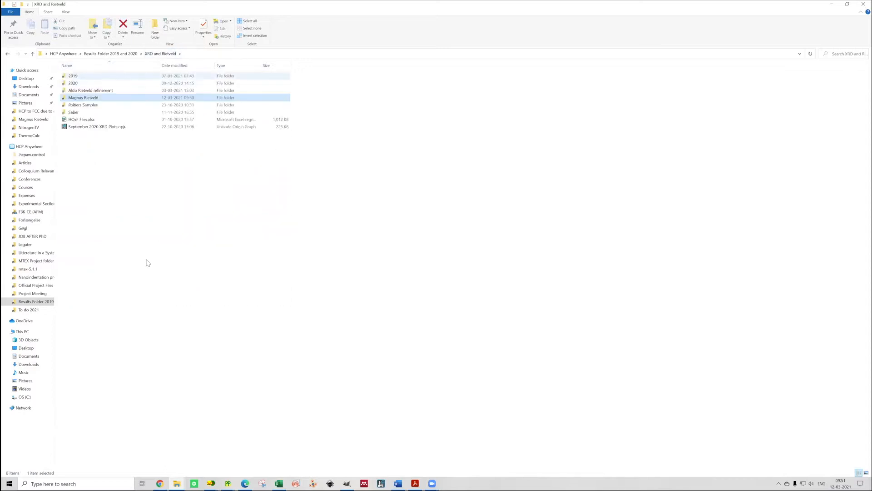
double_click(74, 76)
double_click(77, 119)
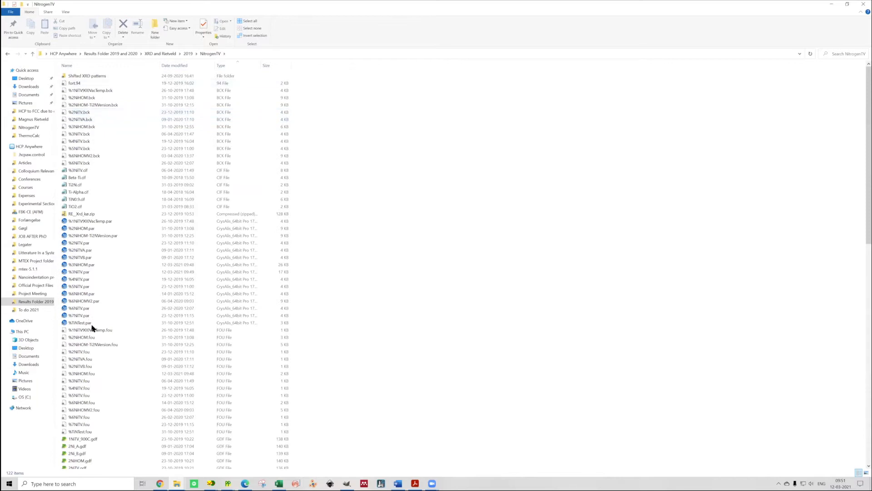
click(222, 65)
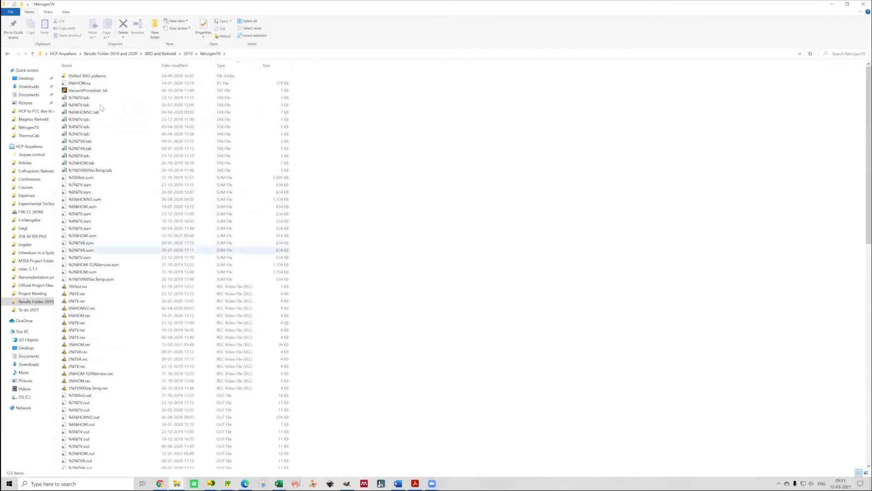
scroll(198, 378, down, 10)
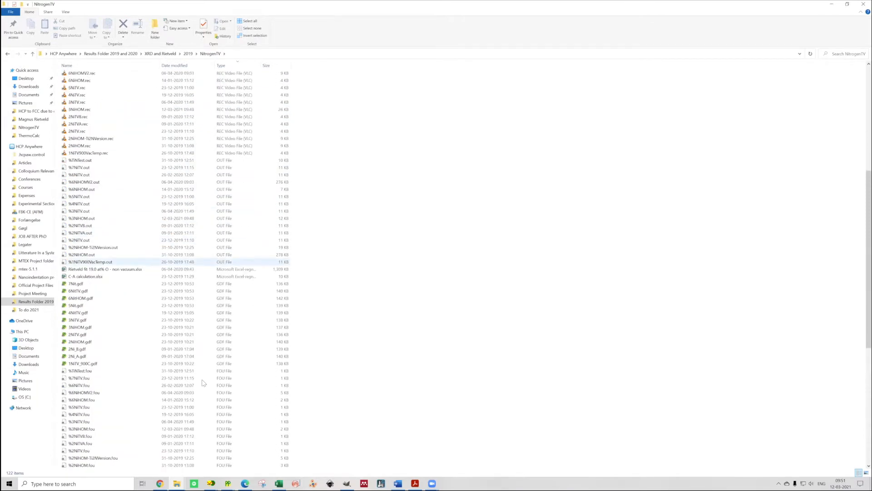
- Copy 3NiTV.gdf and 3NiHOM.gdf from NitrogenTV into the student's Rietveld folder
click(96, 320)
ctrl+click(96, 327)
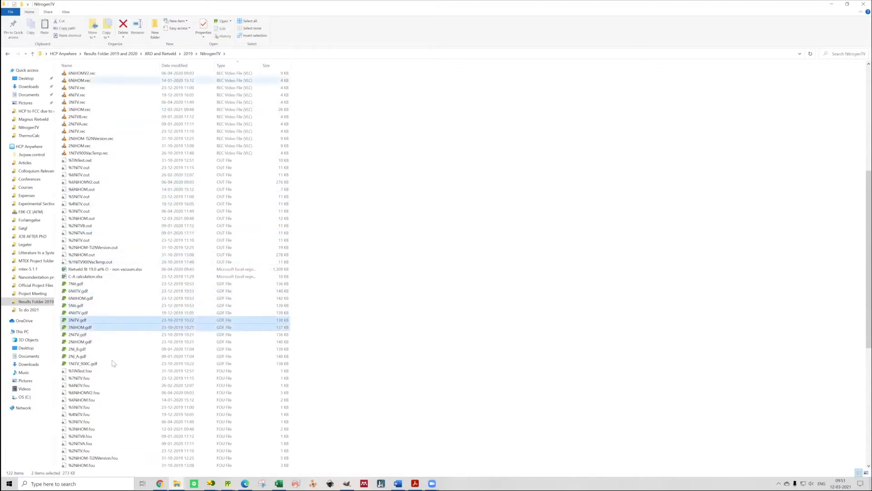
click(160, 53)
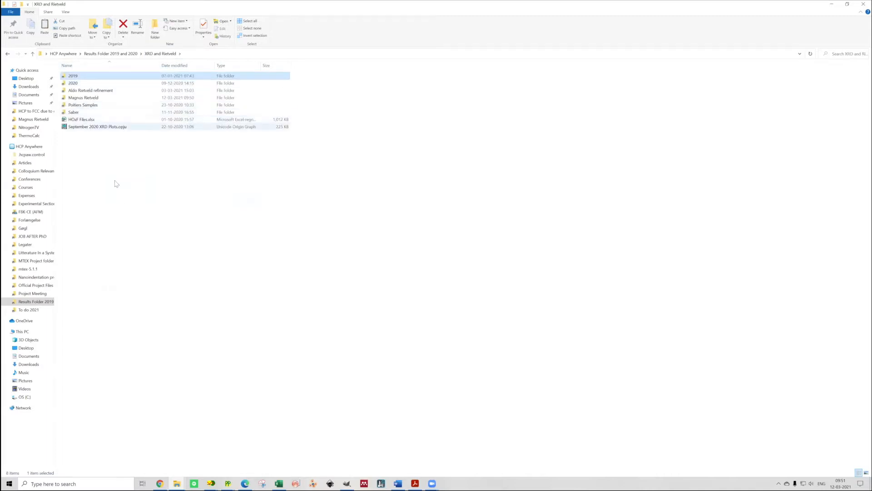
double_click(84, 97)
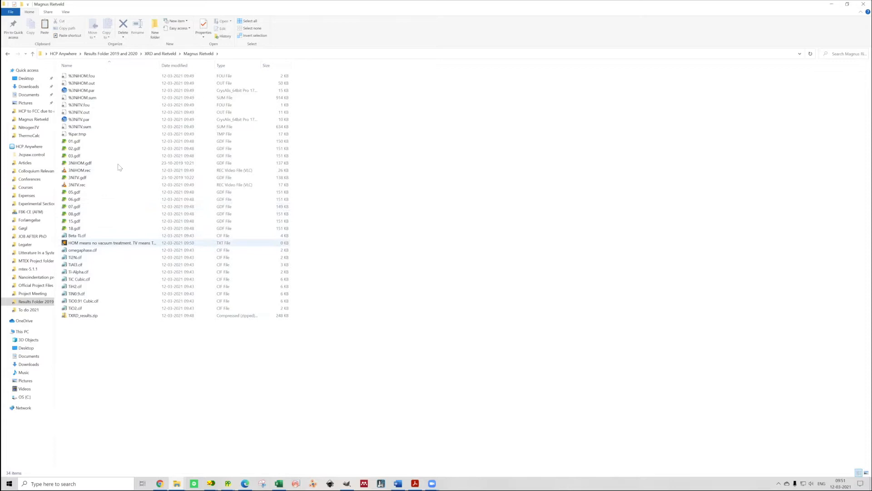
- Widen the file name column to show full names and open the 3NiHOM.gdf pattern in PowderPlot
drag(159, 66, 284, 65)
click(94, 170)
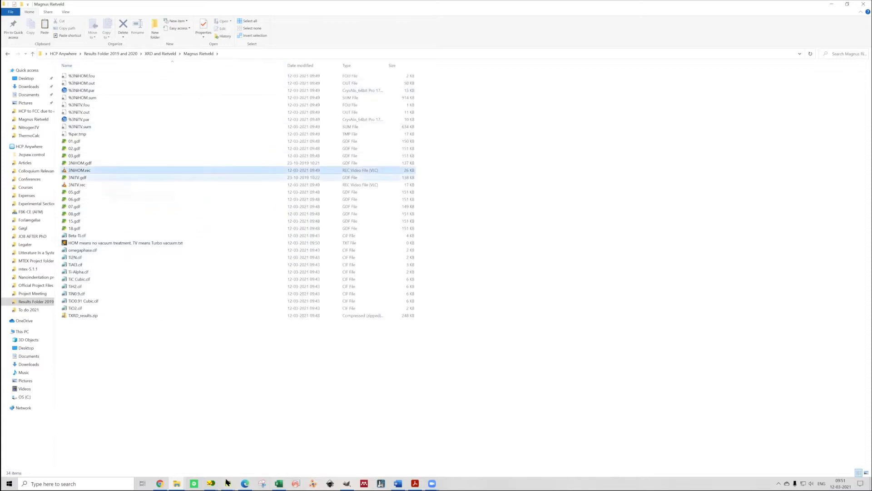
key(Down)
key(Down)
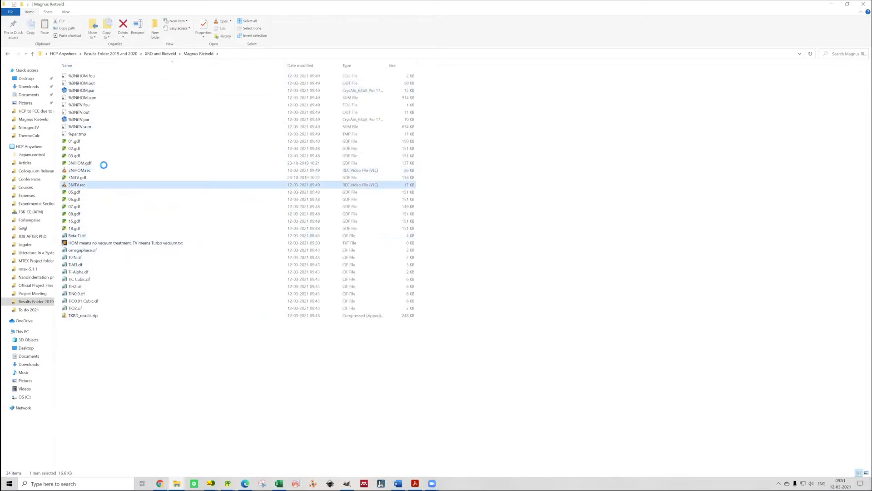
click(93, 179)
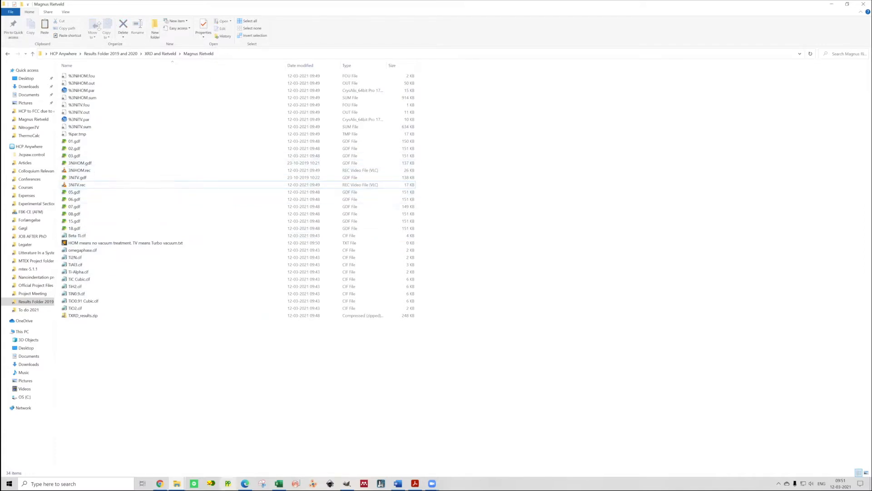
click(114, 162)
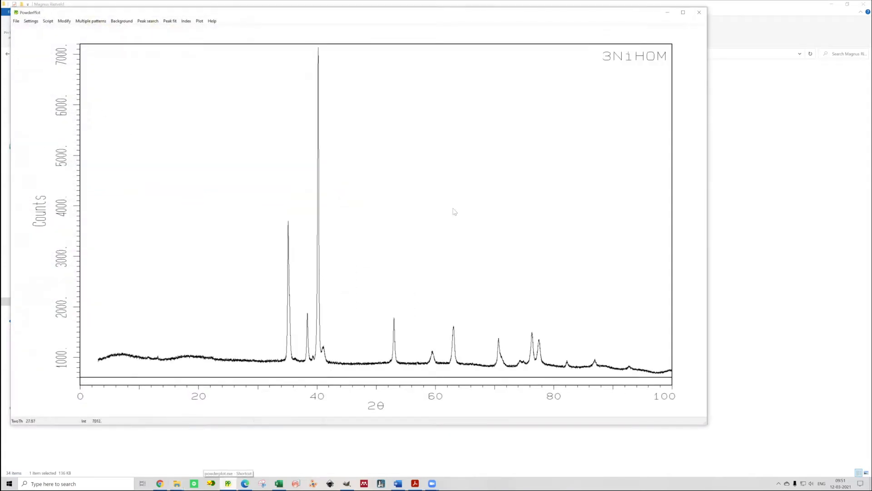
- Overlay 3NiTV.gdf on the 3NiHOM plot as an additional pattern
click(122, 21)
mouse_move(91, 21)
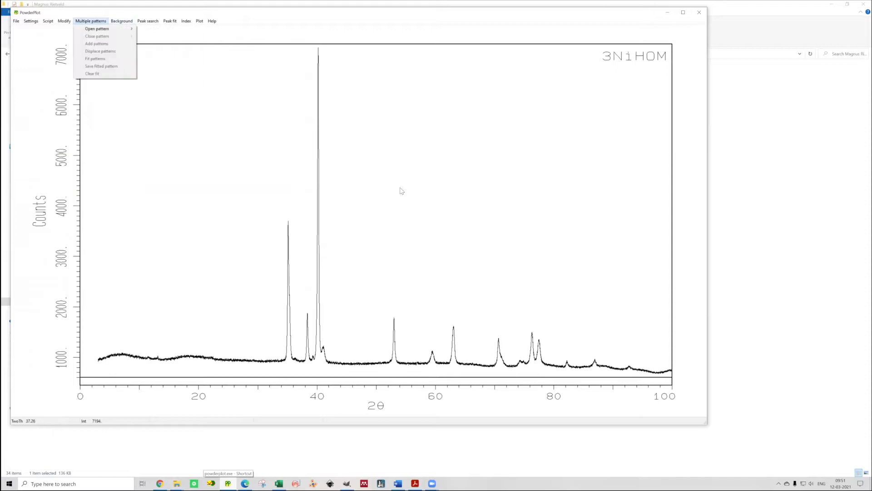
key(Return)
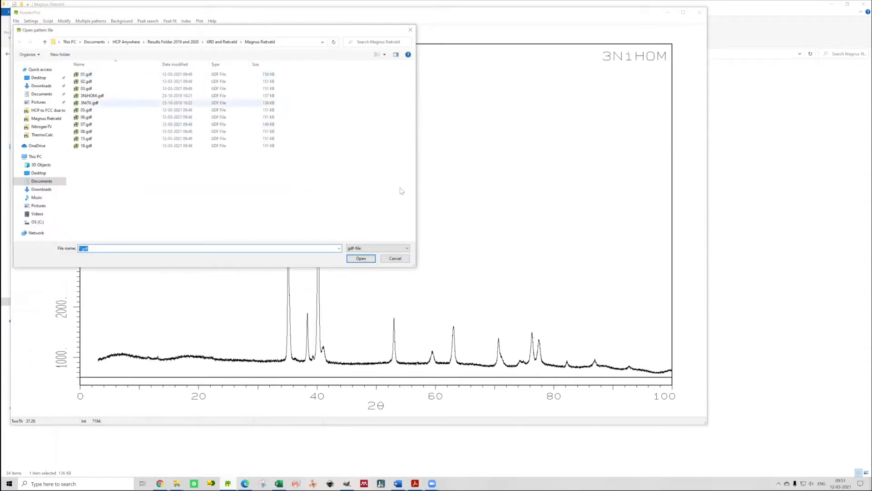
click(89, 103)
click(361, 259)
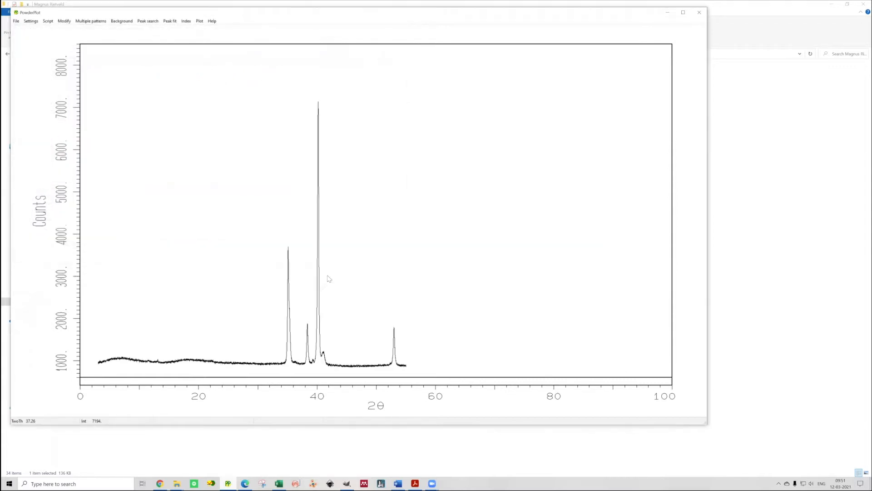
drag(273, 218, 341, 376)
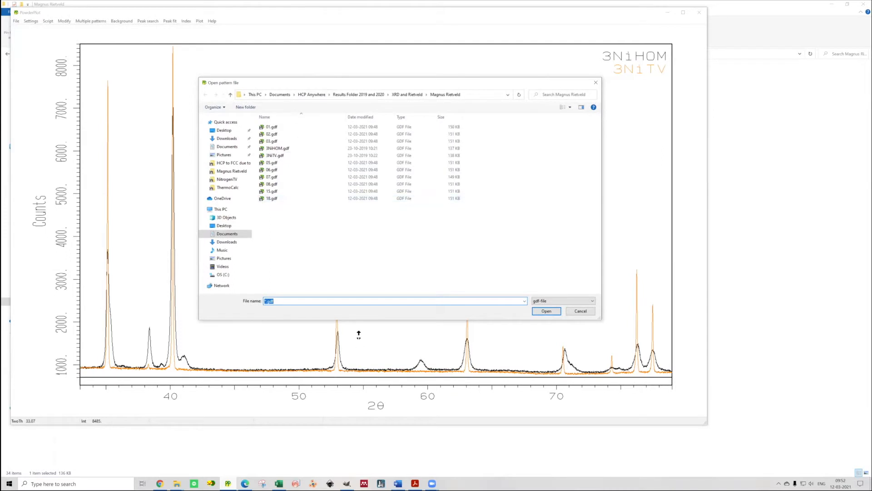
- Check the sample list in the "List of treatments" e-mail, and add the patterns 02.gdf and 03.gdf to the PowderPlot overlay
key(alt+Tab)
click(129, 105)
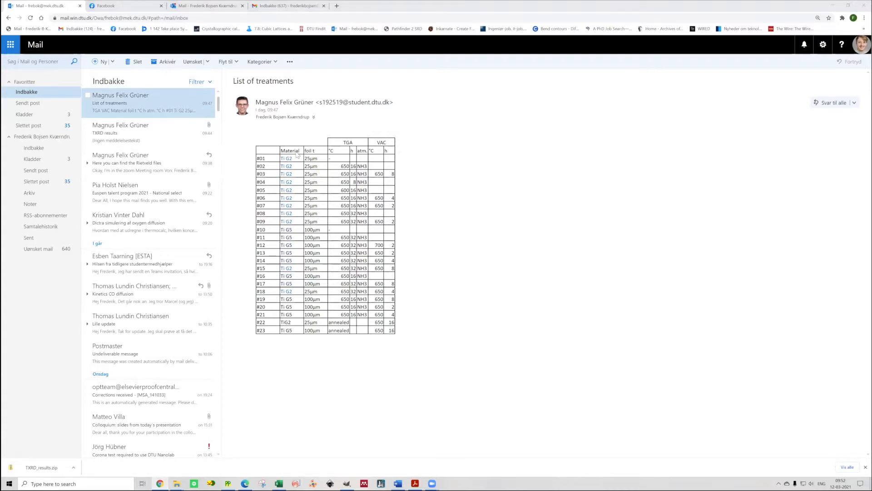
key(alt+Tab)
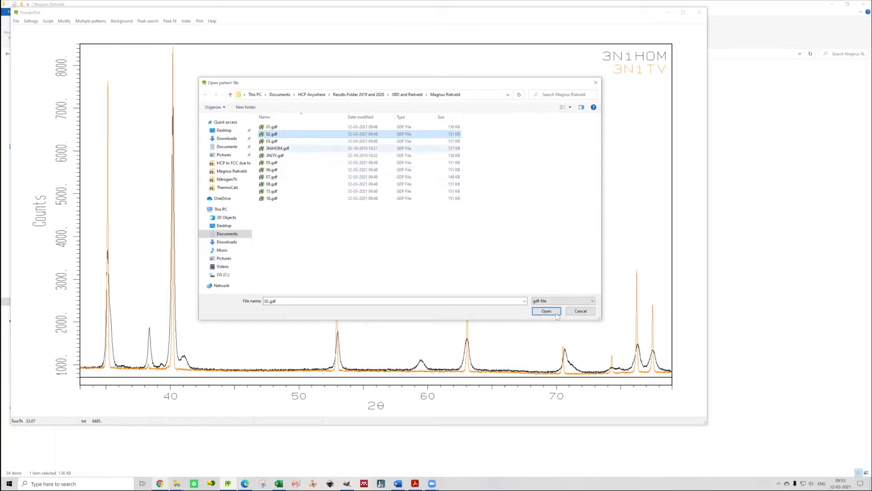
ctrl+click(272, 140)
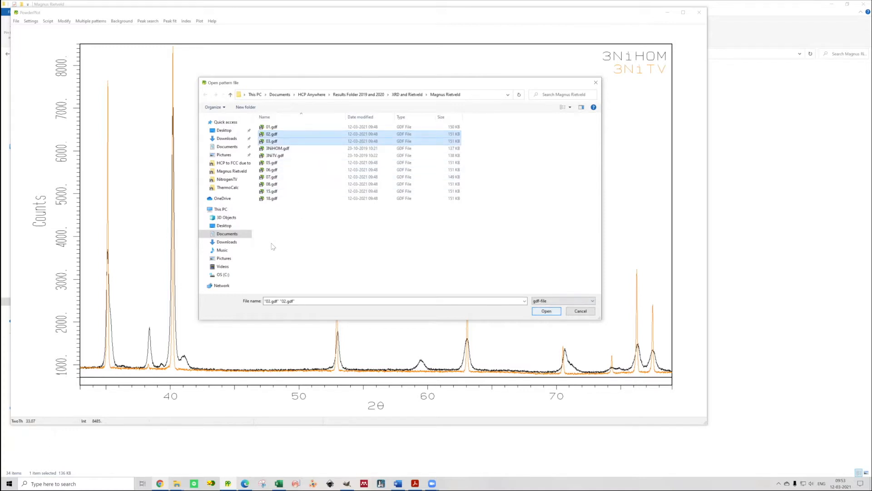
key(Return)
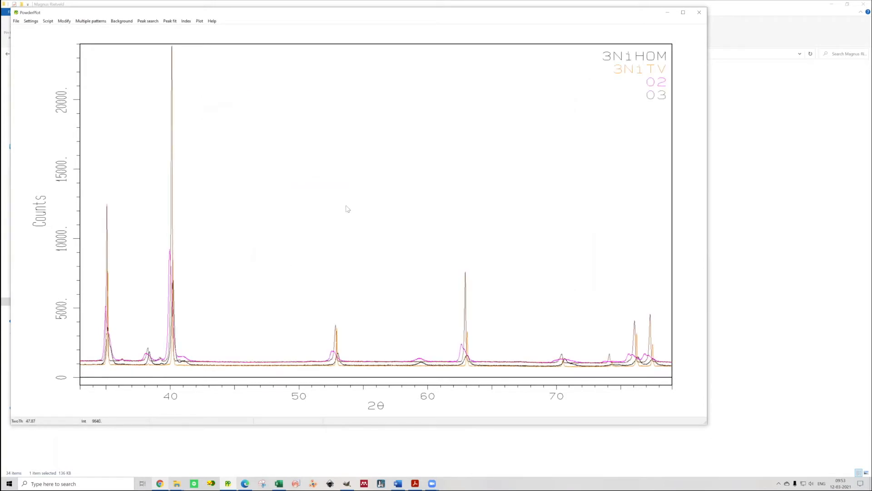
- Examine the overlaid 3NiHOM, 3NiTV, 02 and 03 peaks at about 33–43° and 50–67° 2θ
drag(85, 277, 205, 372)
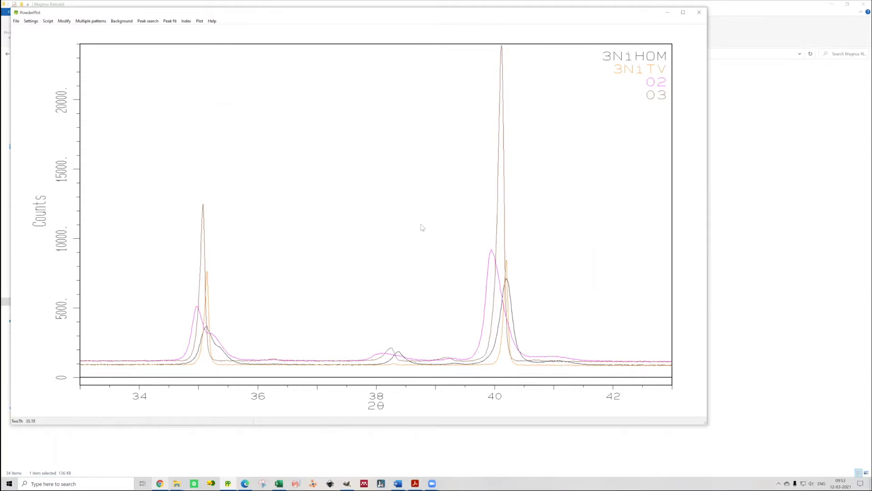
right_click(469, 206)
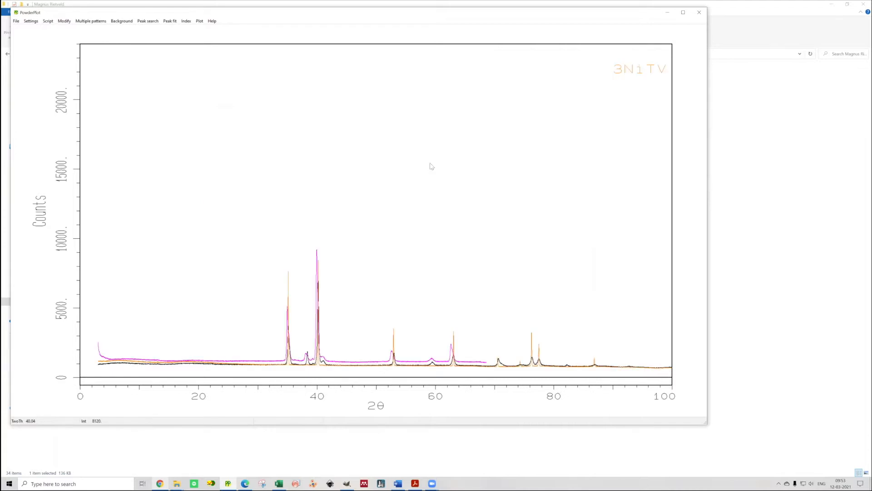
drag(380, 333, 475, 377)
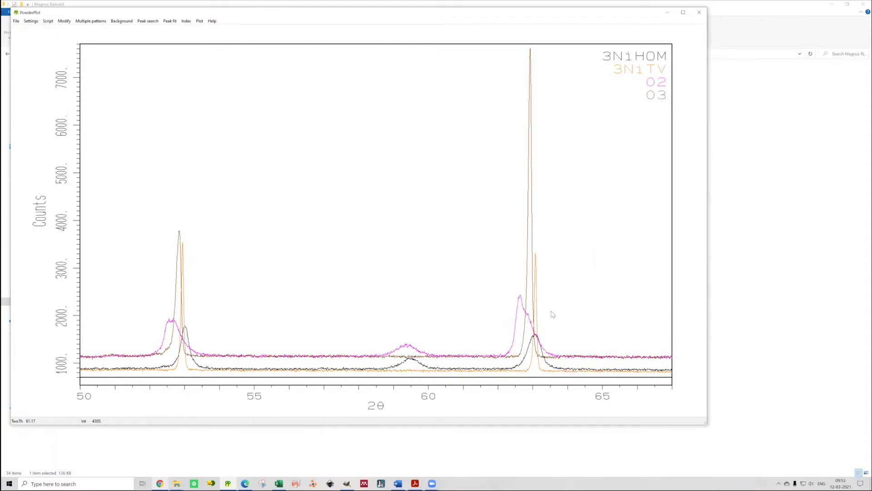
- Compare the Grade_2_Ti peaks with the other patterns at about 33–44° and 50–55° 2θ, and across about 32–55°
right_click(278, 304)
drag(279, 303, 337, 366)
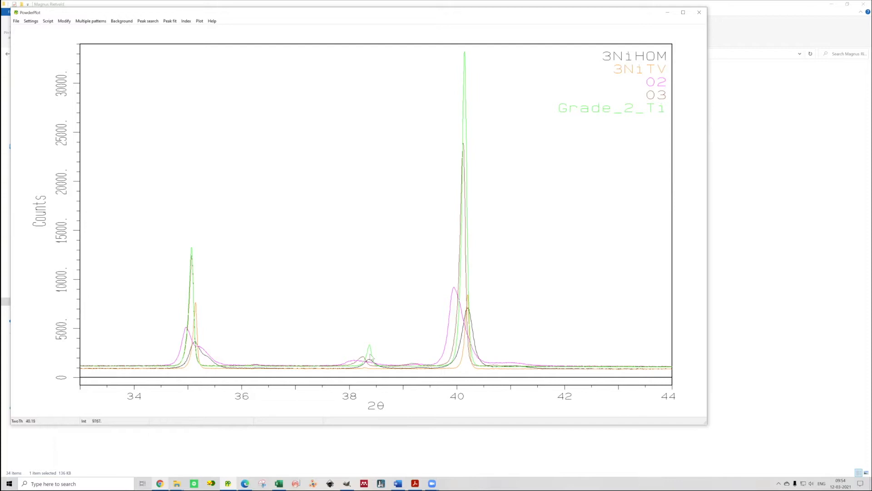
right_click(402, 372)
drag(381, 331, 402, 372)
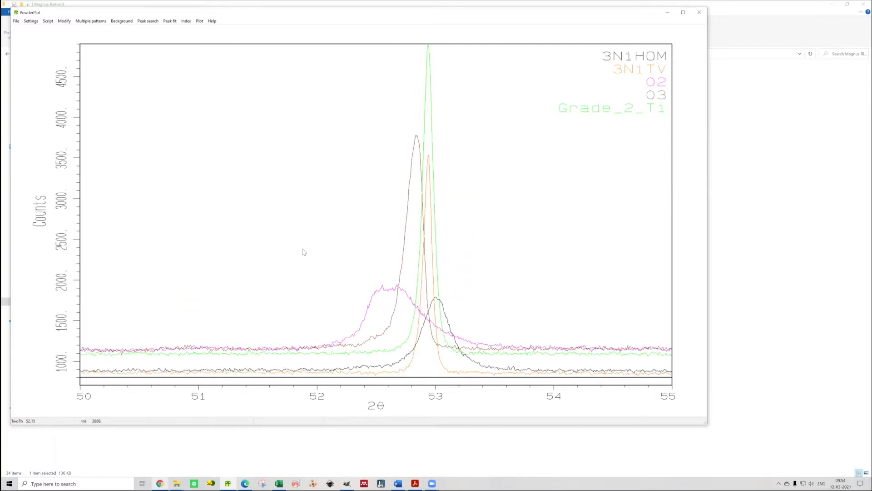
right_click(361, 213)
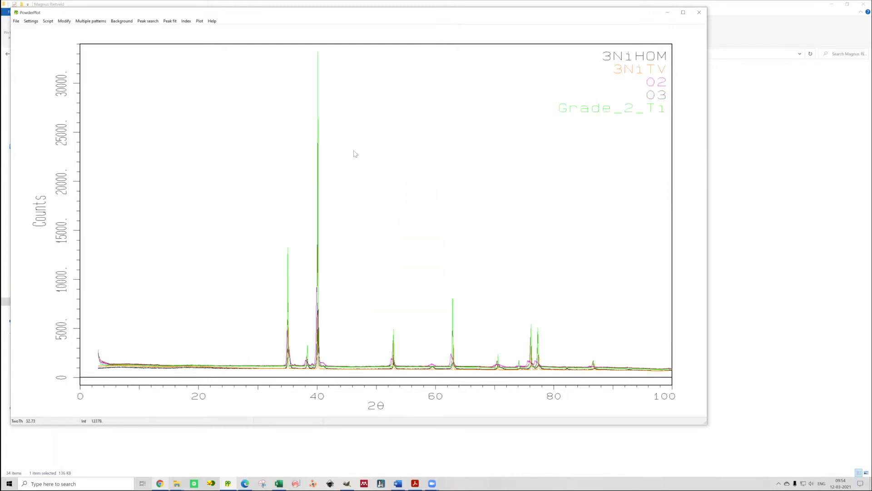
drag(274, 246, 399, 371)
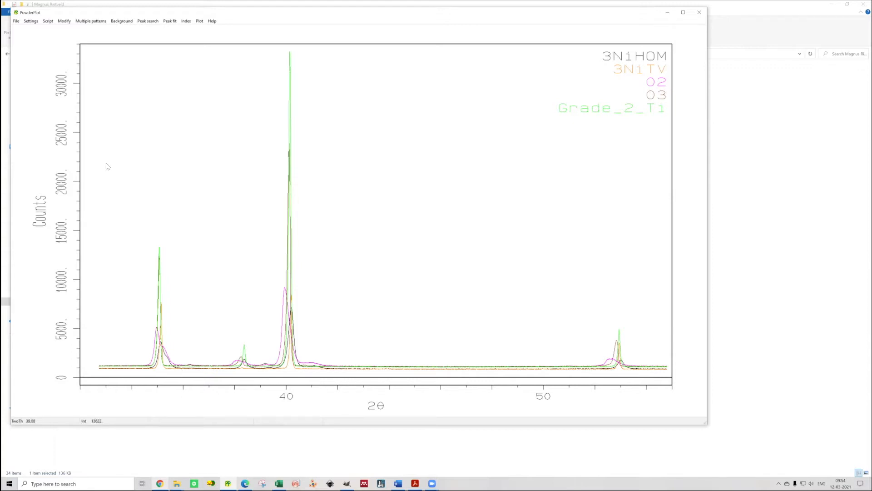
click(6, 34)
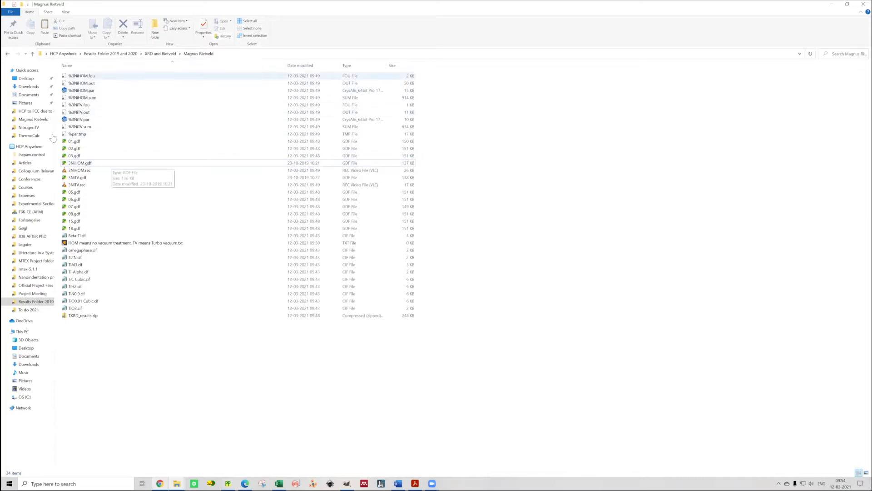
key(Down)
key(Down)
key(Down)
key(Down)
key(Down)
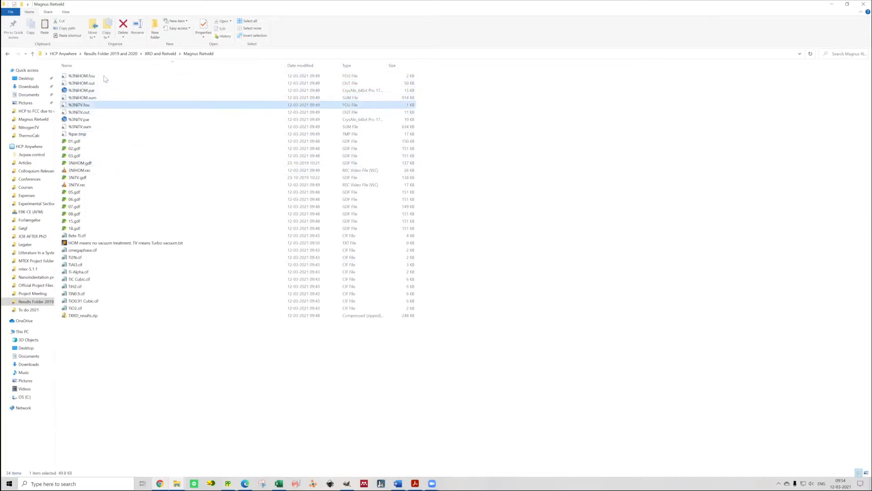
key(Down)
key(Down)
key(Down)
key(Down)
key(Down)
key(ctrl+space)
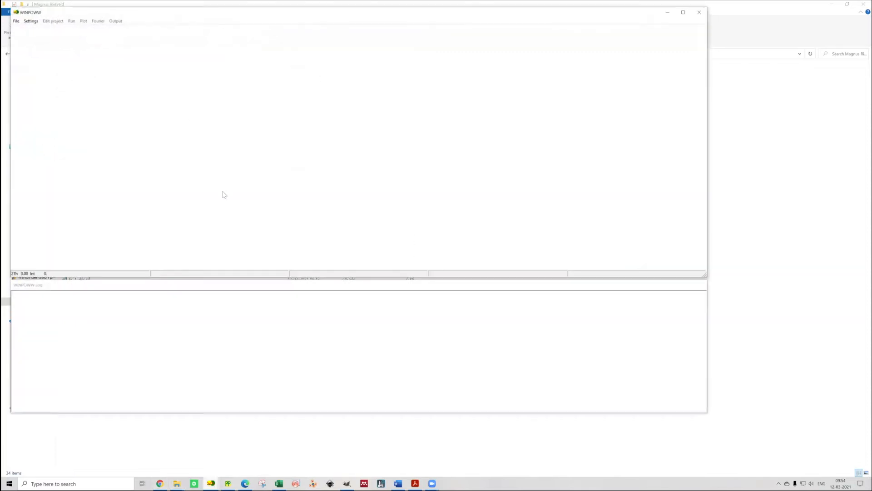
- Open the 3NiTV.rec project and view its fitted peaks at about 34–43° 2θ
key(alt+f)
key(Down)
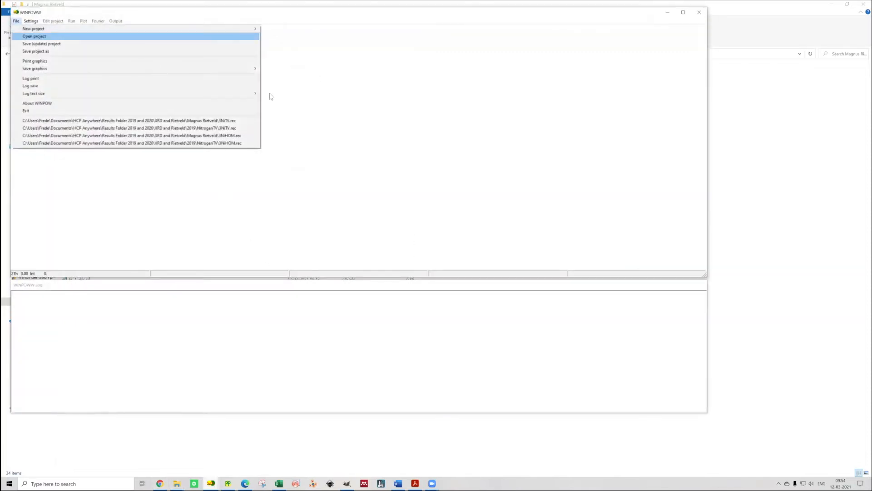
key(Return)
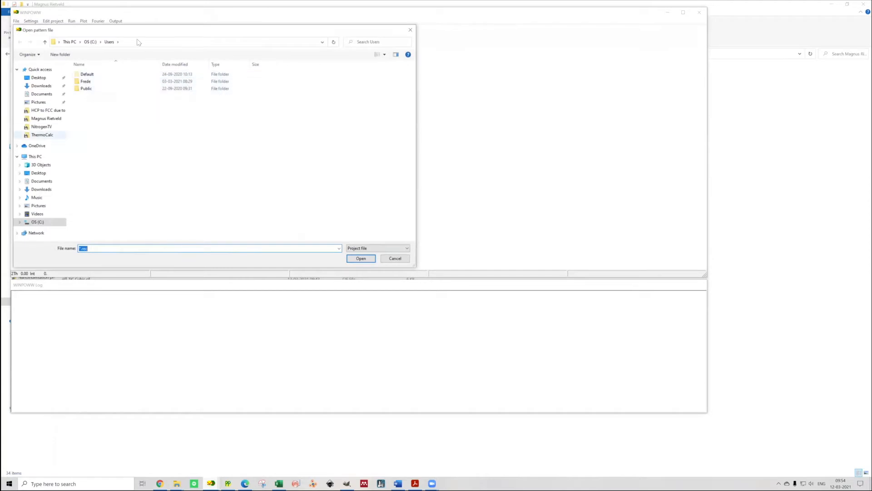
click(46, 119)
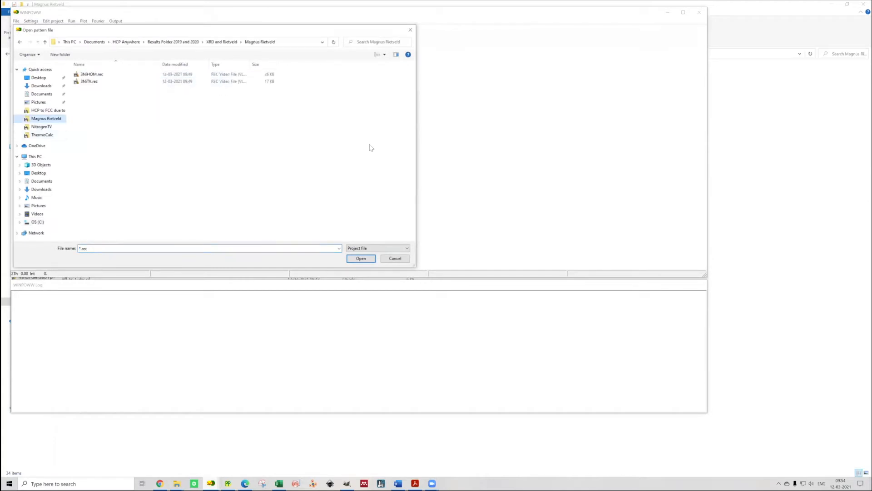
click(89, 82)
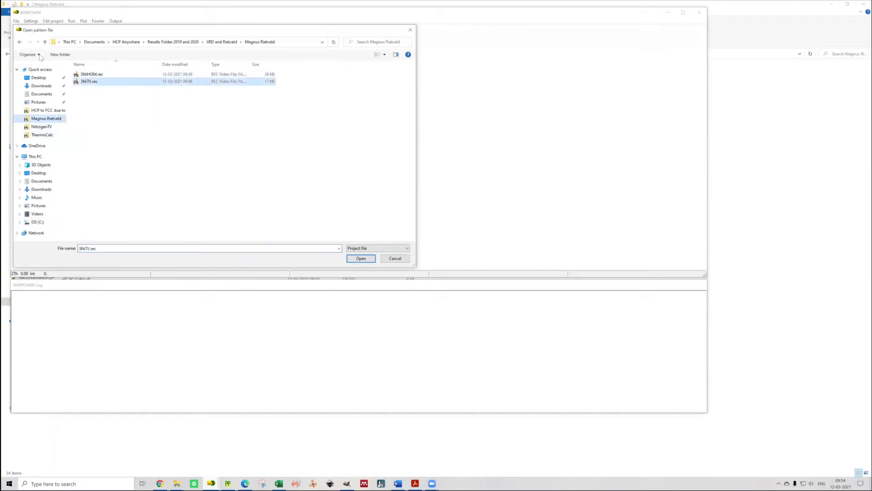
key(Return)
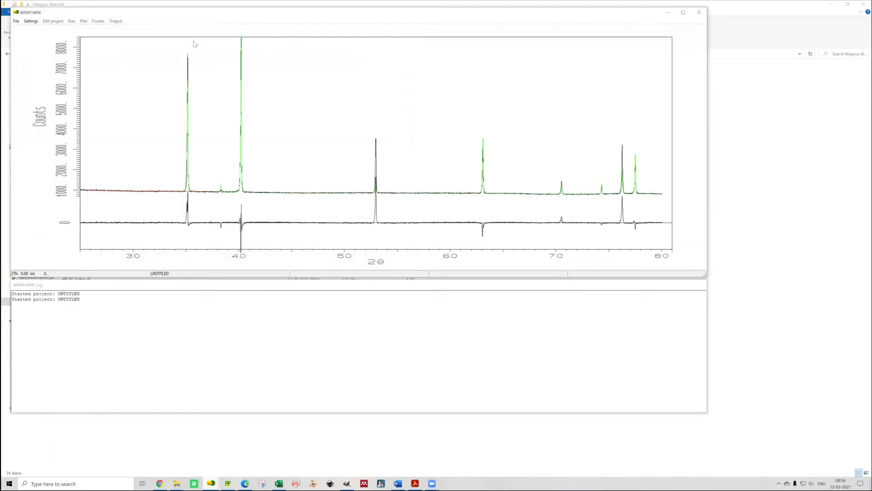
drag(176, 96, 266, 262)
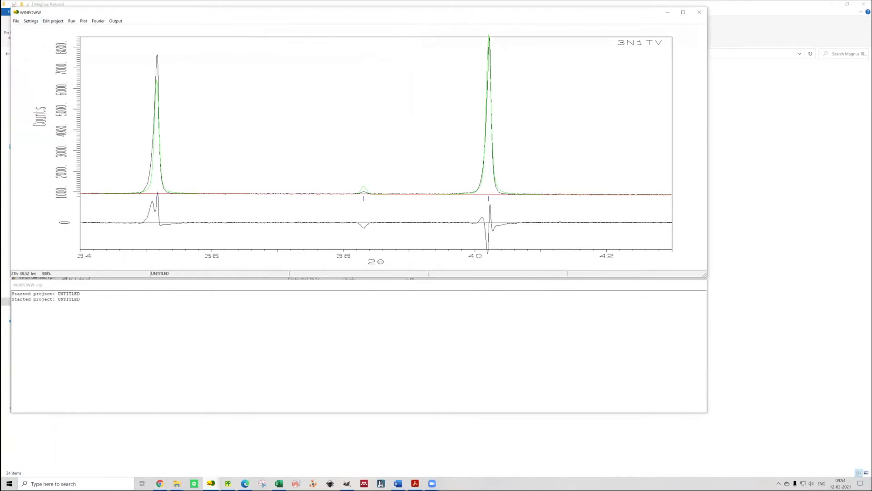
- Save a copy of the 3NiTV project in the same folder under the name M_3
click(16, 20)
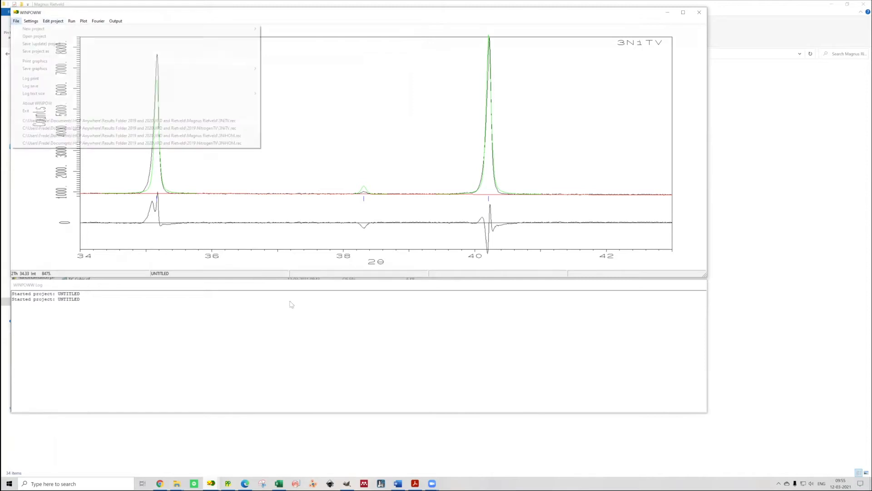
click(37, 51)
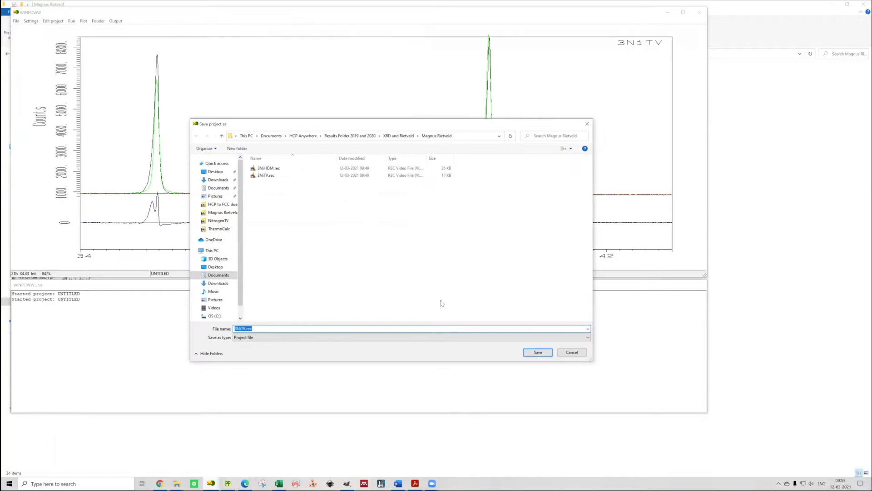
key(Left)
key(Delete)
key(Delete)
key(Delete)
key(Delete)
key(Delete)
text(M_3)
key(Return)
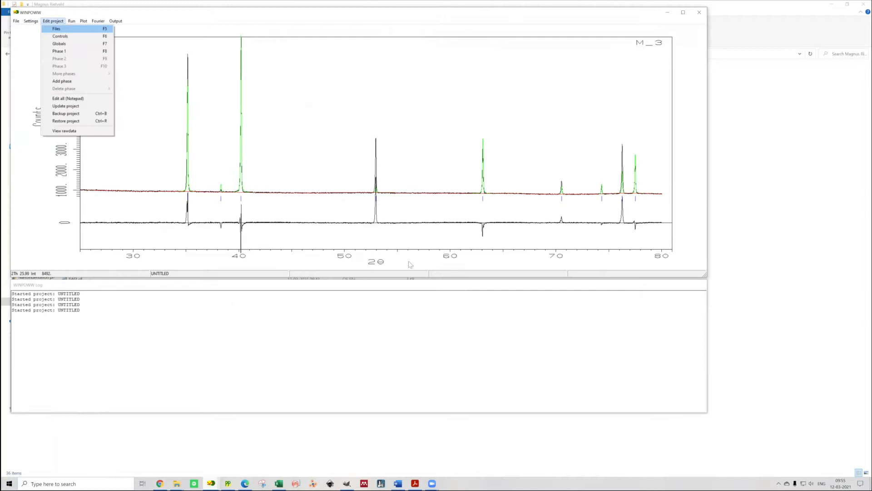
- Set 03.gdf as the input raw data file and compare it with the model, checking the peaks at about 33–42° 2θ
click(55, 29)
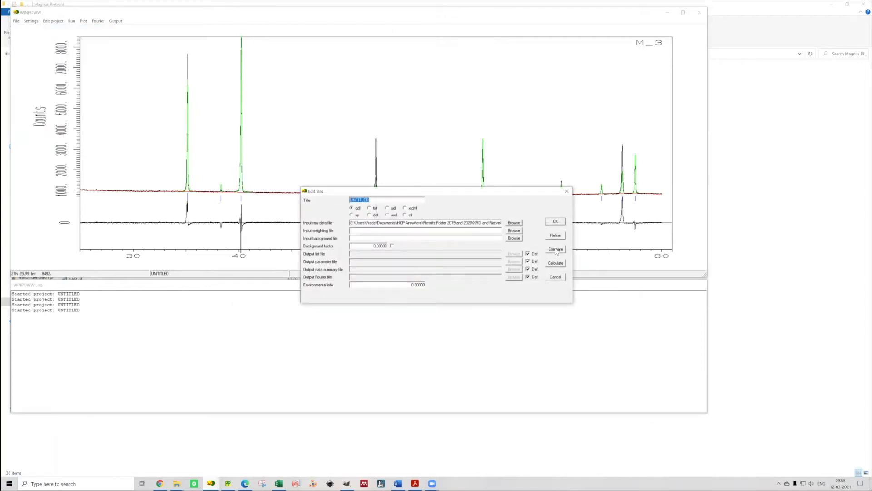
click(514, 222)
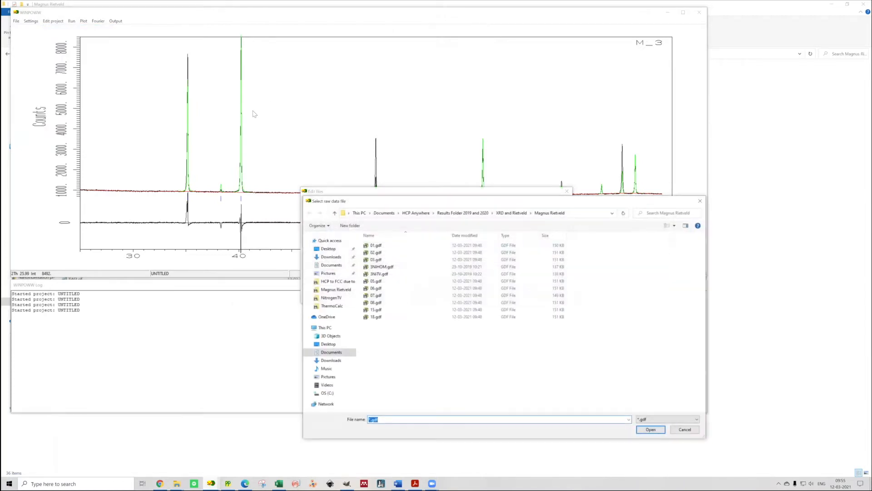
double_click(379, 259)
click(556, 249)
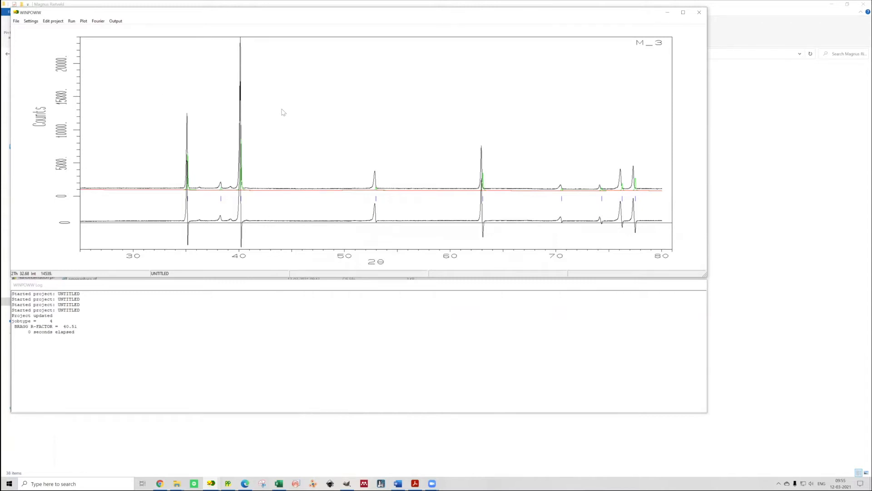
drag(162, 96, 255, 225)
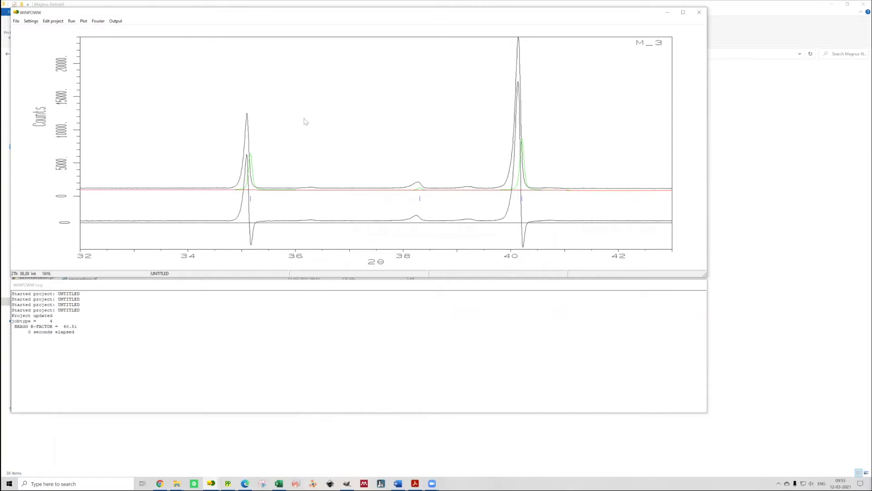
click(54, 35)
drag(166, 94, 261, 236)
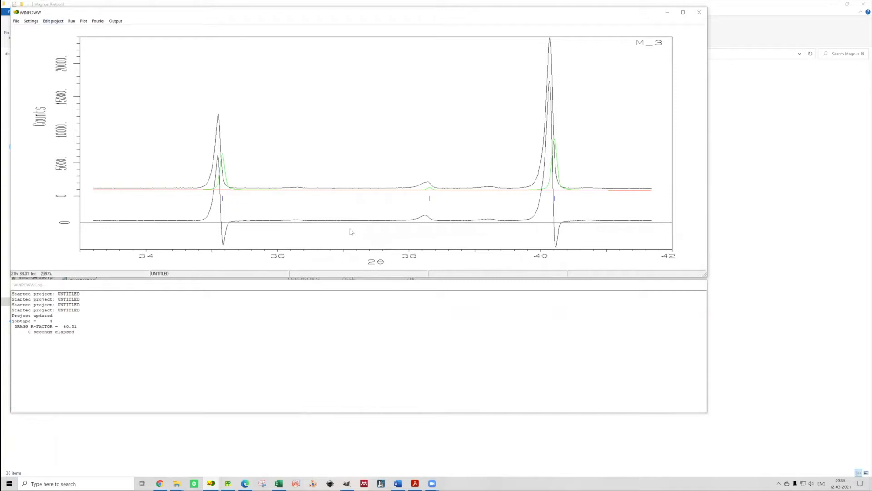
- Review the project's control settings, including the Guinier tangent angle, wavelengths, two-theta start and stop, and number of halfwidths in peak
key(alt+e)
key(Down)
key(Down)
key(Down)
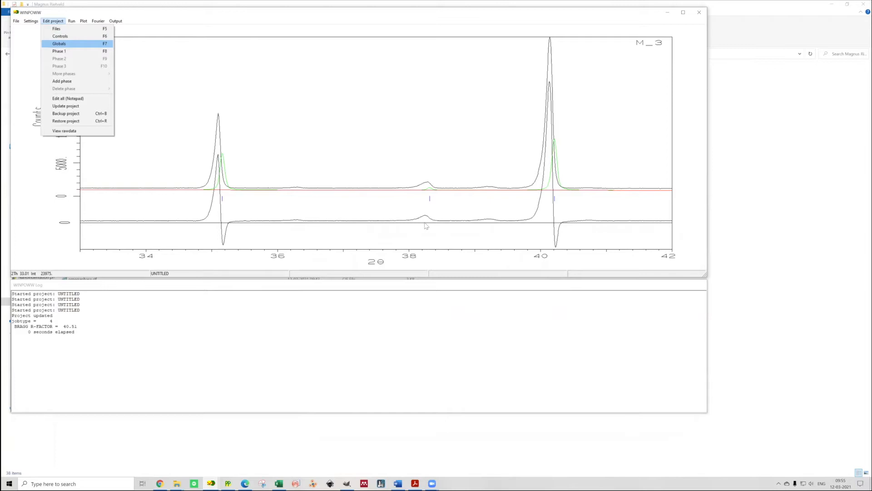
key(Up)
key(Return)
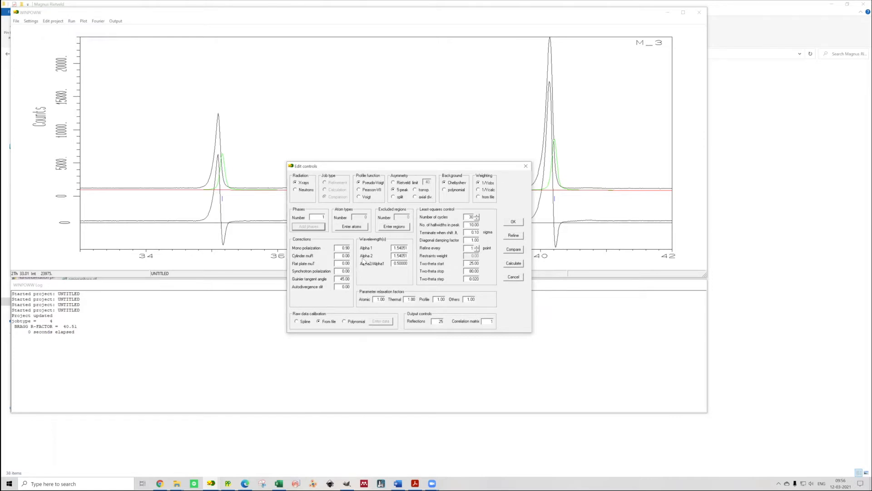
drag(350, 279, 291, 286)
click(401, 248)
double_click(401, 248)
key(Tab)
key(shift+Tab)
key(Left)
click(469, 264)
key(Tab)
click(466, 264)
key(shift+End)
click(471, 225)
- Try a diagonal damping factor of .05, restore it to 1 and accept the control settings
drag(400, 166, 363, 118)
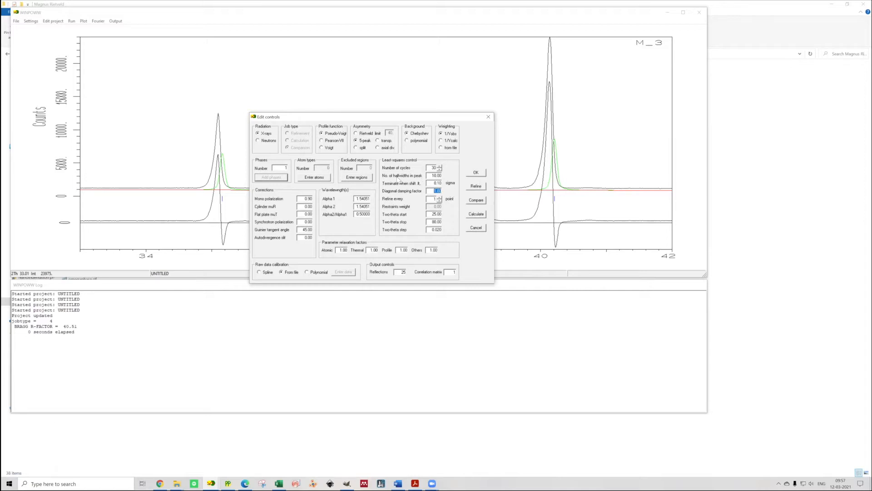
text(.05)
key(ctrl+a)
text(1)
key(Return)
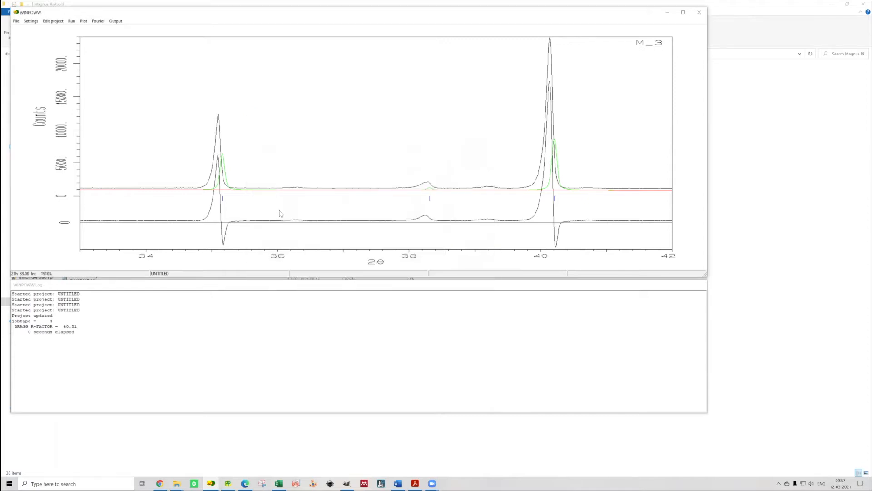
- Set background parameters 11, 12 and 13 to 0 in the project's global parameters
key(alt+e)
key(Down)
key(Down)
key(Down)
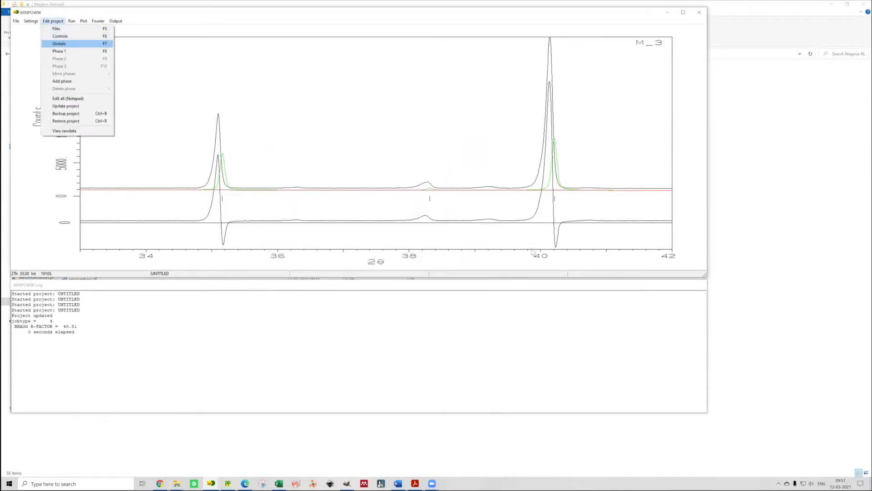
key(Return)
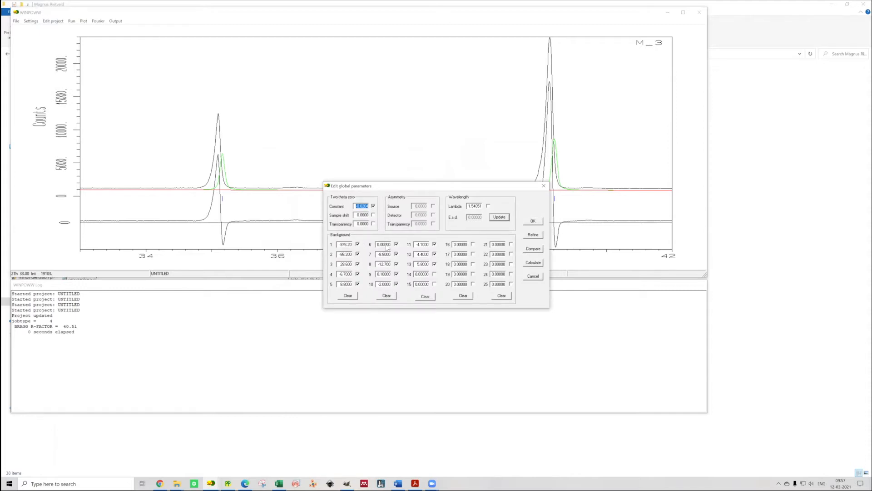
click(421, 245)
text(0)
key(Tab)
text(0)
key(Tab)
text(0)
key(Tab)
- Set background parameters 6 through 10 to 0
key(shift+Tab)
key(shift+Tab)
key(shift+Tab)
key(shift+Tab)
text(0)
key(shift+Tab)
text(0)
key(shift+Tab)
text(0)
key(shift+Tab)
text(0)
key(shift+Tab)
text(0)
- Turn off refinement of background parameters 6 through 13
key(Tab)
key(space)
key(Tab)
key(space)
key(Tab)
key(space)
key(space)
- Set background parameter 1 to 900 and compare the fit with the raw data, checking the background and the peak near 53° 2θ
key(Tab)
text(900)
click(532, 249)
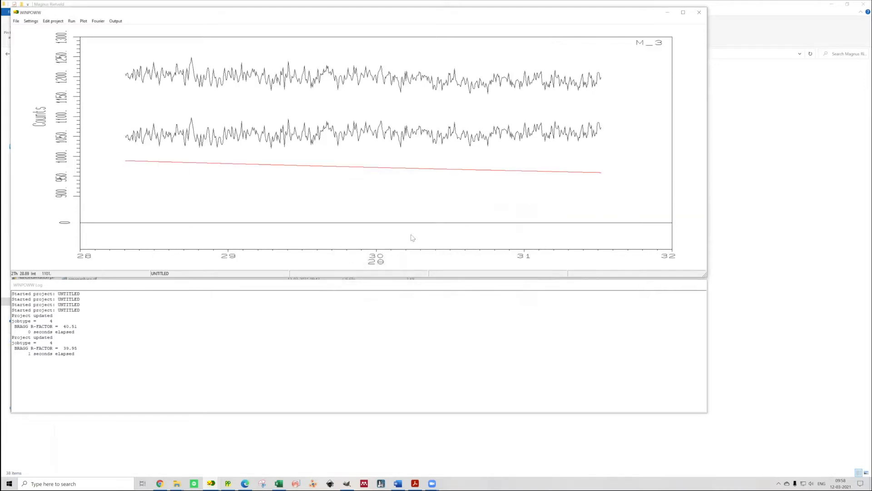
drag(349, 154, 408, 231)
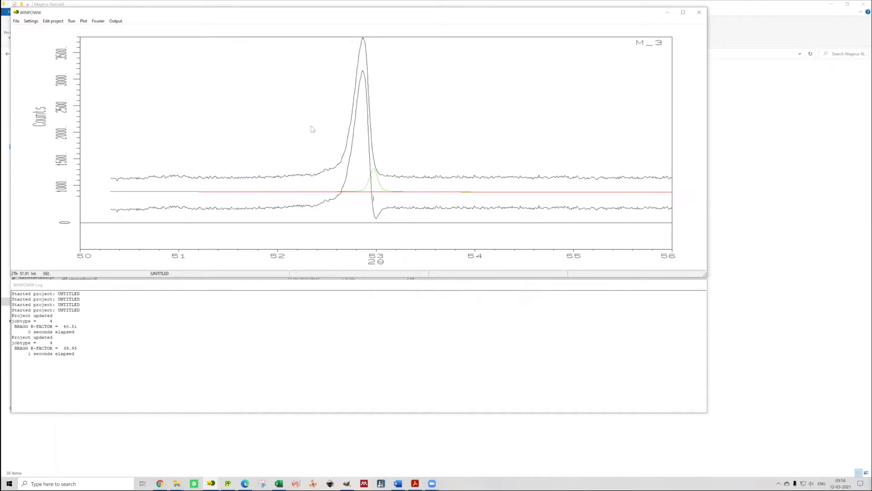
right_click(323, 164)
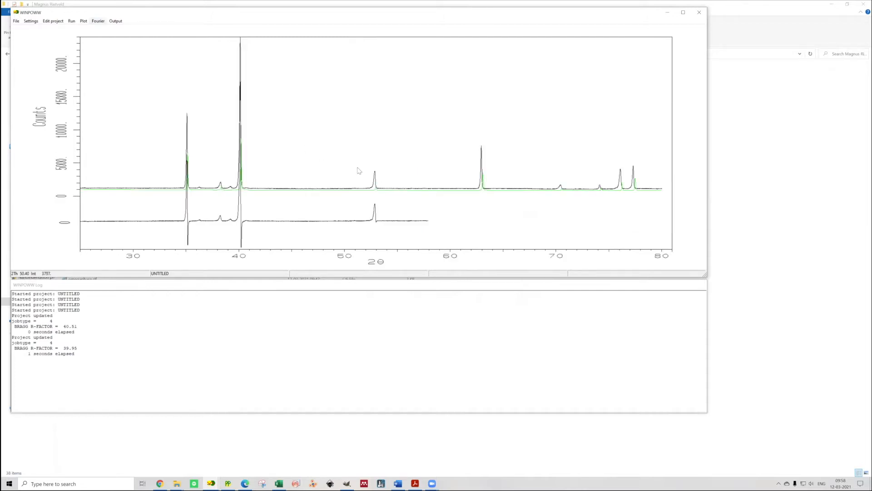
- Change the difference curve's colour to orange in the pattern plot options
click(83, 21)
click(100, 36)
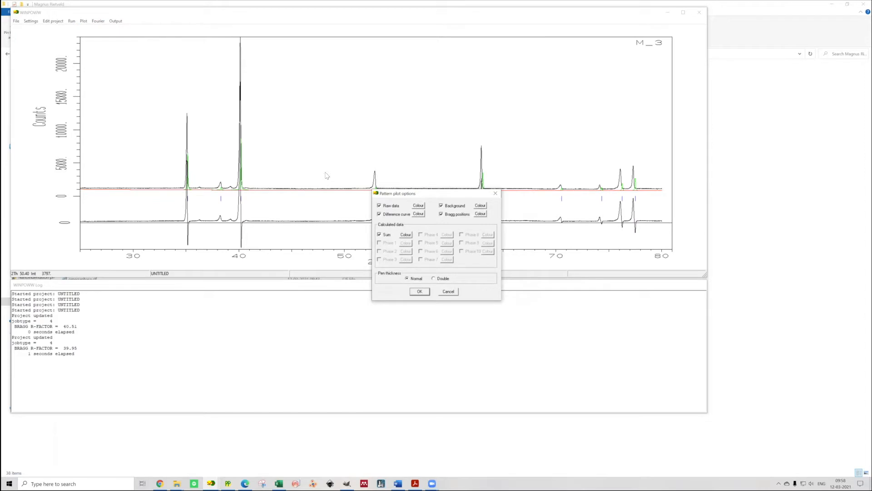
click(419, 206)
click(395, 247)
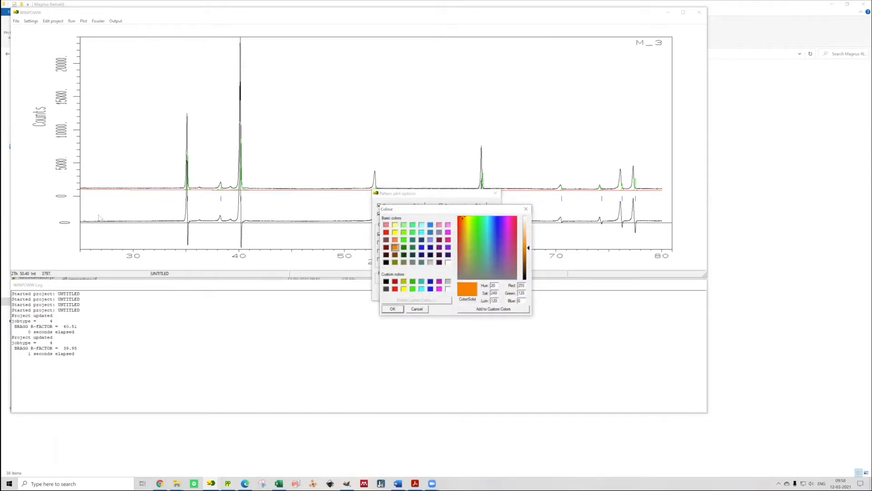
click(393, 309)
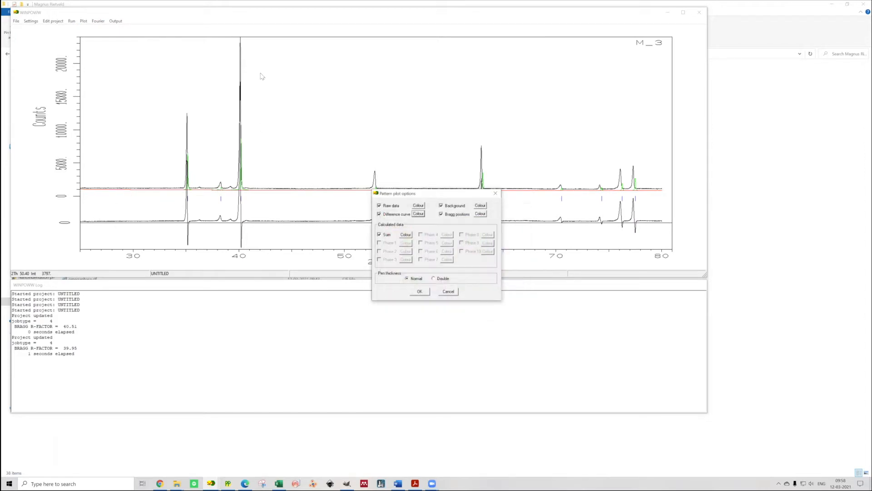
click(419, 291)
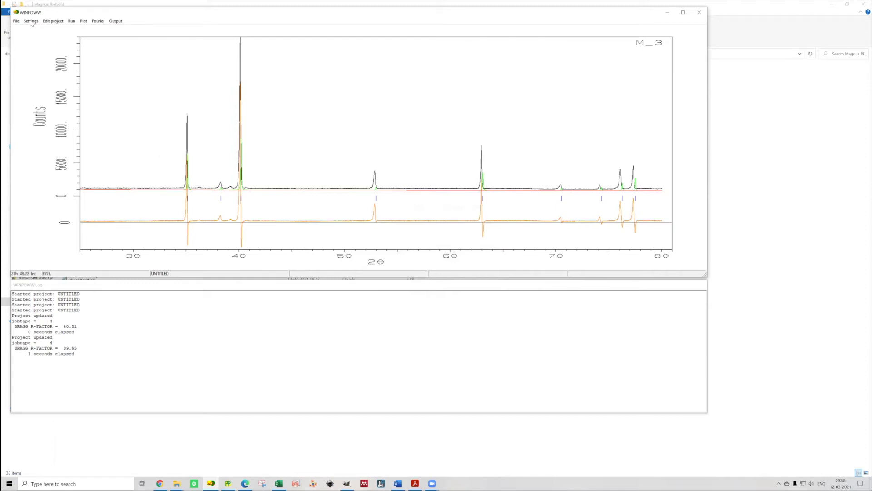
- Set the two-theta zero constant to 0 in the global parameters and compare the fit again
drag(96, 210, 363, 240)
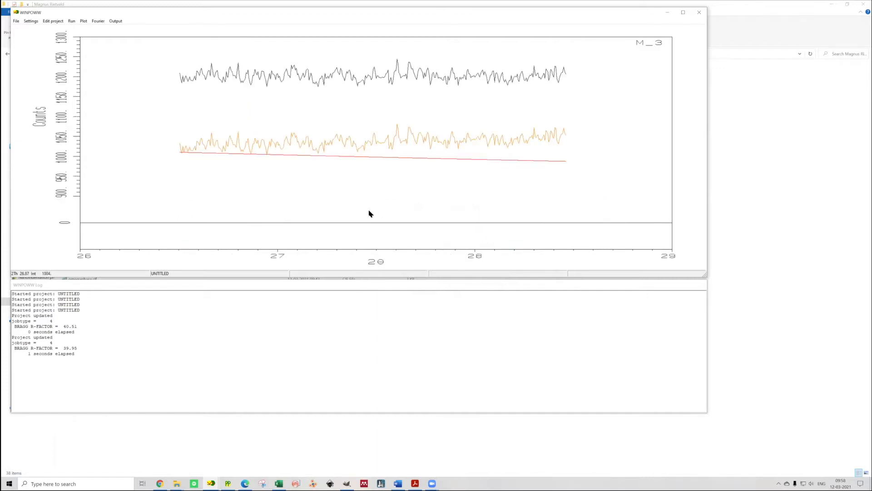
right_click(356, 208)
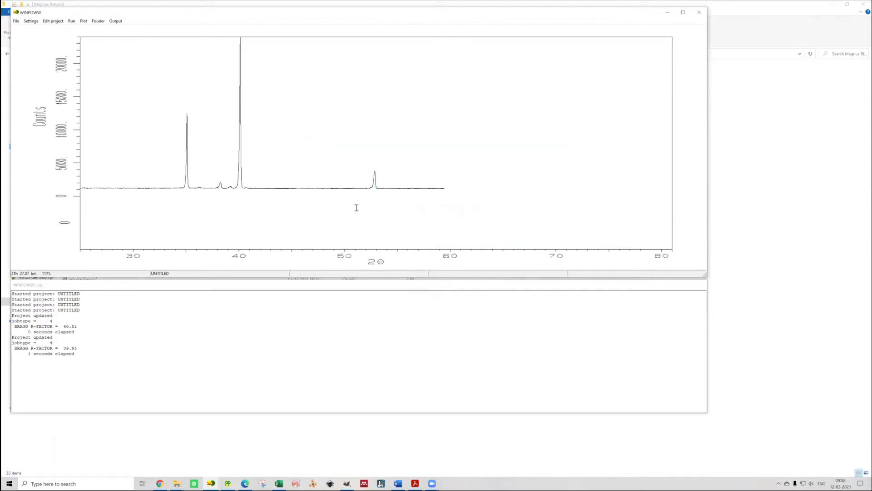
click(53, 21)
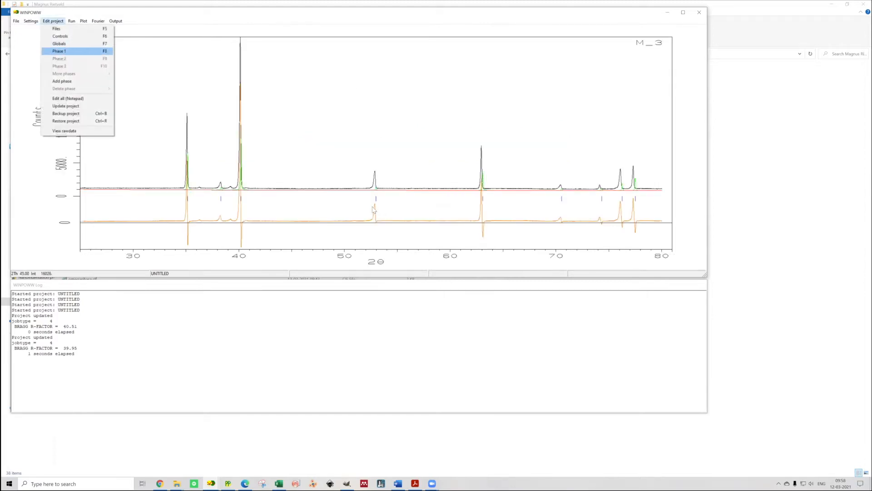
key(Return)
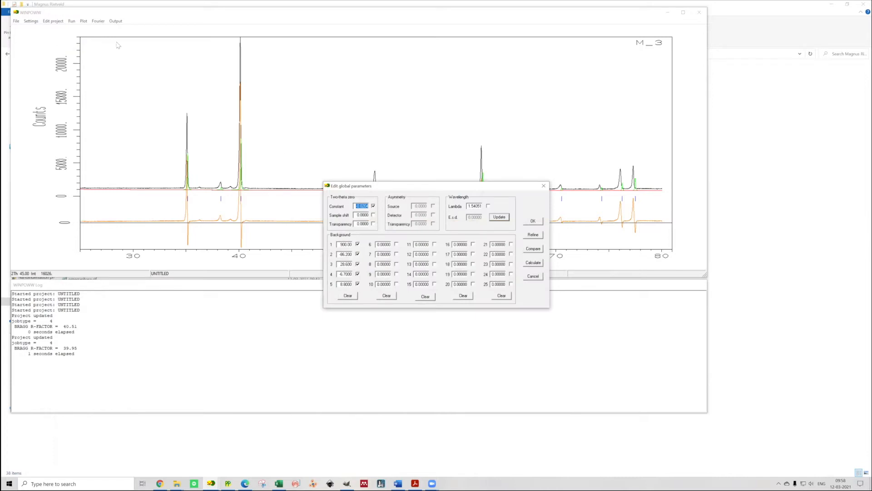
click(68, 60)
drag(355, 206, 494, 214)
text(00)
key(Return)
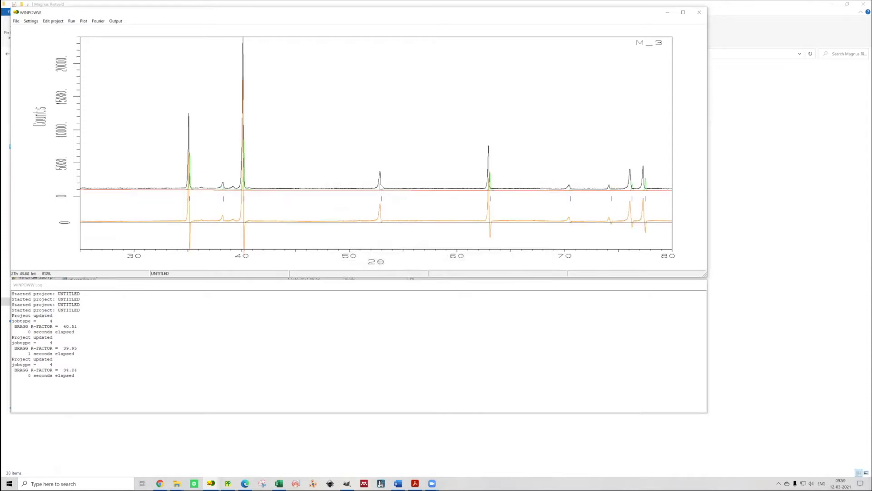
- Review the Phase 1 unit cell, peak shape and atomic parameters, and close them without changes
click(53, 21)
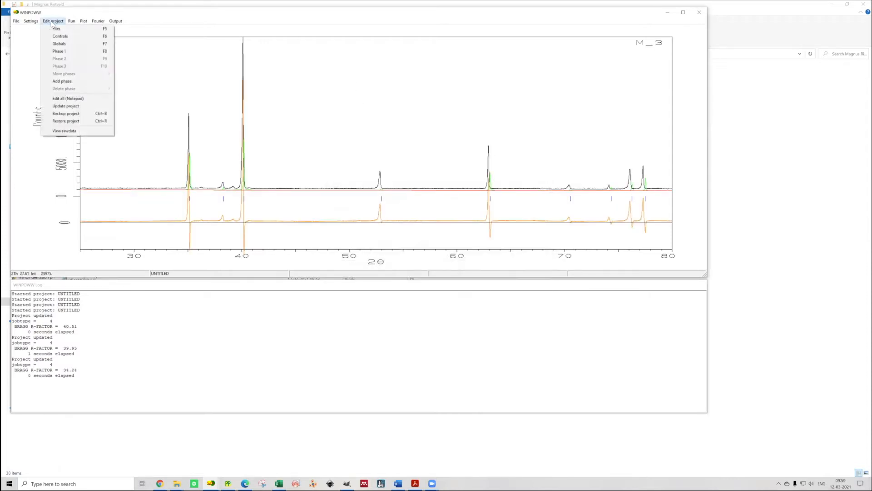
click(59, 51)
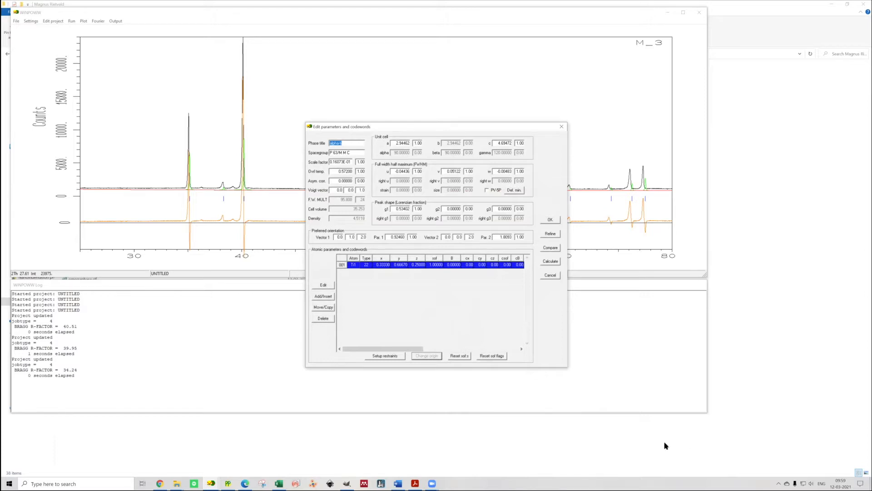
key(Escape)
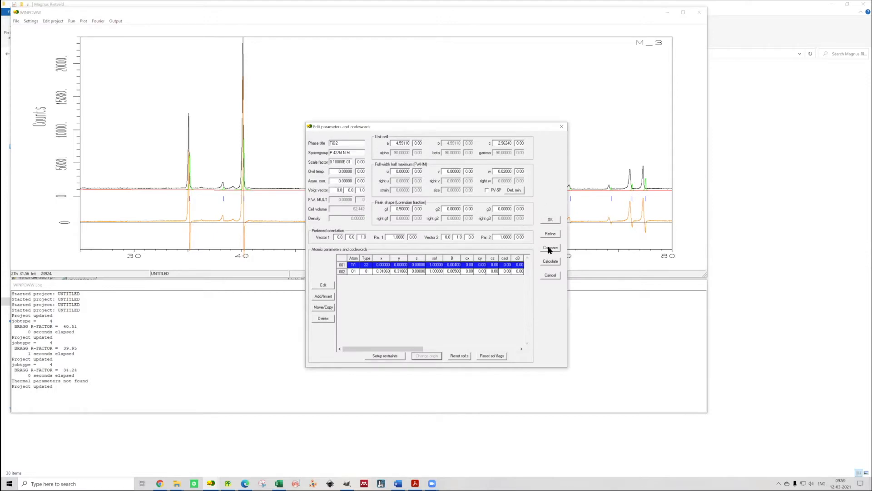
- Compare the fit including the TiO2 phase, and plot the individual Phase 1 and Phase 2 curves instead of the sum
key(Return)
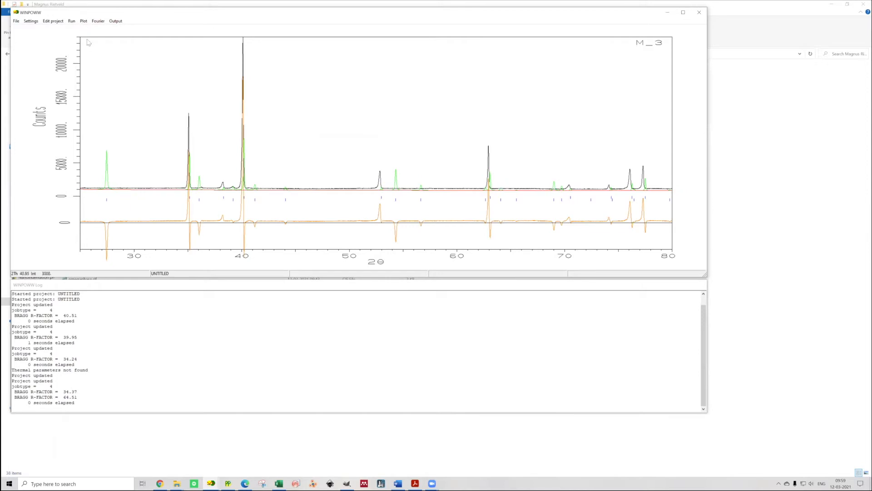
click(84, 20)
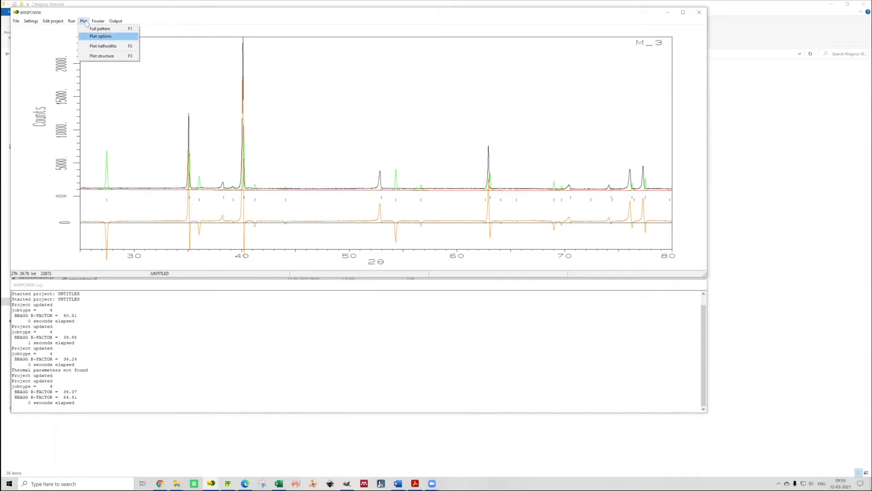
click(100, 36)
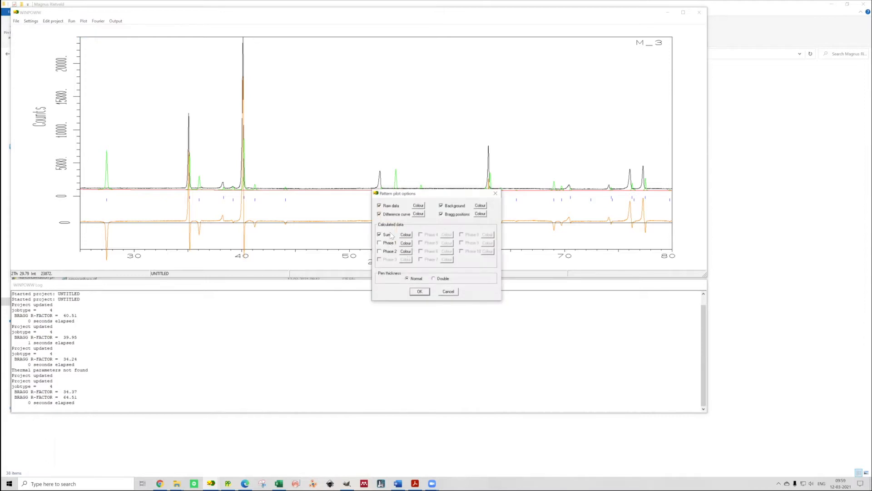
click(426, 292)
key(alt+p)
key(Down)
key(Return)
key(Return)
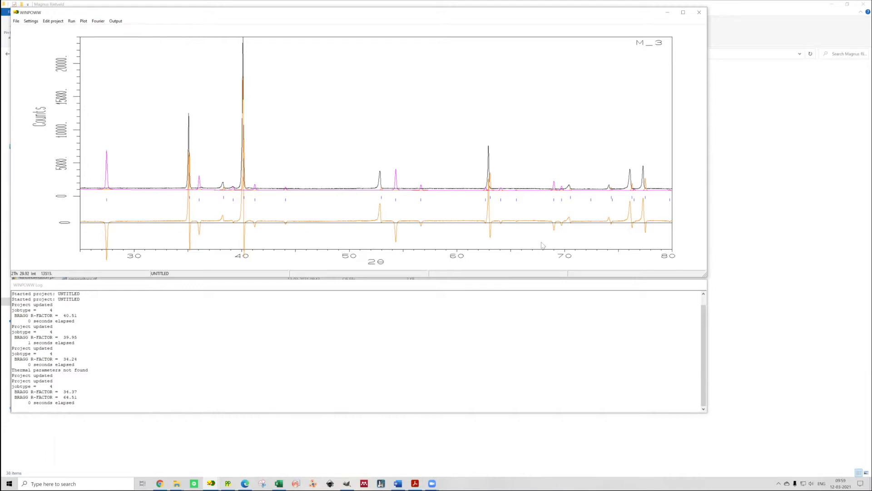
- Delete Phase 2 (TiO2) from the project
click(53, 21)
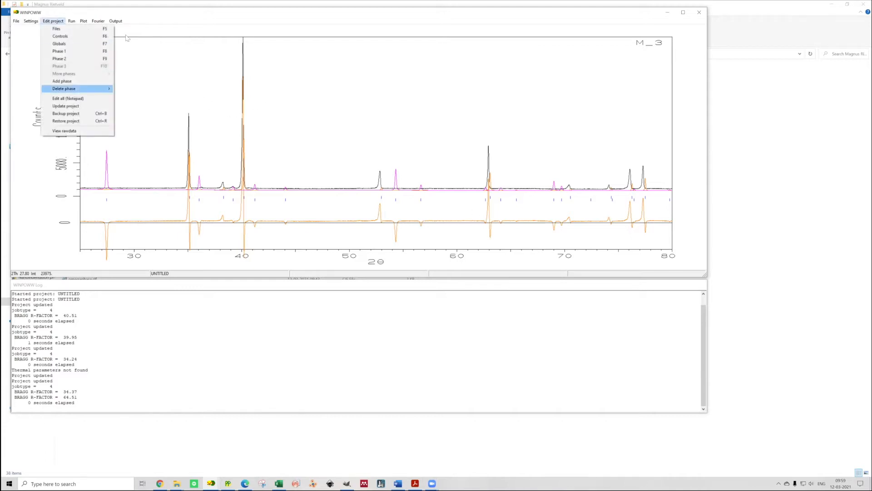
mouse_move(78, 88)
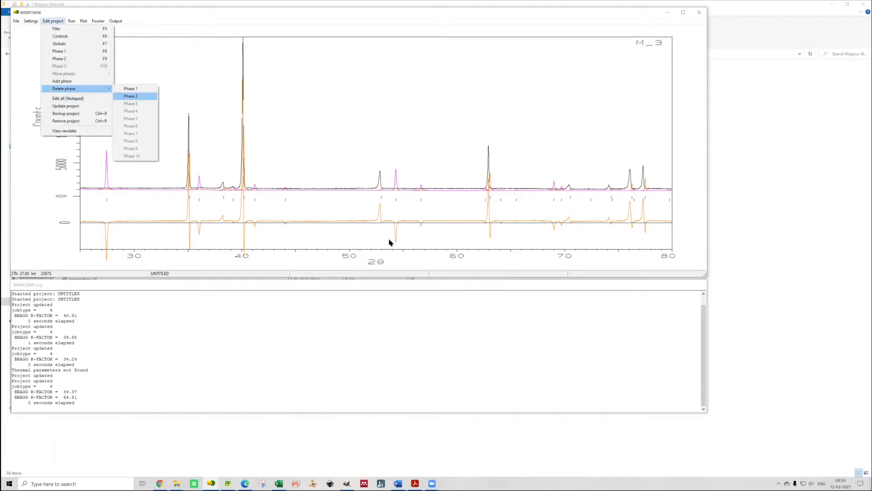
key(Return)
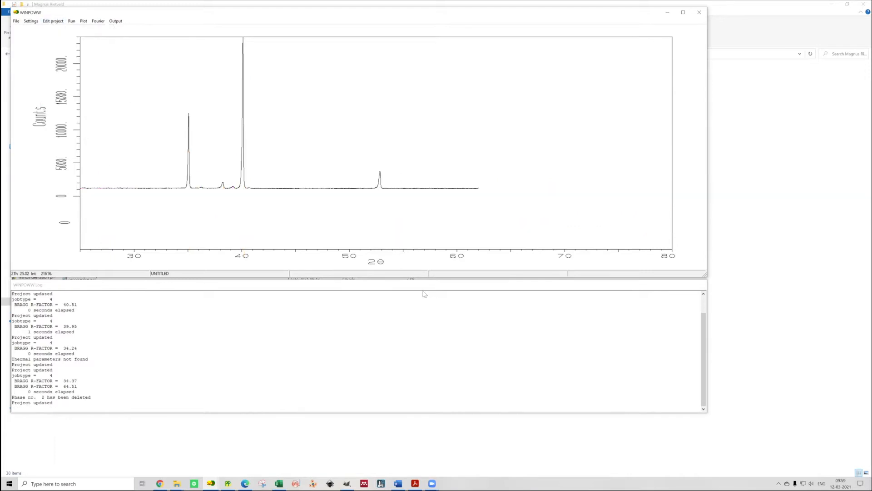
- Compare the fit with only Phase 1 and replot the pattern with the green calculated curve
click(53, 21)
click(59, 50)
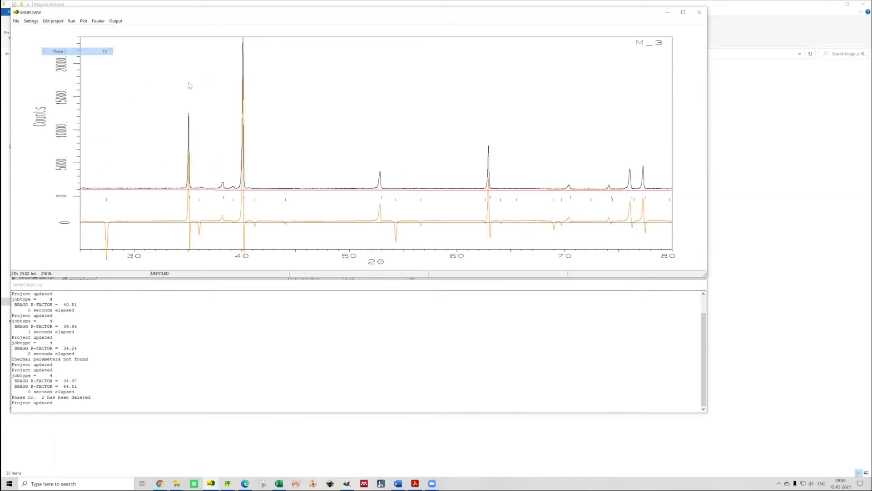
click(550, 248)
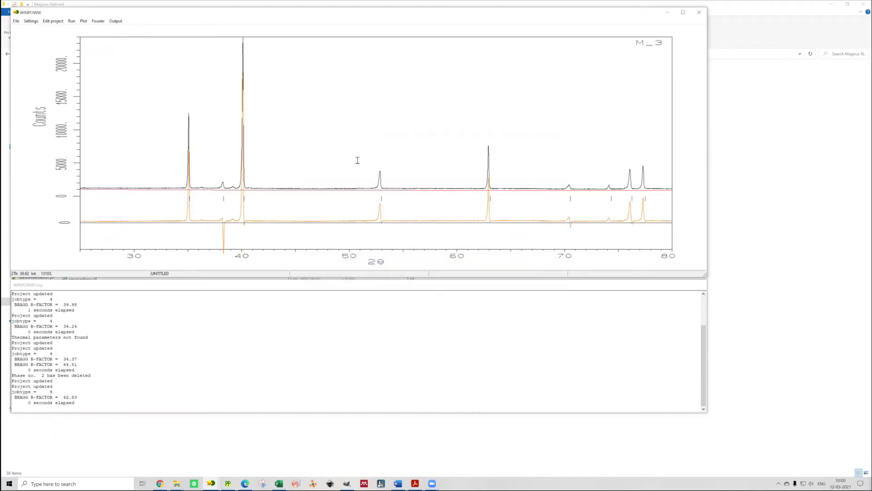
click(84, 21)
click(95, 28)
- Examine the Phase 1 unit cell values and the full width half maximum parameters u, v and w
click(52, 21)
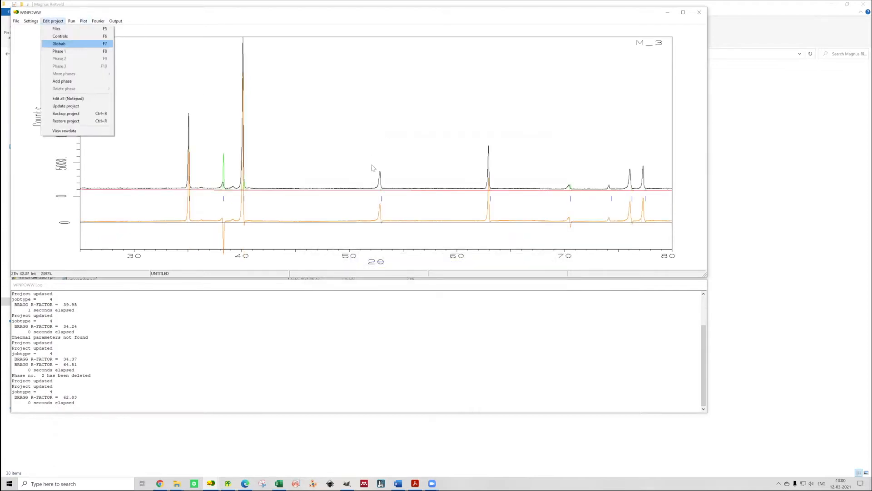
key(Down)
key(Return)
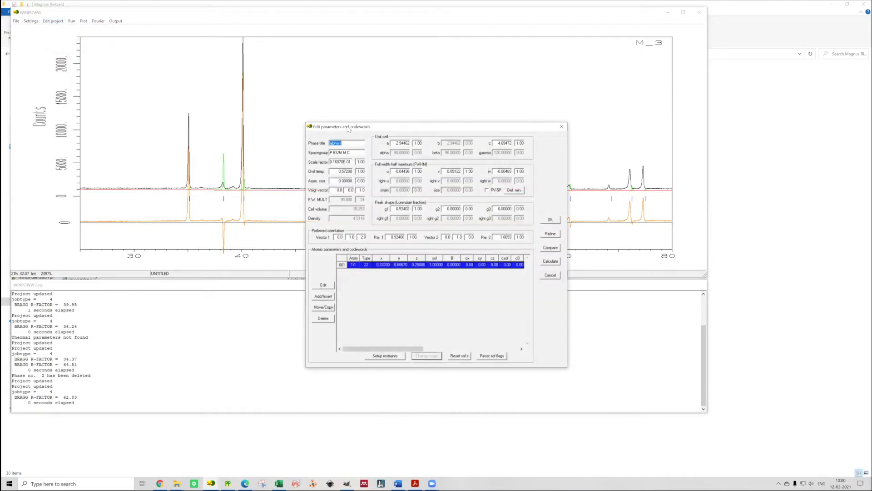
key(Tab)
key(Tab)
key(Tab)
drag(387, 126, 356, 124)
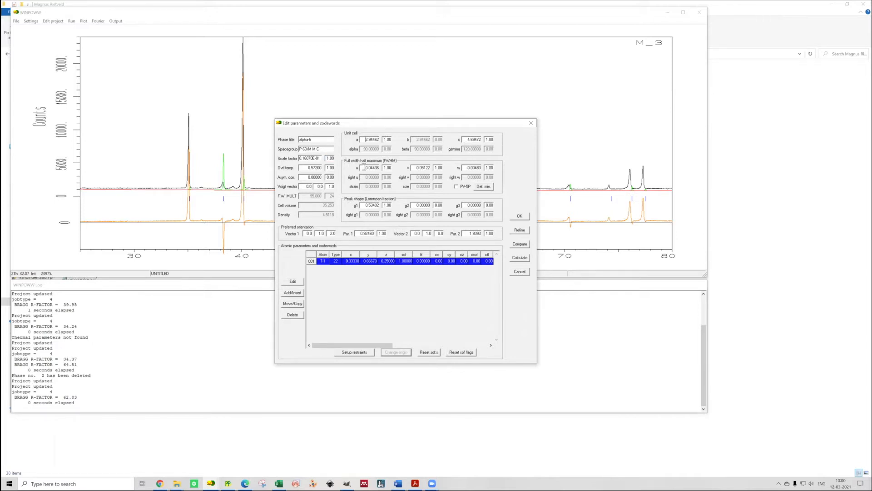
drag(377, 139, 358, 204)
key(Tab)
click(470, 169)
key(Tab)
key(Left)
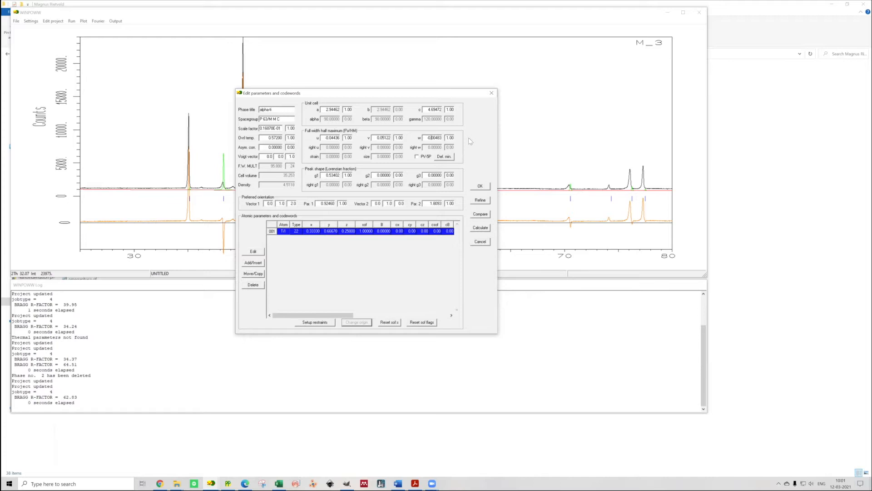
drag(428, 137, 469, 138)
key(Home)
drag(376, 137, 444, 139)
click(325, 138)
text(-)
click(574, 214)
key(Tab)
key(Tab)
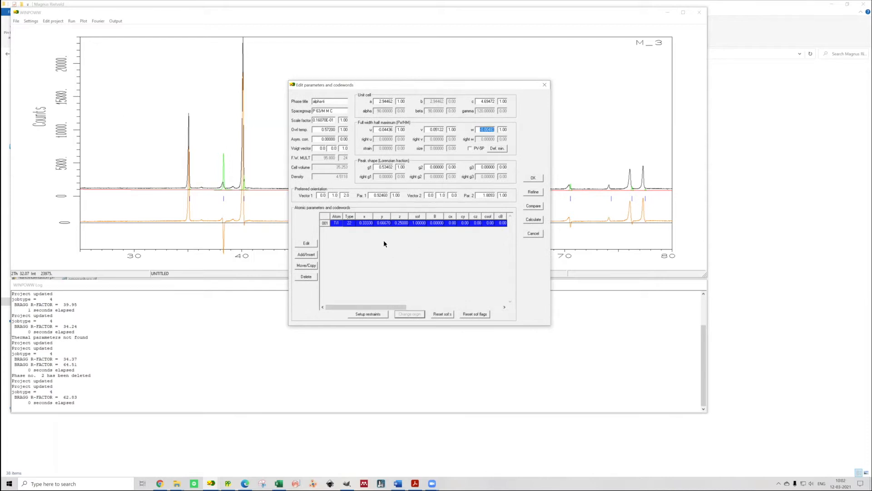
- Switch to Rietveld_compendium_2018.pdf in Acrobat Reader and go through the FWHM matches to equation 6.7 for the peak width
key(super+2)
key(Return)
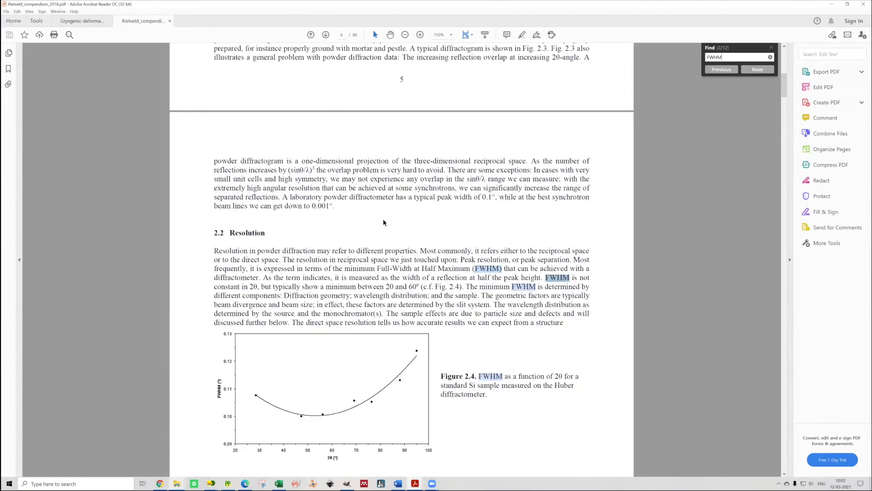
key(Return)
key(Return)
key(Return)
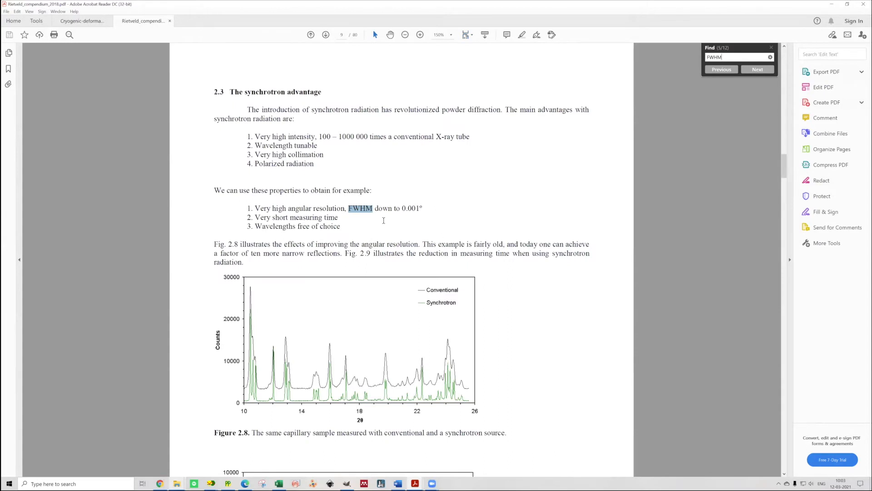
key(Return)
key(Return)
key(Return)
key(Return)
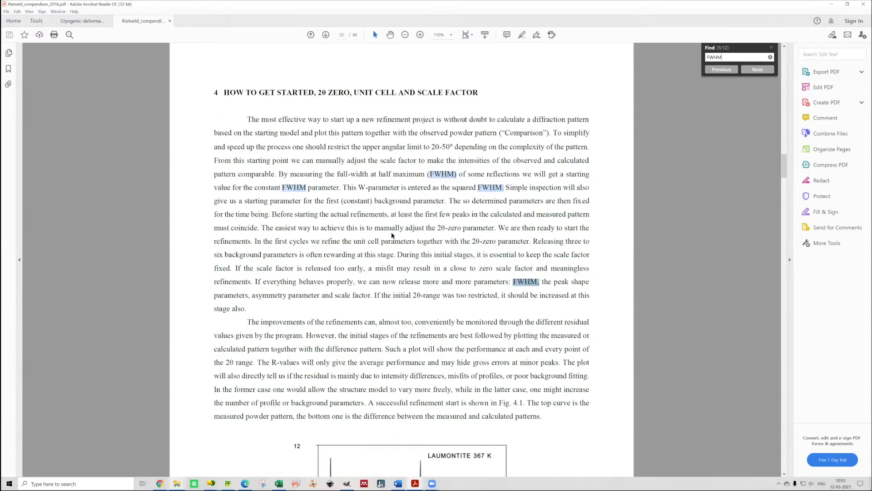
key(Return)
key(Return)
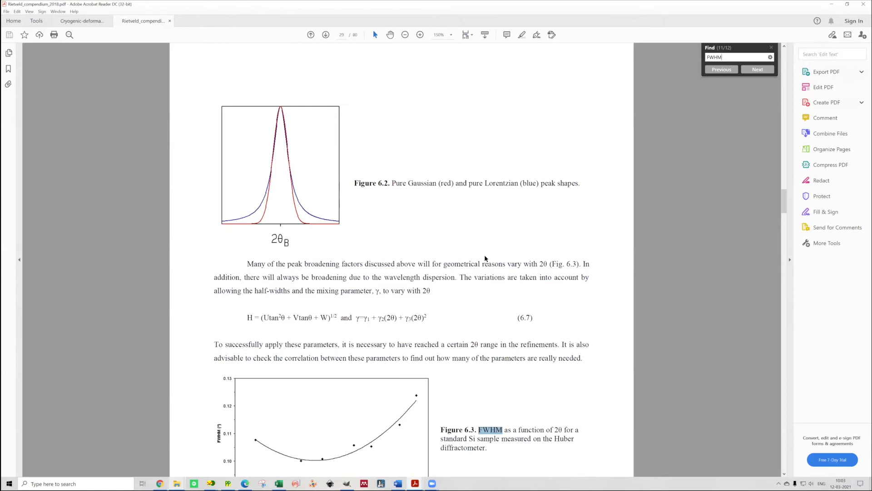
scroll(345, 196, down, 1)
scroll(236, 163, down, 4)
scroll(241, 164, up, 2)
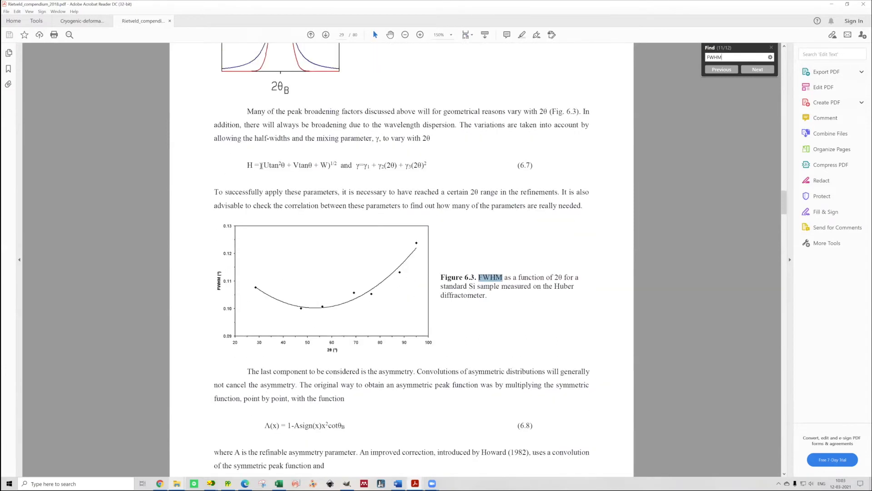
- Examine the U, V and W terms and the γ mixing terms in equation 6.7, highlighting them one at a time
drag(247, 165, 337, 166)
click(284, 244)
scroll(285, 244, up, 2)
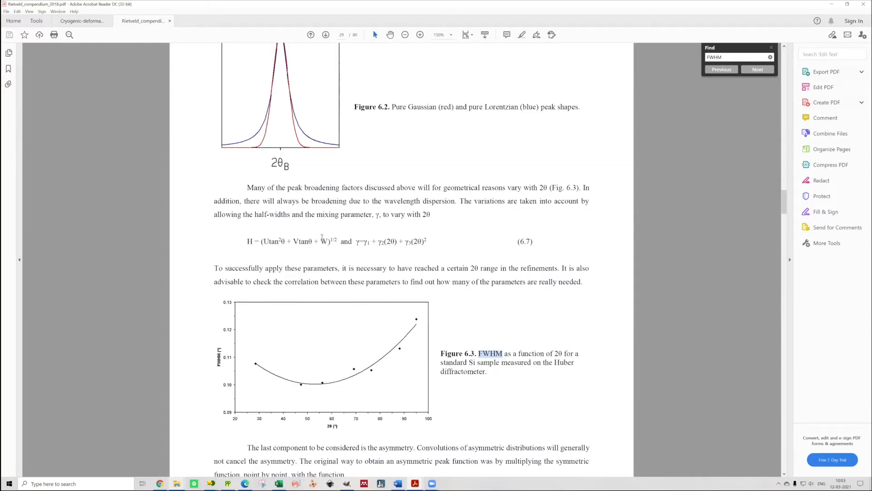
drag(261, 242, 286, 242)
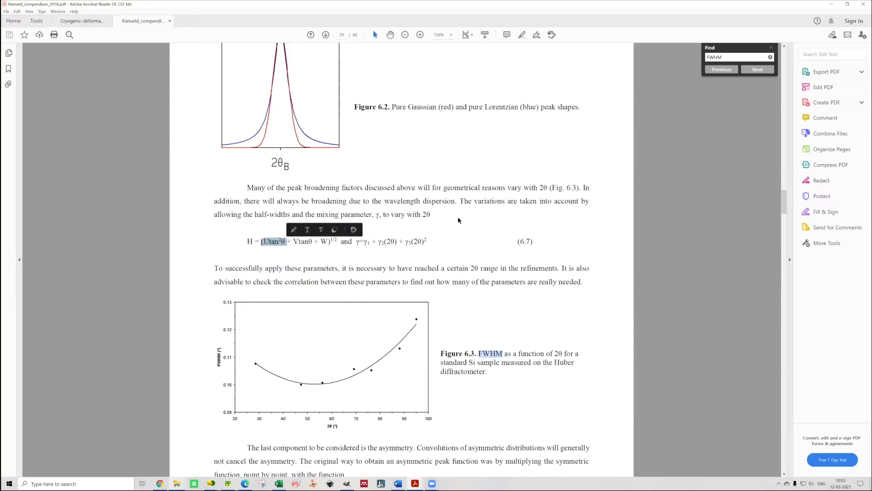
click(433, 249)
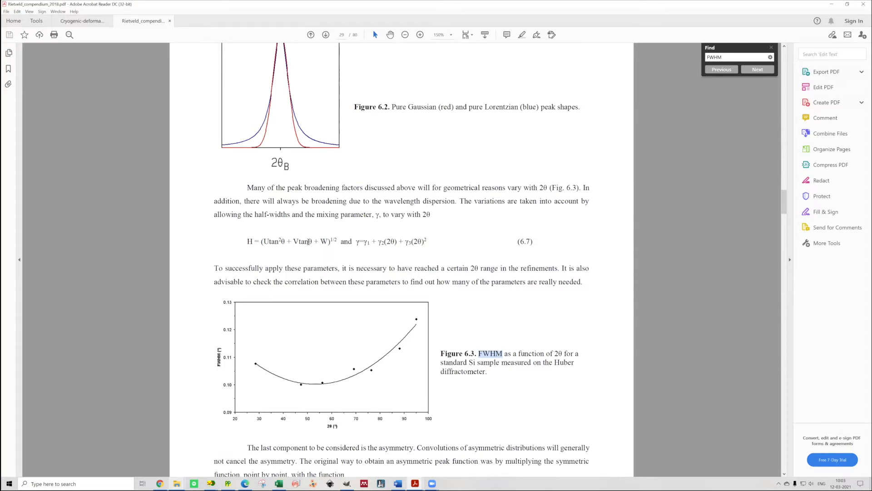
double_click(340, 248)
double_click(382, 241)
drag(379, 242, 398, 241)
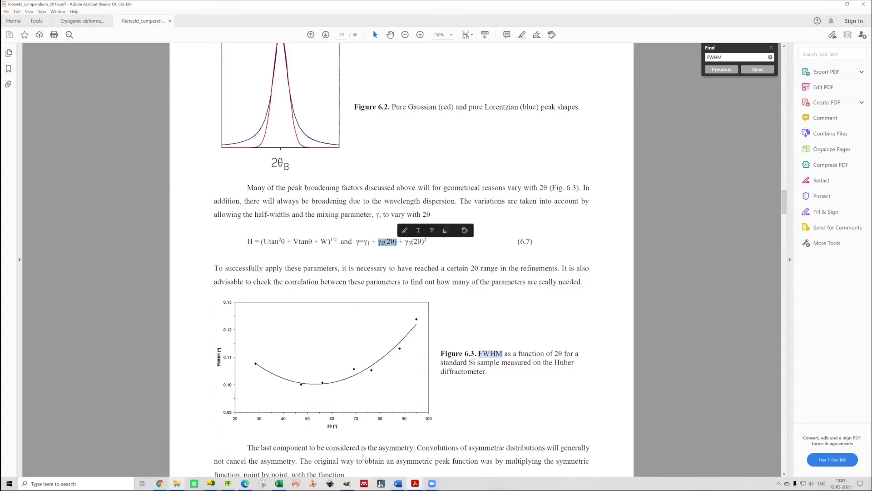
drag(293, 241, 312, 242)
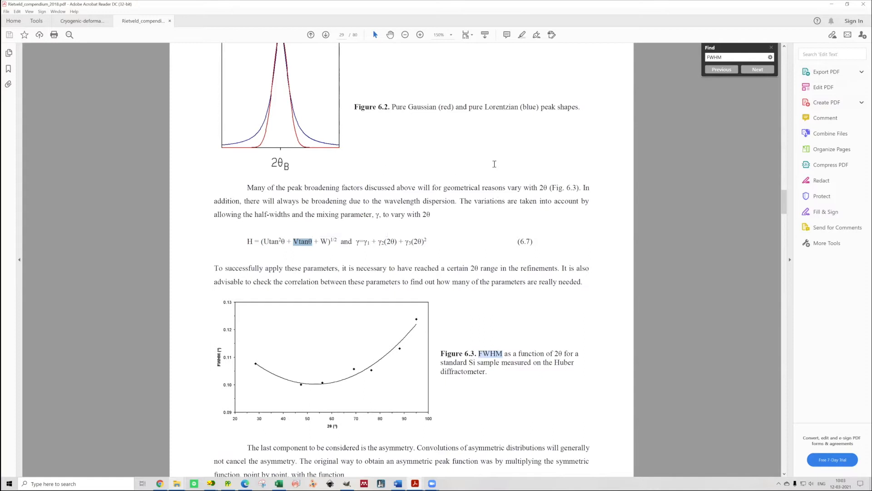
- Return to WINPOWW, review the Phase 1 preferred orientation settings and close the parameters
key(alt+Tab)
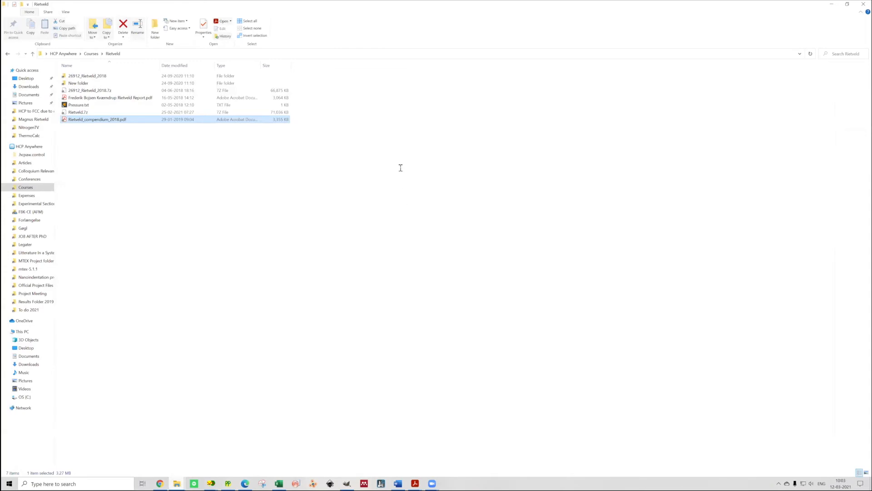
click(211, 483)
click(285, 455)
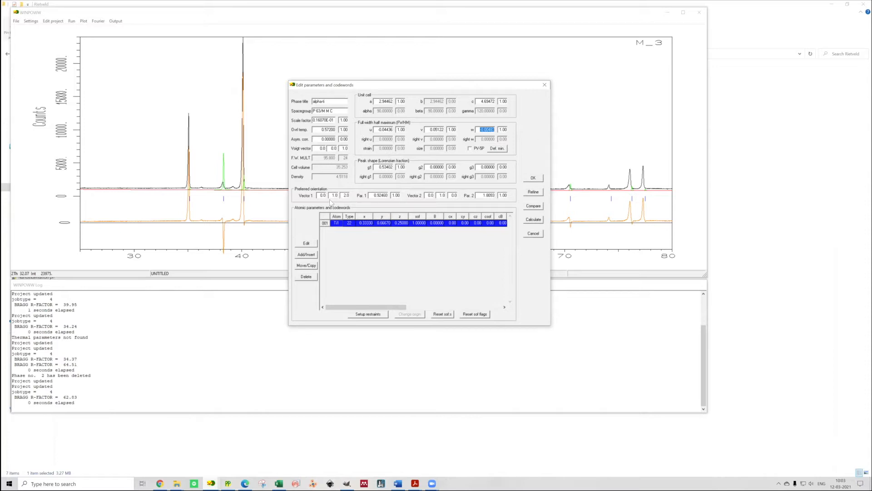
click(307, 194)
key(Return)
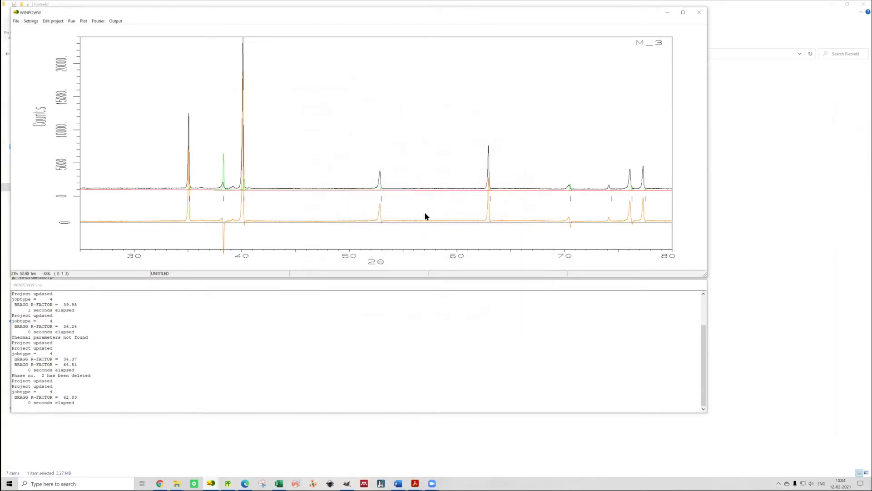
- Reopen the Phase 1 parameters and set preferred orientation Par. 1 and Par. 2 to 1 with codewords 0
click(425, 215)
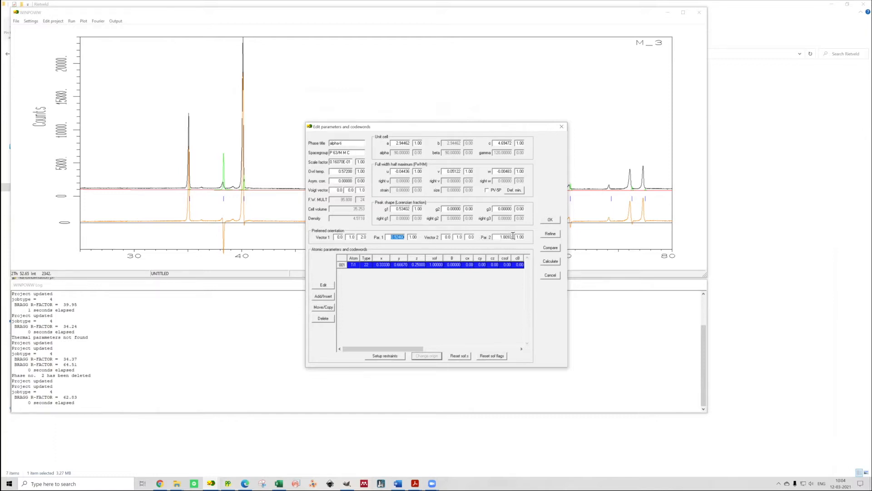
click(498, 237)
click(390, 237)
key(shift+Right)
key(shift+Right)
key(shift+Right)
key(shift+Right)
key(shift+Right)
key(shift+Right)
key(Tab)
click(390, 236)
key(Tab)
text(1)
key(Tab)
double_click(398, 237)
text(1)
key(Tab)
key(shift+Tab)
key(Tab)
key(Tab)
text(0)
- Set peak shape g1 to 0.5, FWHM u and v to 0 and w to 0.02, all with codewords 0, and compare the fit
double_click(396, 208)
text(0.5)
key(Tab)
text(0)
key(Tab)
key(Tab)
text(0)
key(Tab)
text(0)
key(Tab)
text(0)
key(Return)
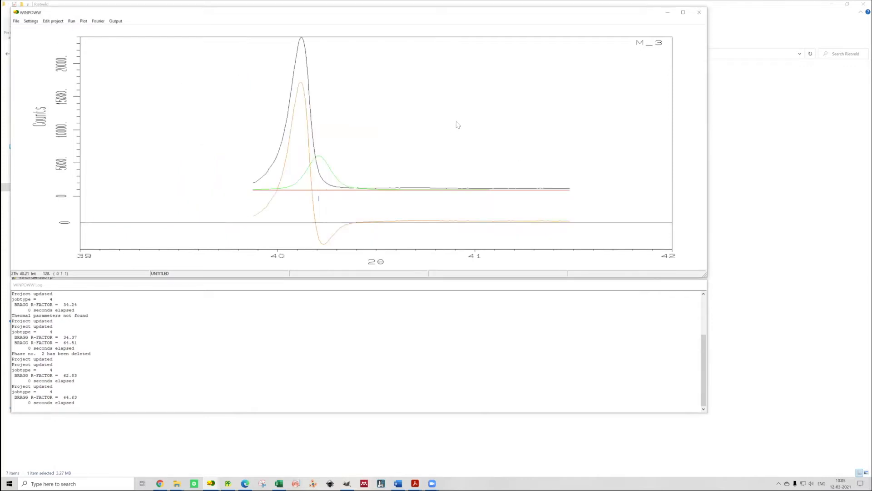
- Restore the full pattern view, review the Phase 1 unit cell parameters and close them without changes
right_click(489, 149)
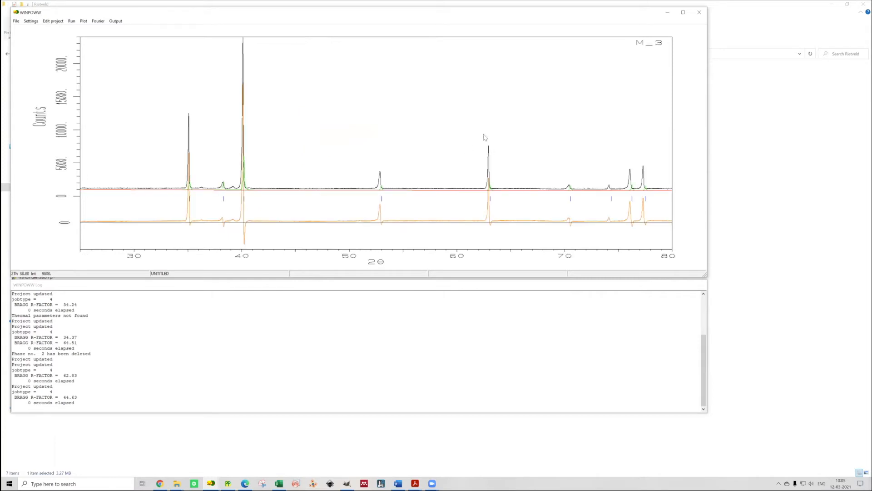
click(53, 21)
click(58, 51)
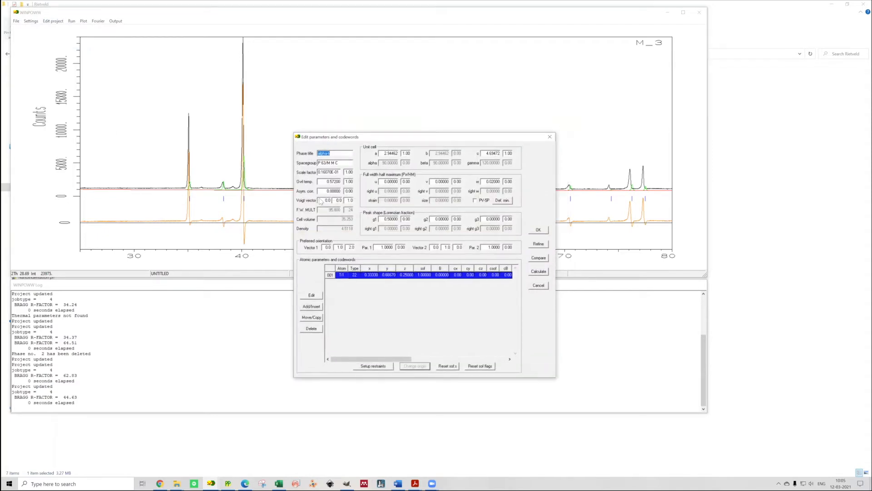
key(Tab)
drag(409, 137, 414, 191)
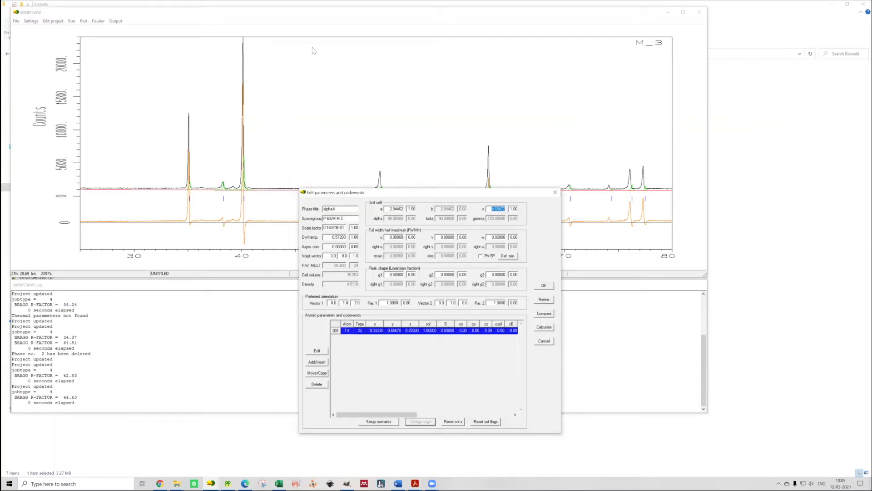
click(544, 341)
- Enlarge the peak near 40° 2θ and check the observed peak position against the calculated reflection marker
drag(236, 160, 255, 217)
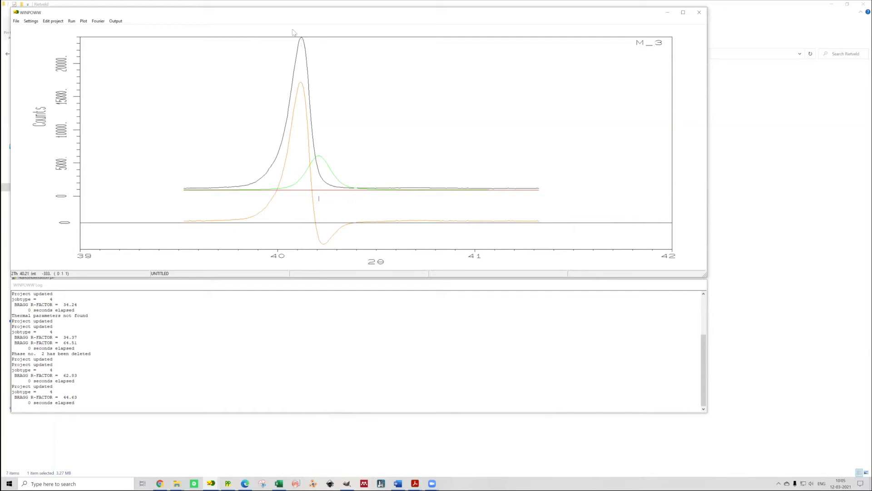
click(303, 41)
click(302, 39)
click(320, 202)
- Run the comparison again from the Phase 1 parameters and enlarge the peak near 40° 2θ
click(48, 21)
click(74, 54)
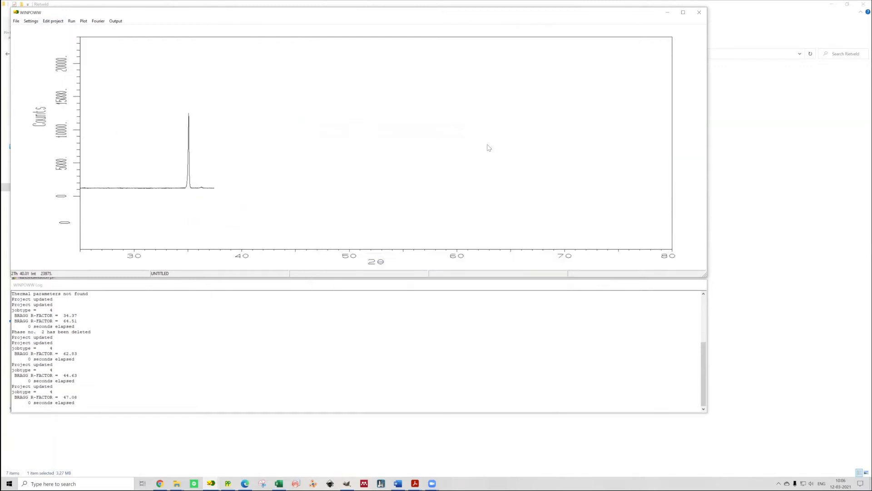
drag(239, 153, 259, 199)
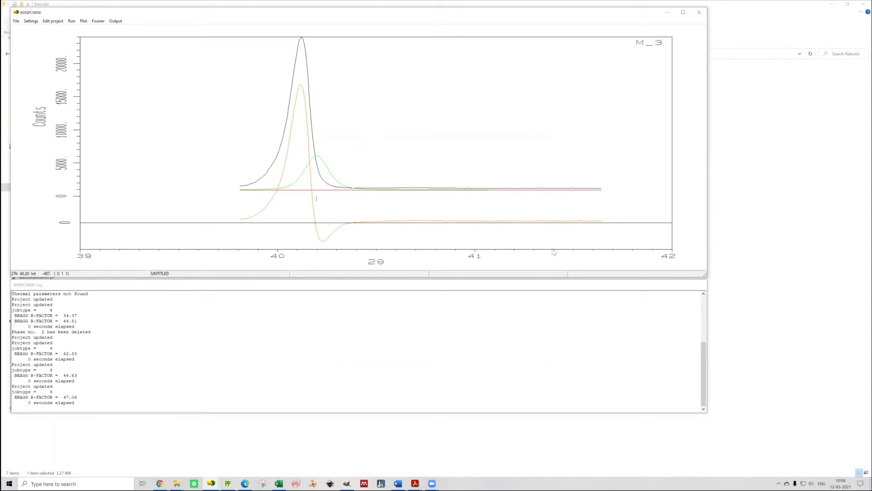
- Set the Phase 1 unit cell c to 4.75, compare the fit and enlarge the peak near 40° 2θ
click(54, 21)
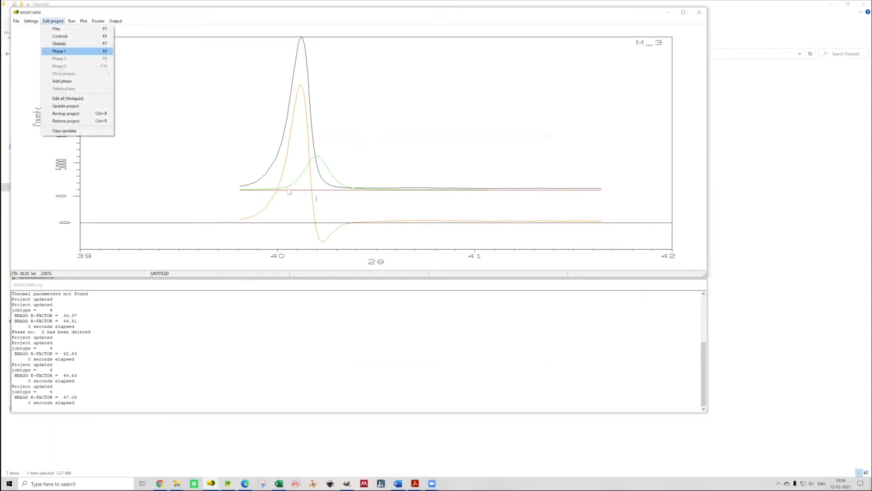
click(59, 52)
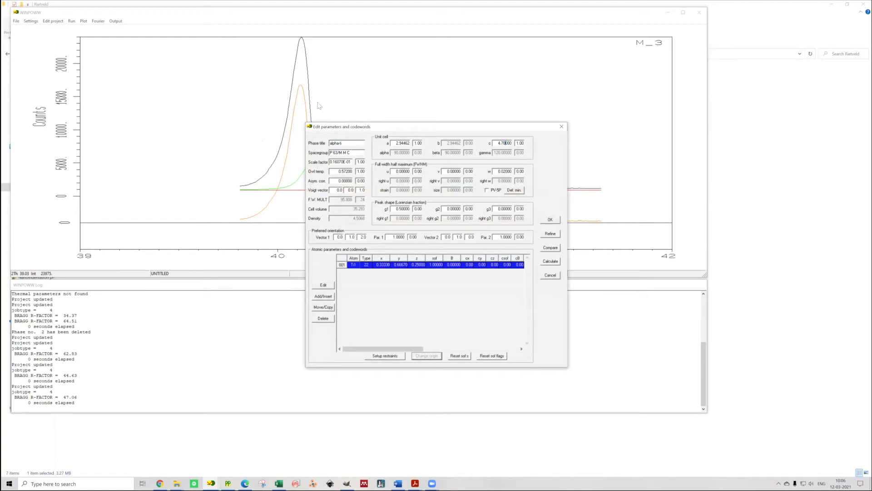
text(5)
key(Return)
drag(233, 155, 253, 199)
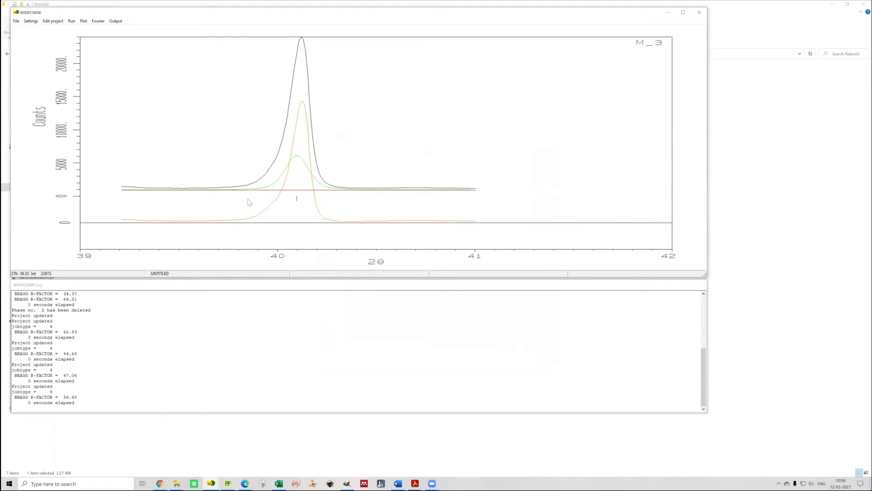
- Close the Phase 1 parameters without changes, restore the full pattern and enlarge the small peak near 38° 2θ
click(53, 21)
click(59, 50)
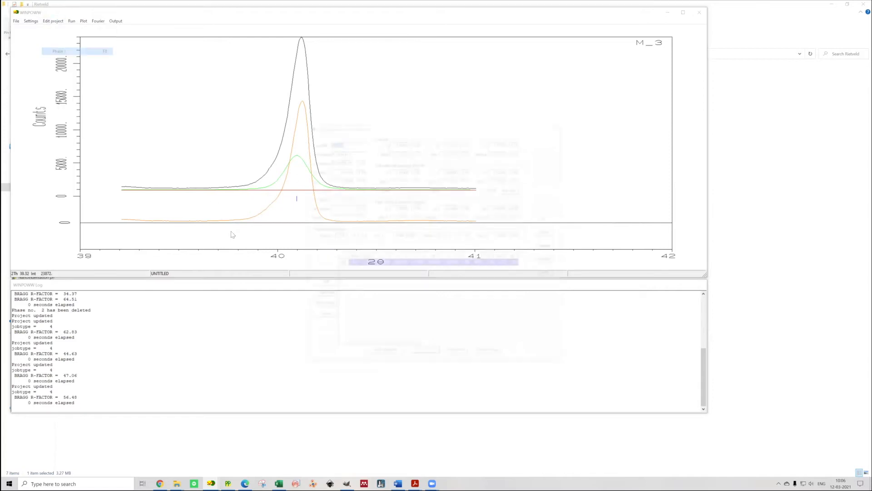
key(Escape)
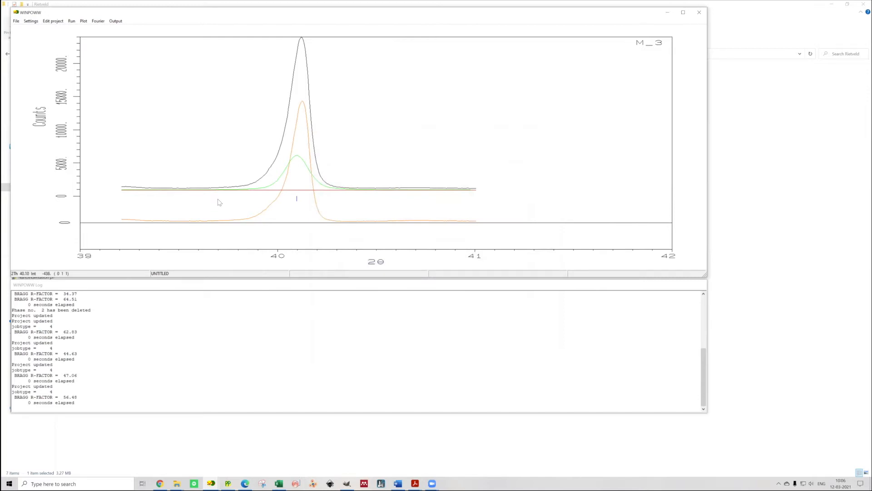
right_click(537, 199)
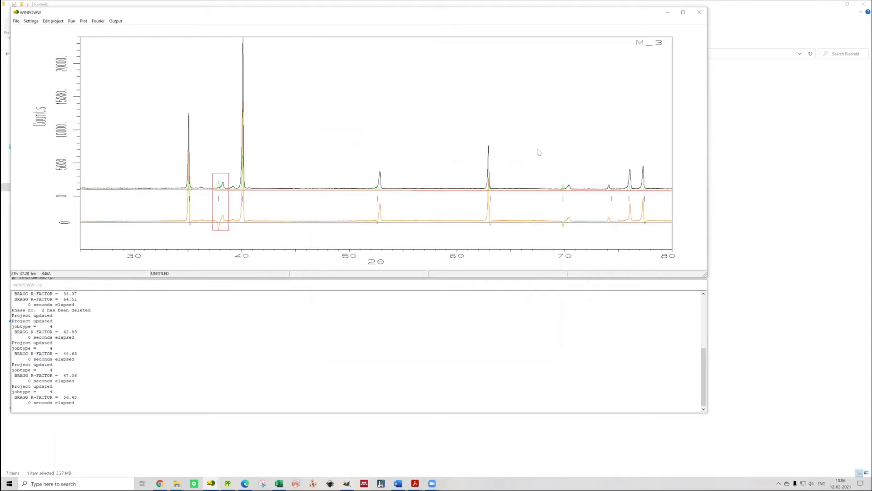
drag(212, 172, 231, 233)
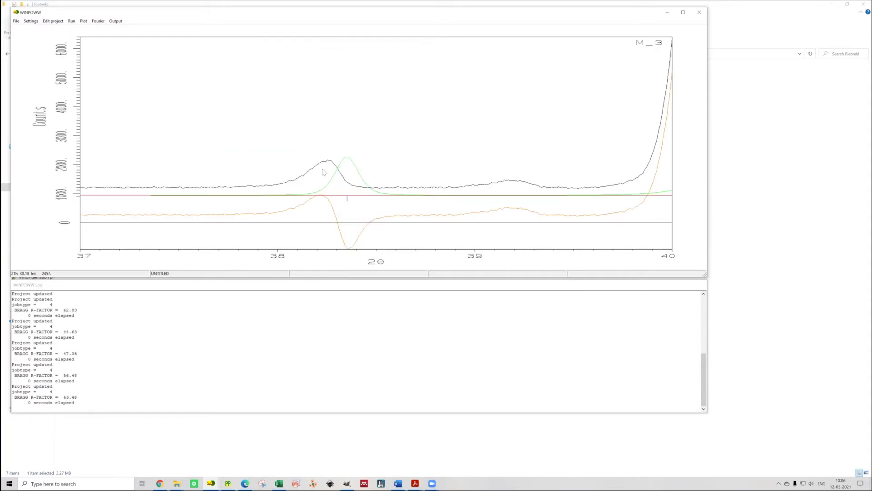
- Set the Phase 1 unit cell c to 4.71 and compare the calculated and observed peak near 38° 2θ
click(53, 21)
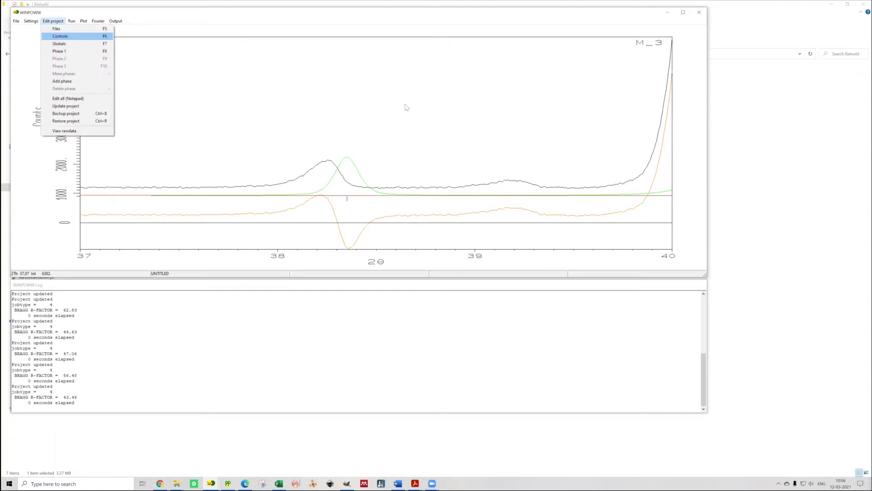
click(75, 51)
click(511, 143)
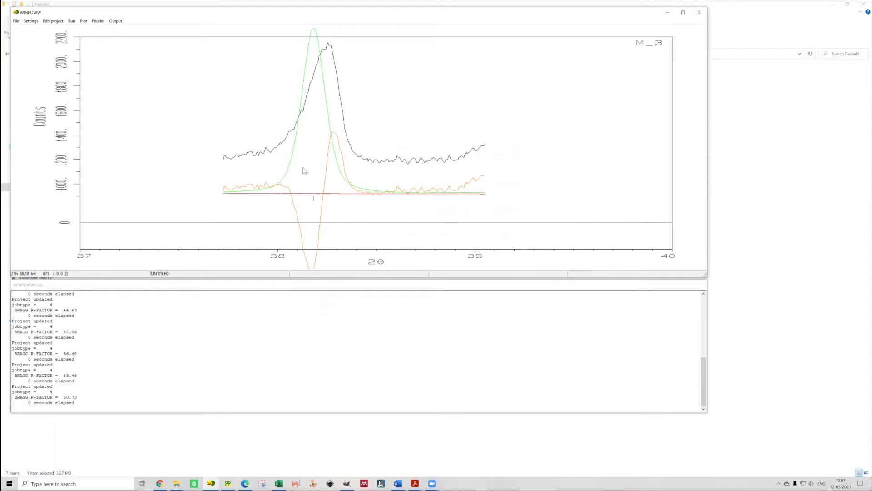
- Check the peak near 35° 2θ, set the Phase 1 unit cell a to 2.95 and run the comparison
right_click(310, 201)
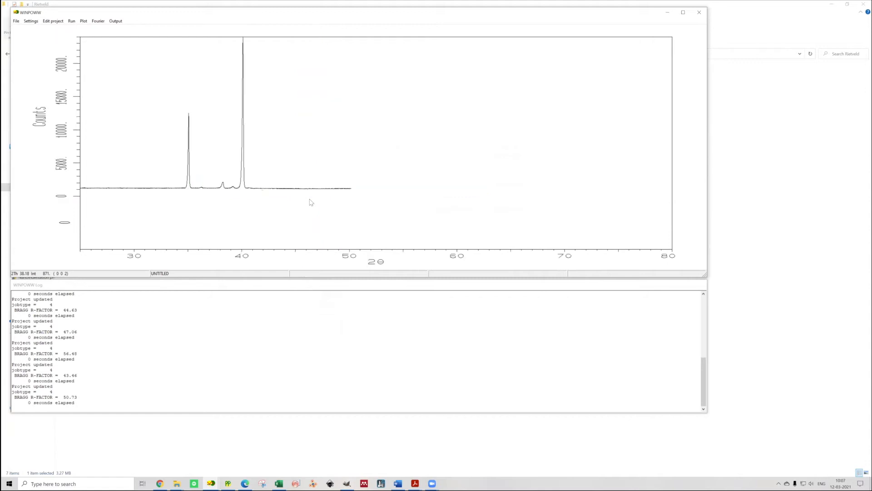
mouse_move(184, 126)
mouse_down()
mouse_move(189, 219)
mouse_move(204, 228)
mouse_up()
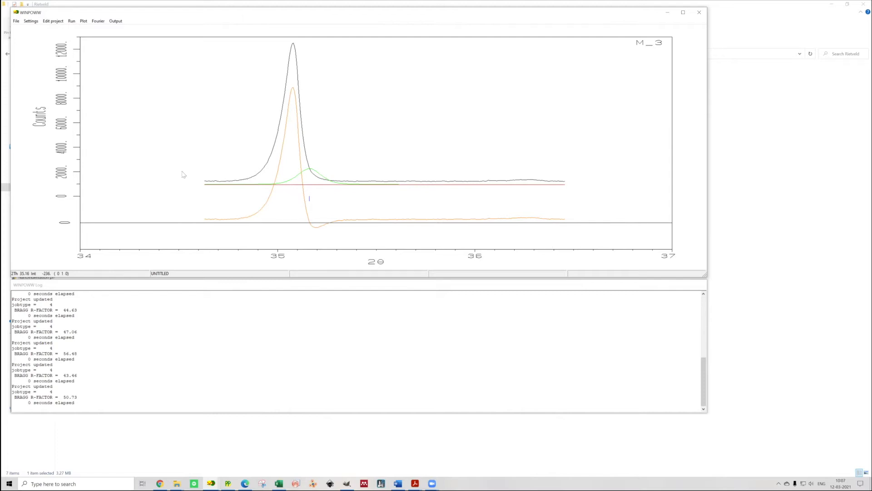
key(alt+e)
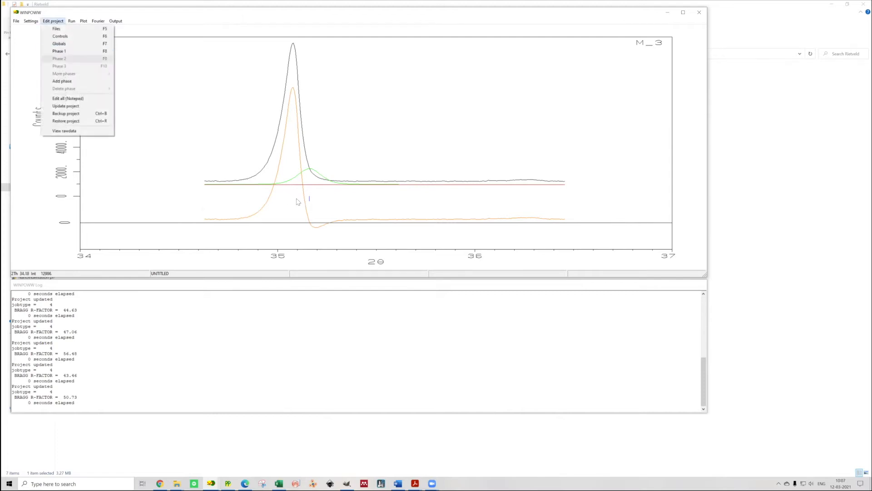
key(Return)
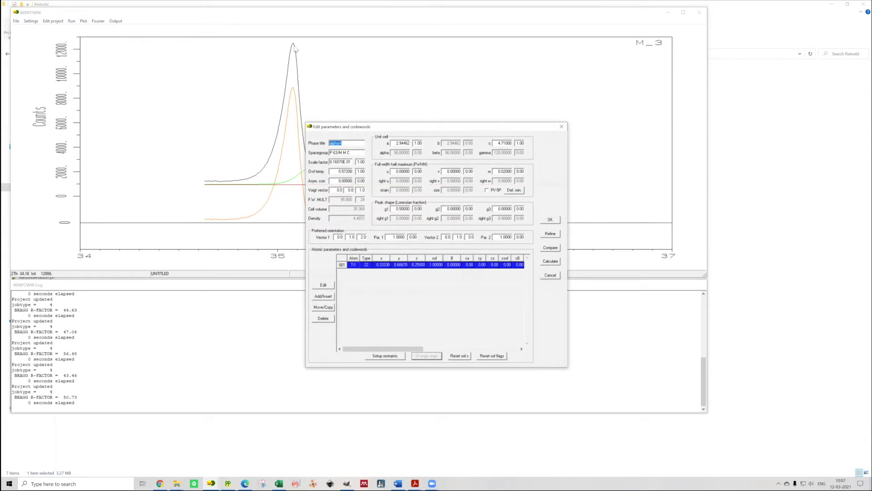
key(Tab)
text(2)
key(Return)
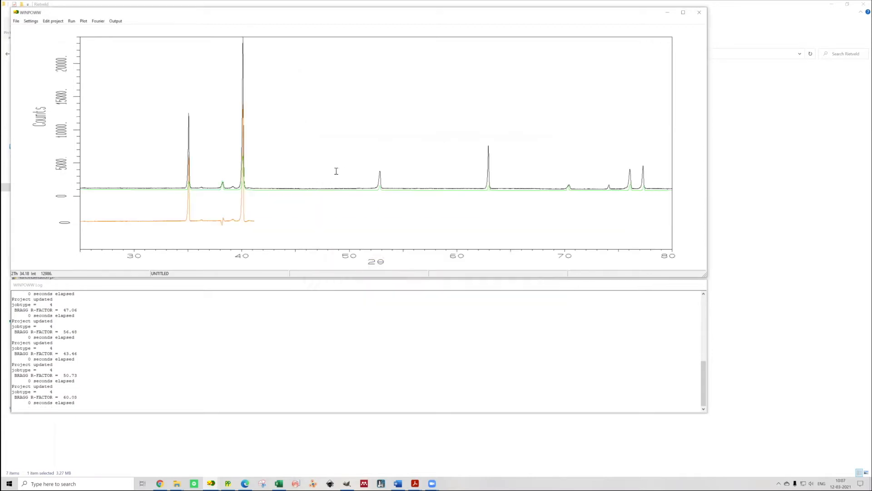
- Examine the peak near 35° 2θ, adjust the Phase 1 unit cell a again and rerun the comparison
drag(183, 172, 203, 207)
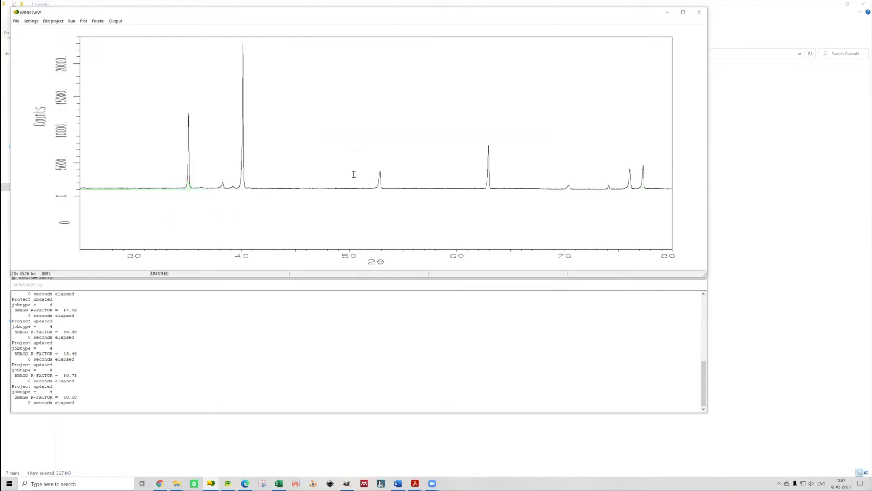
key(alt+e)
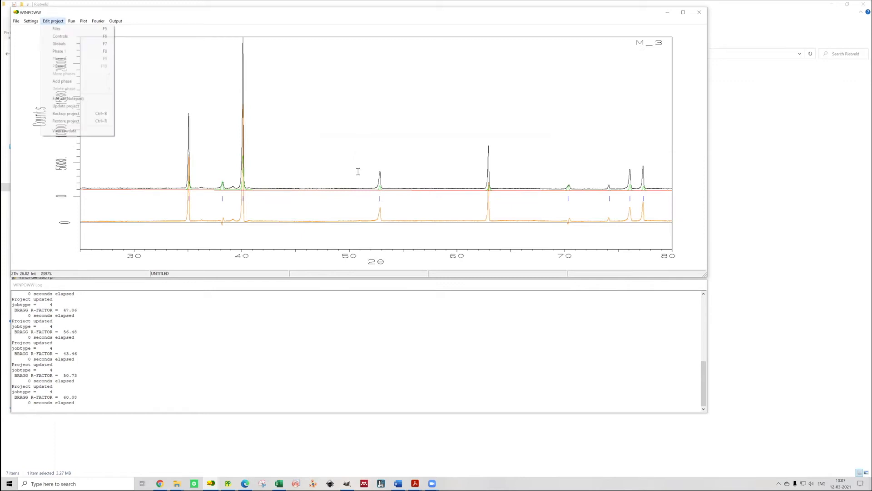
key(1)
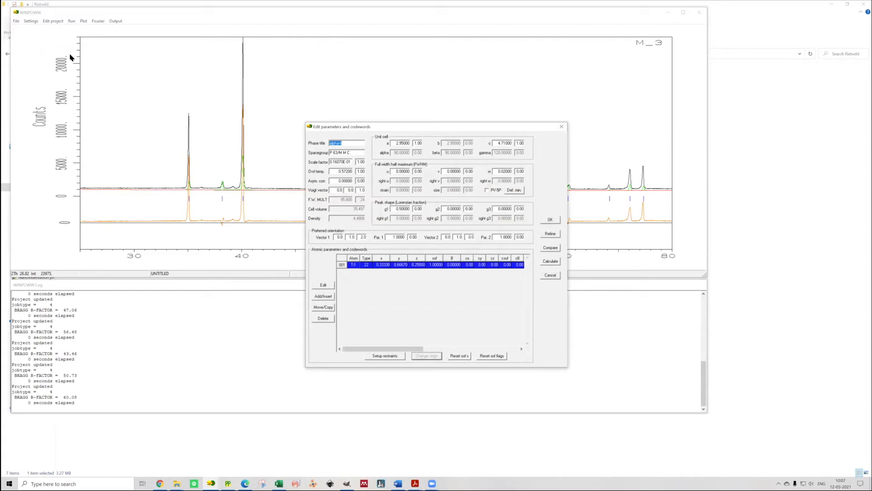
click(418, 143)
key(Return)
- Set the codeword of the Phase 1 unit cell a to 0 and run the refinement
click(53, 21)
click(56, 51)
click(416, 142)
text(0)
key(Tab)
click(550, 233)
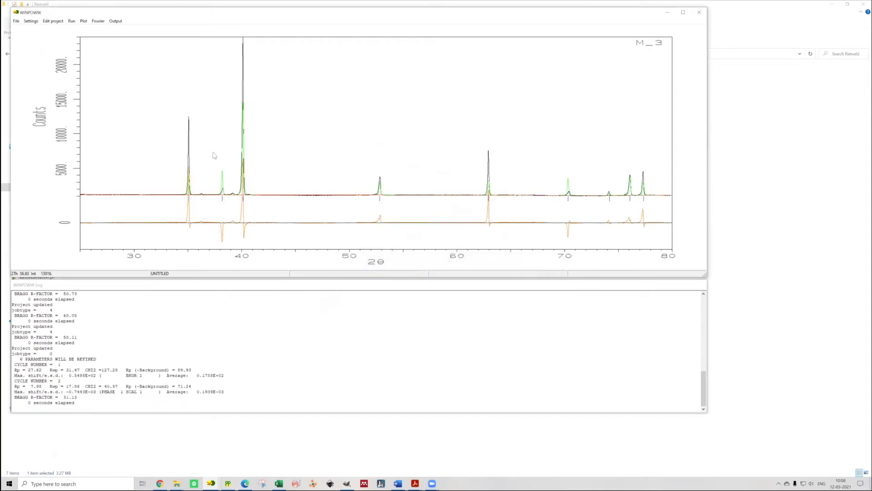
- Refine again with the unit cell a and c and FWHM w released, and inspect the peaks between 34° and 43° 2θ
click(71, 22)
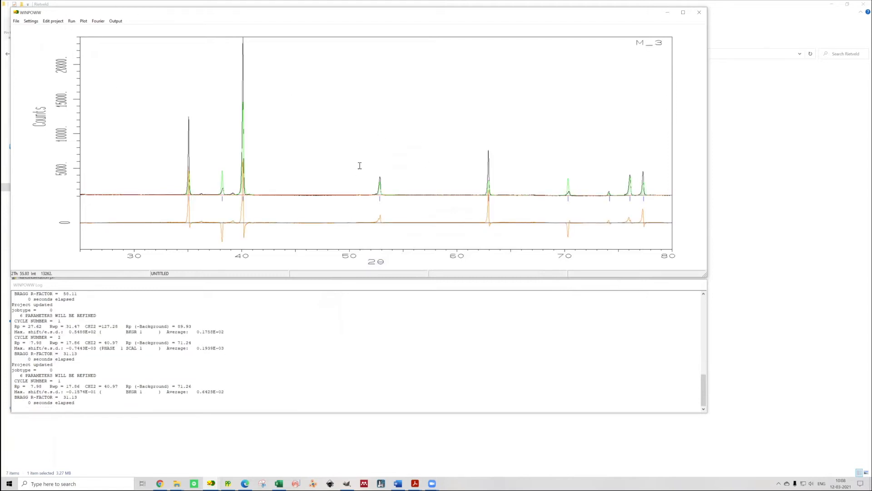
drag(139, 186, 151, 199)
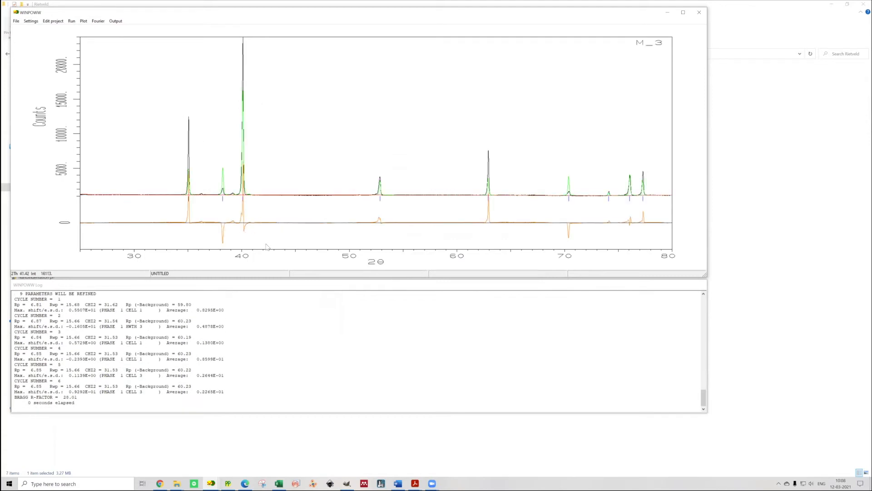
drag(177, 109, 263, 244)
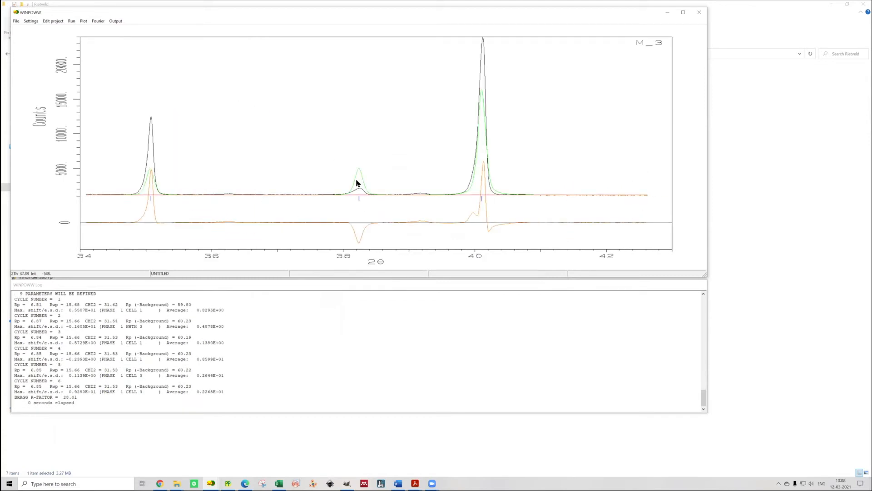
right_click(421, 157)
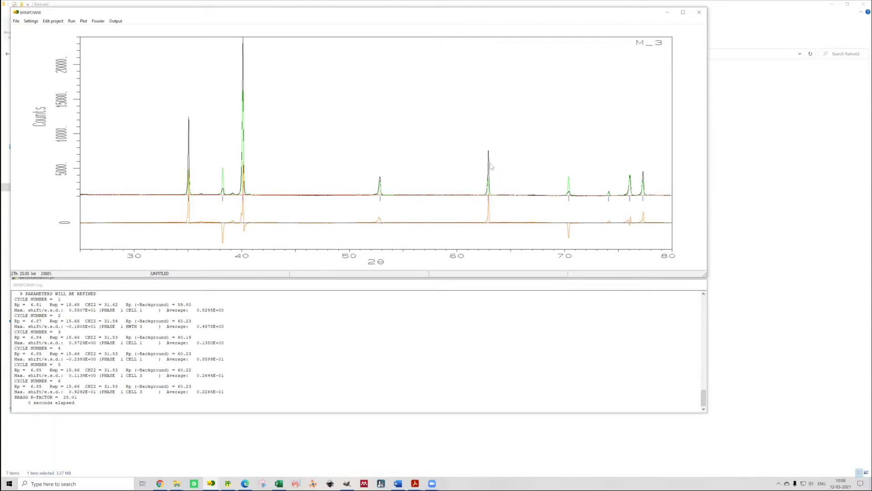
- Review the refined Phase 1 parameters and enlarge the peak near 38° 2θ to examine its intensity fit
click(53, 21)
click(59, 50)
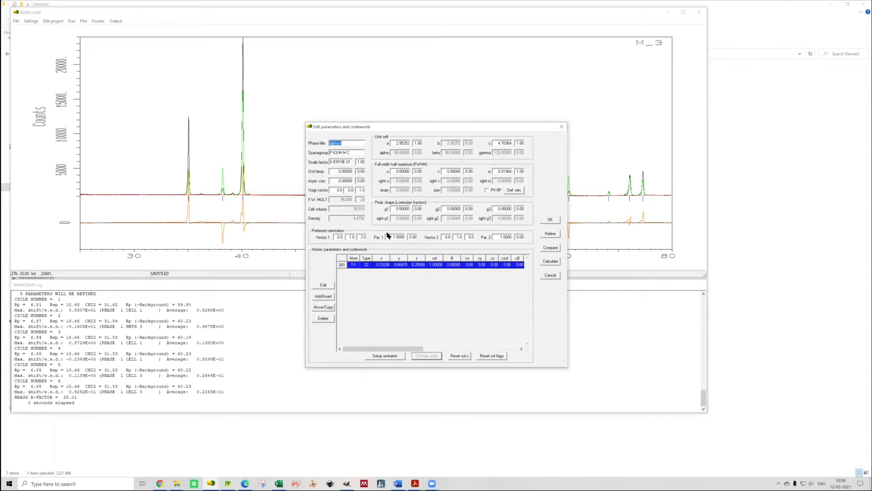
click(550, 220)
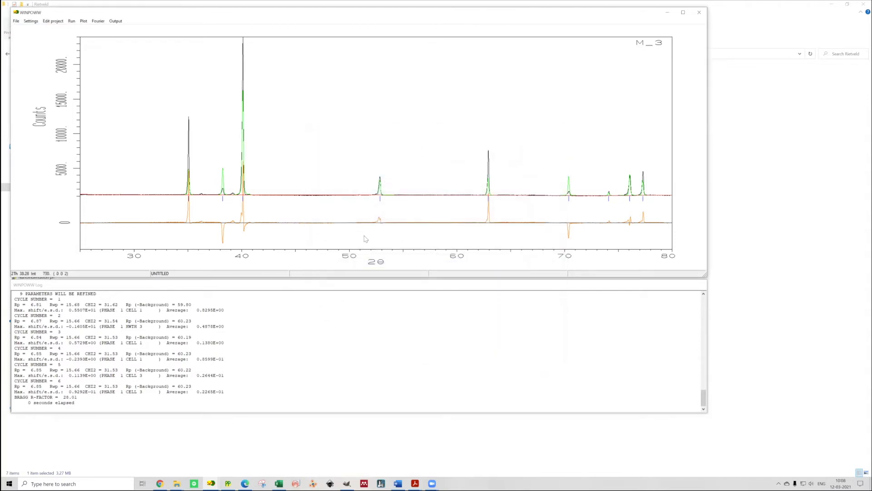
drag(217, 167, 228, 239)
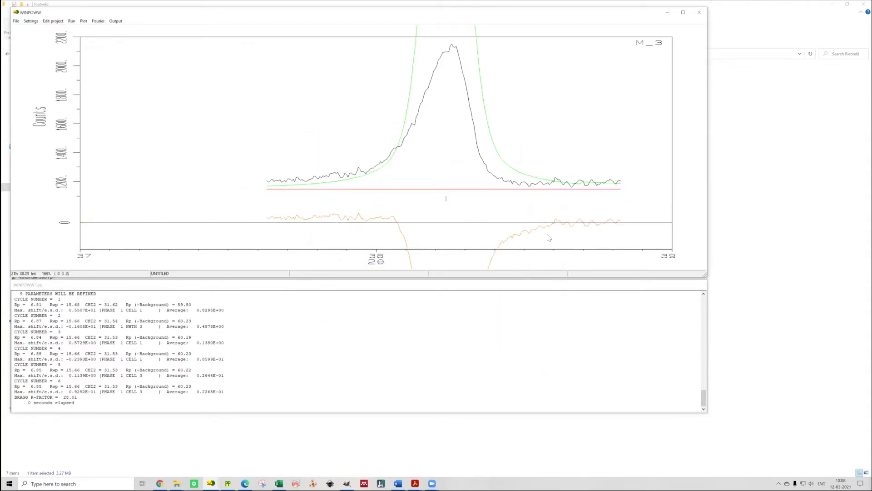
click(97, 38)
- Set the Phase 1 preferred orientation Vector 1 to 0 0 2 with codeword 1 for Par. 1, and refine
click(53, 21)
click(60, 51)
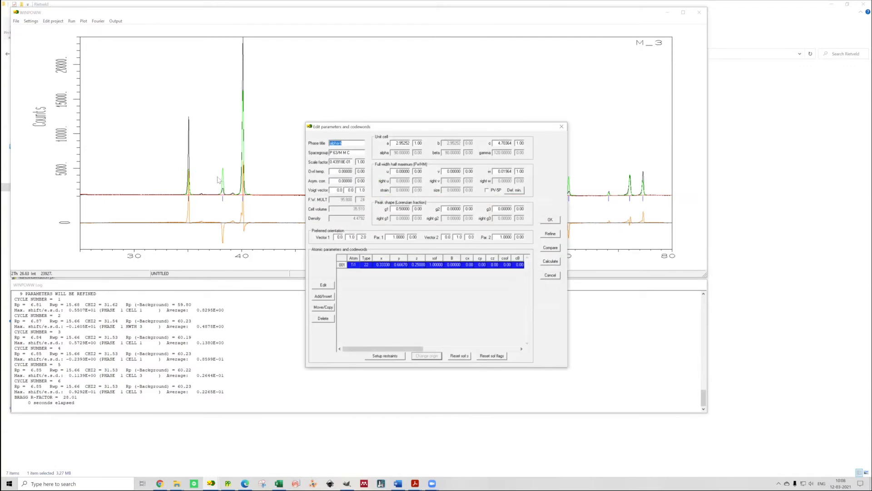
double_click(352, 237)
text(0)
click(550, 234)
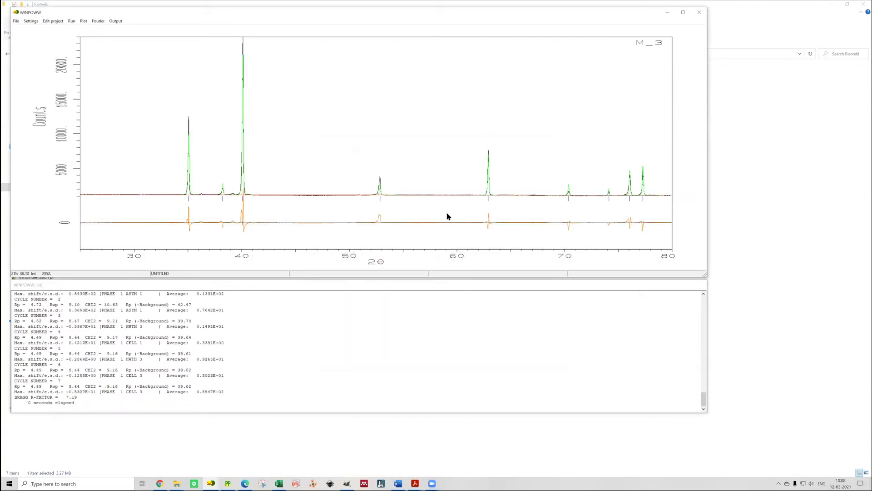
- Set the Phase 1 codewords of FWHM v and peak shape g1 to 1 and run the refinement
key(alt+e)
key(Down)
key(Down)
key(Down)
key(Return)
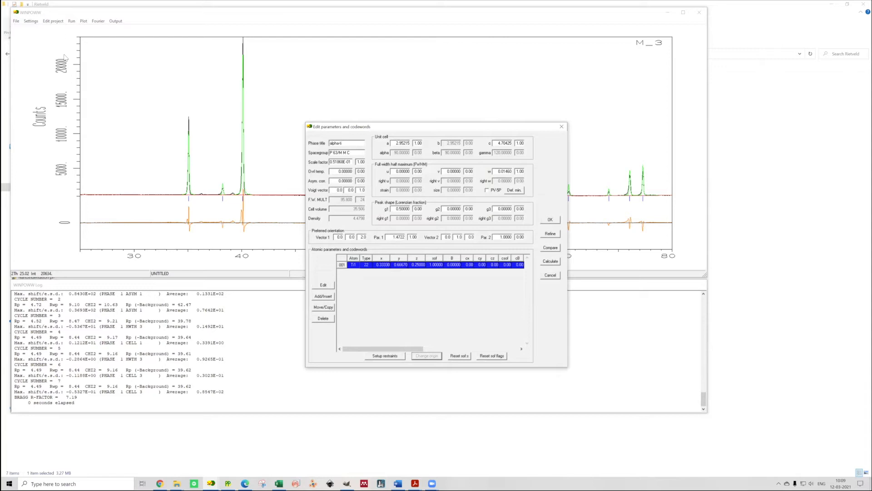
click(562, 127)
double_click(519, 171)
double_click(417, 209)
text(1)
click(550, 234)
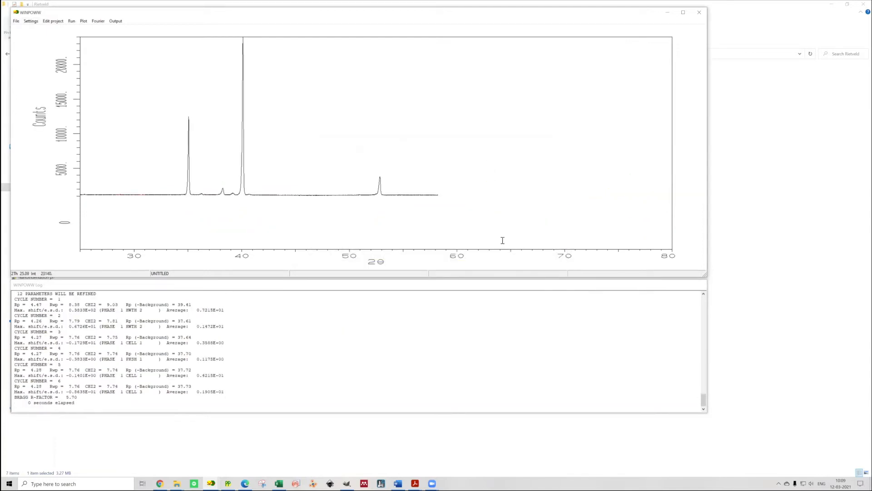
- Review the refinement controls and close them without changes
click(53, 21)
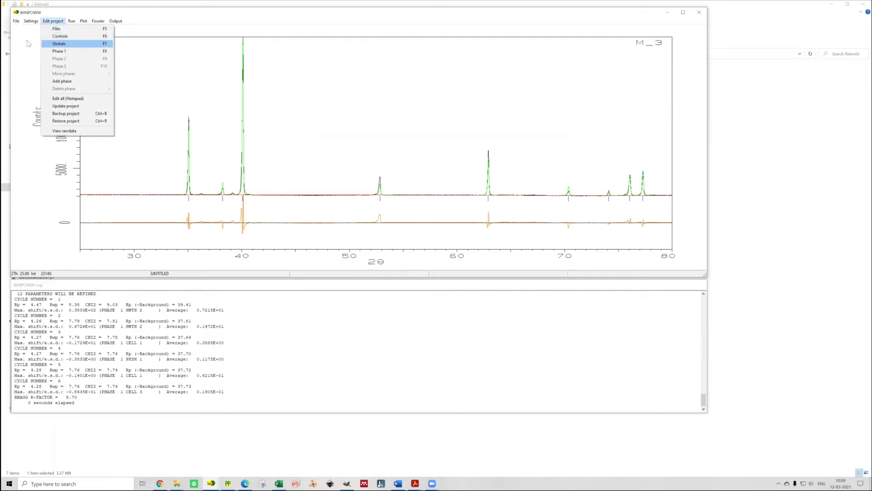
click(60, 36)
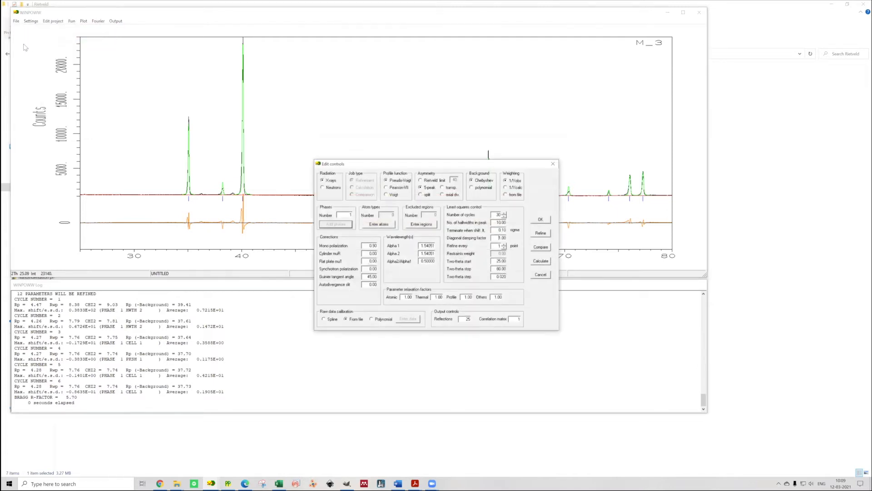
key(Left)
key(Left)
key(Escape)
- Save the updated M_3 project and create a backup of it
click(16, 21)
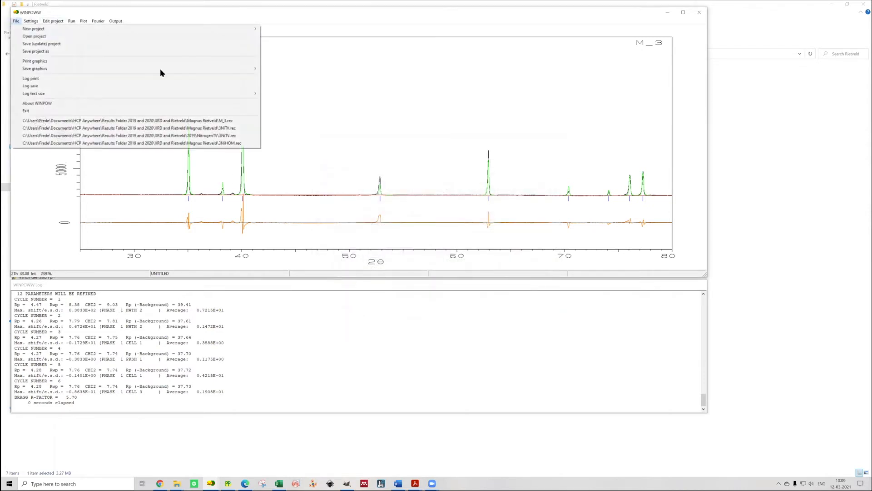
click(42, 44)
click(16, 21)
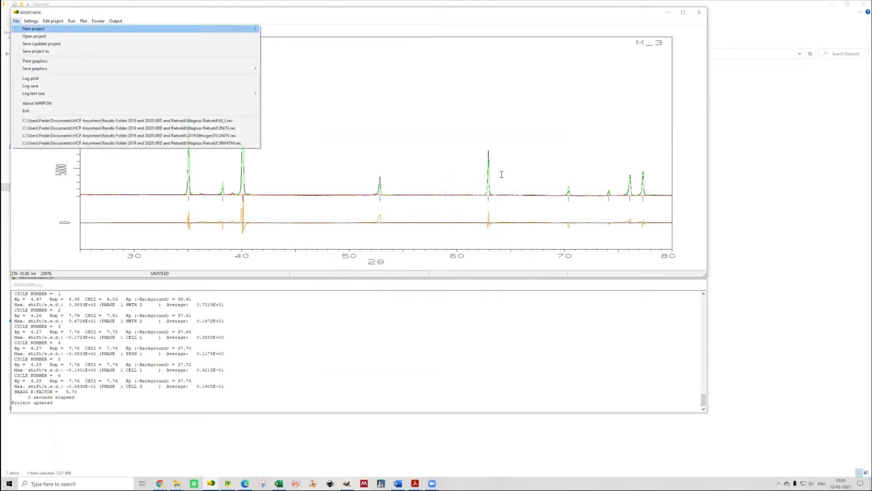
click(41, 44)
click(53, 21)
click(66, 114)
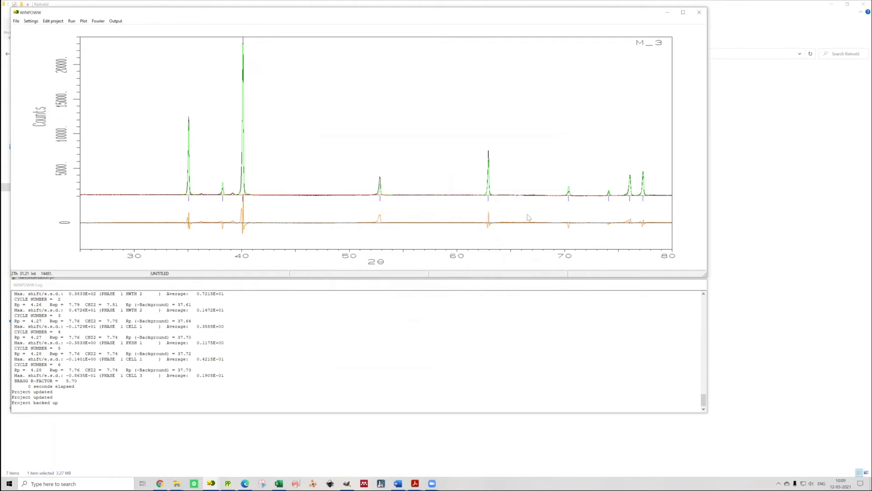
- Set the Phase 1 FWHM w to 5 with codewords 0 for v and w, and run the refinement
right_click(523, 181)
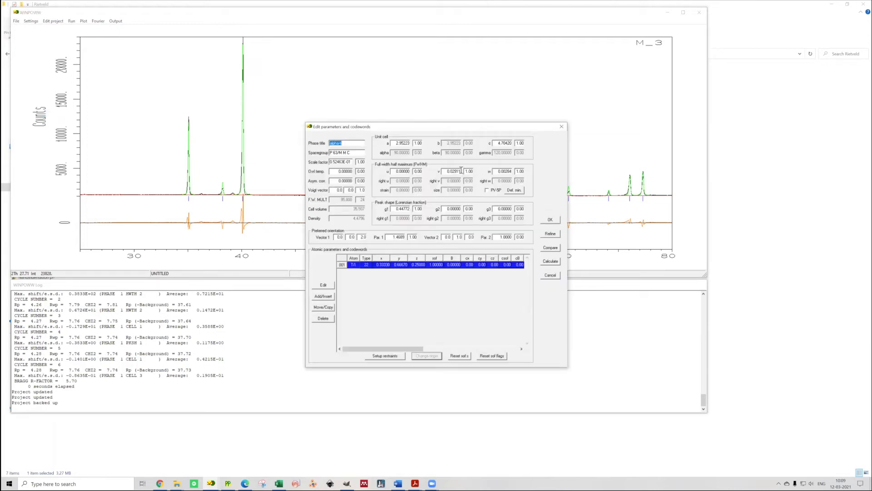
drag(512, 172, 448, 146)
text(5)
key(Tab)
text(0)
key(shift+Tab)
key(shift+Tab)
text(0)
key(Return)
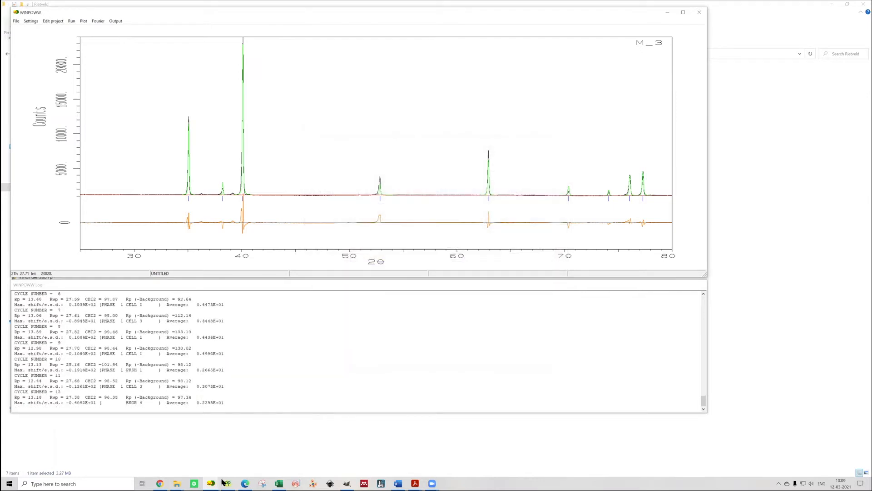
- Restart WINPOWW and reopen the recent project M_3.rec
click(227, 482)
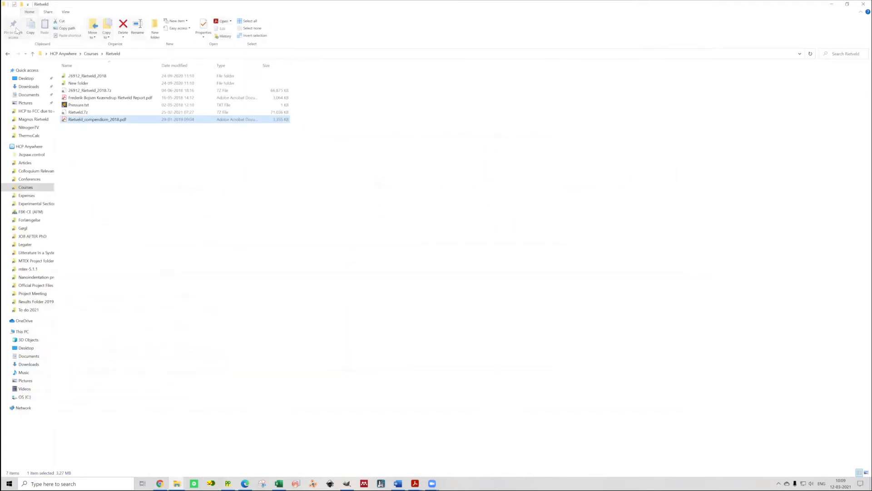
mouse_move(227, 483)
click(228, 452)
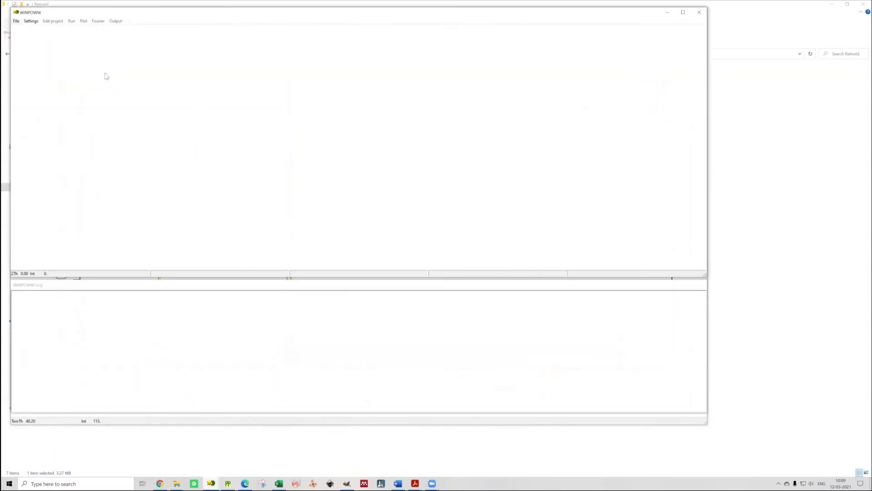
click(16, 21)
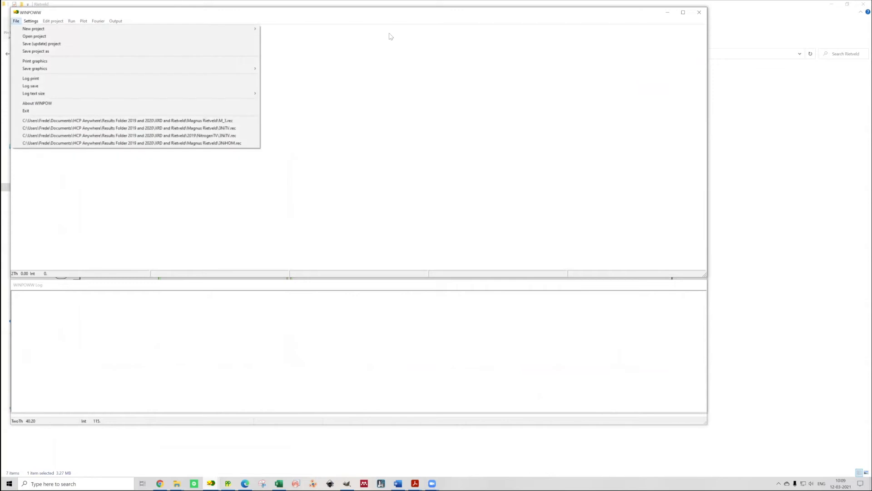
click(182, 120)
- Restore the M_3 project from its backup file %M_3.bck
key(alt+e)
key(Up)
key(Up)
key(Return)
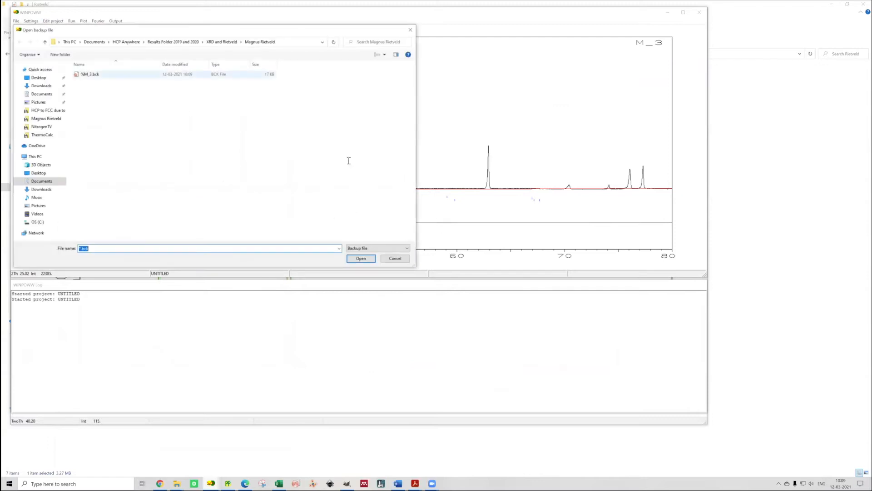
click(145, 74)
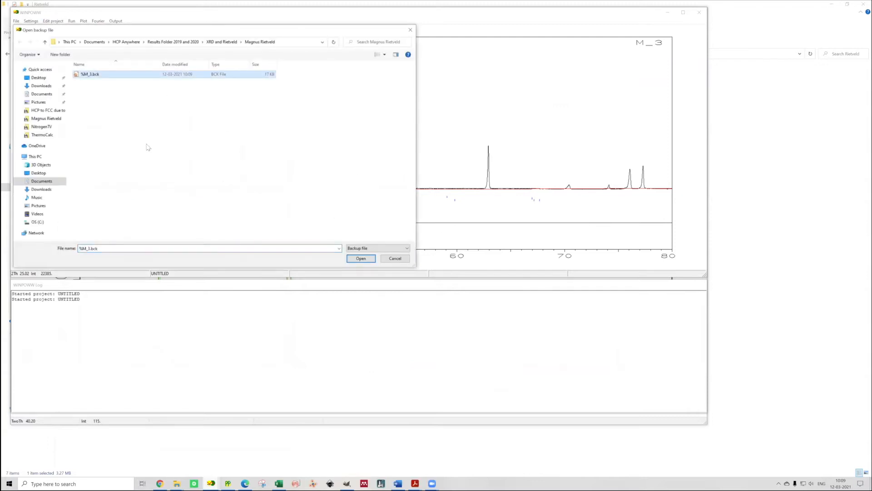
key(Return)
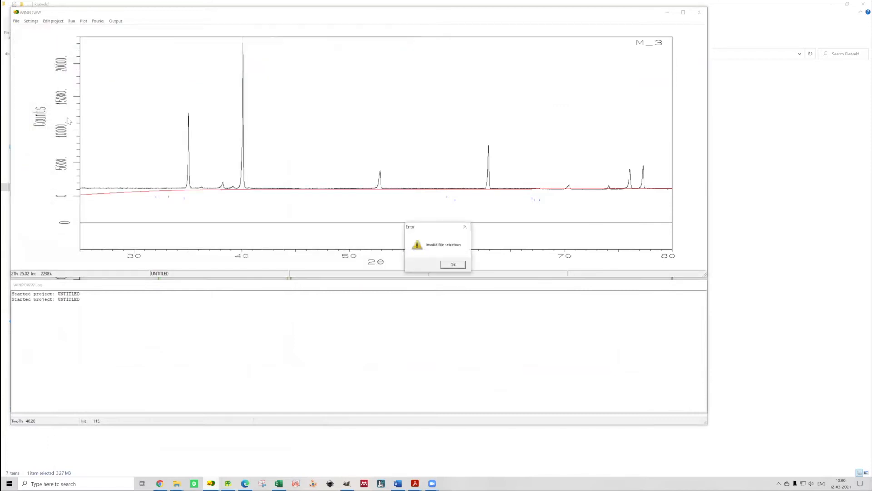
key(Return)
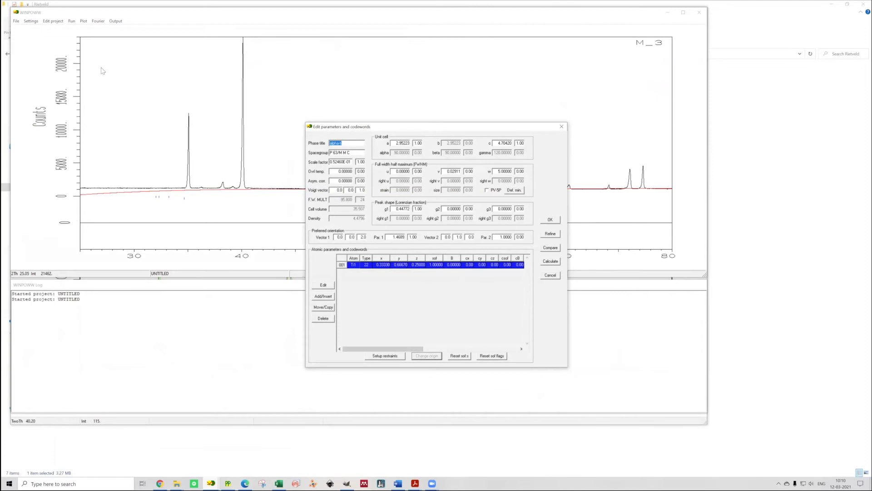
click(550, 275)
key(ctrl+r)
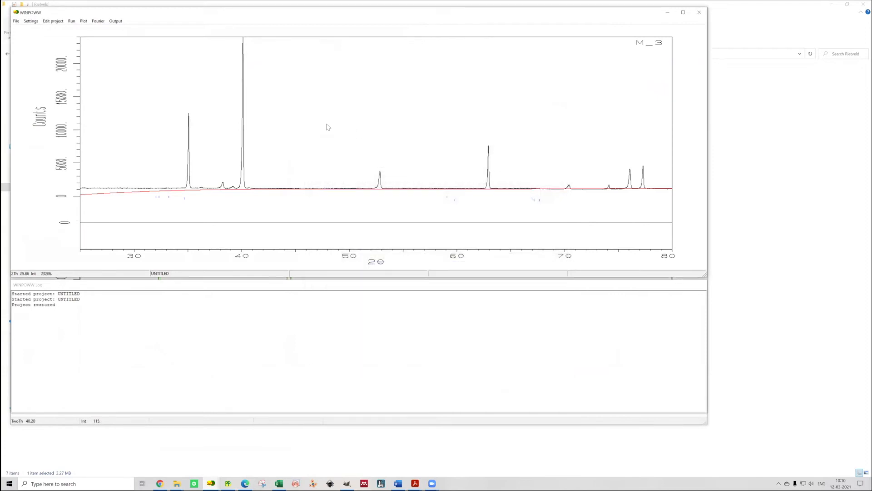
- Compare the restored Phase 1 model with the measured pattern and inspect the fit at about 33 to 43° 2θ
click(53, 21)
key(Return)
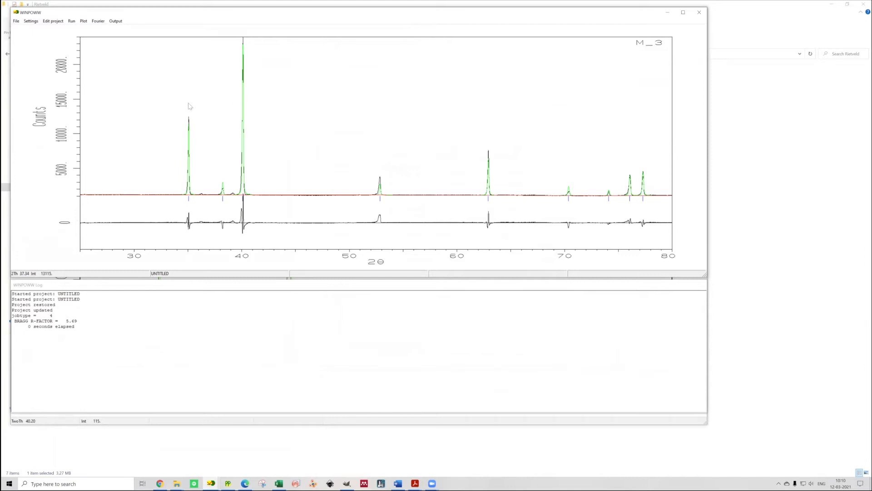
drag(166, 97, 271, 245)
right_click(420, 203)
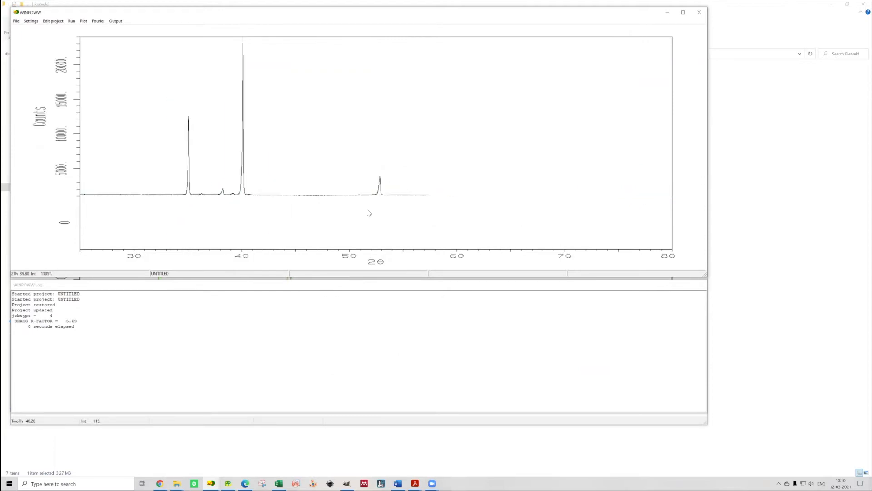
- Set the Phase 1 codewords of overall temperature, FWHM u and preferred orientation Par. 2 to 1 and refine
click(52, 21)
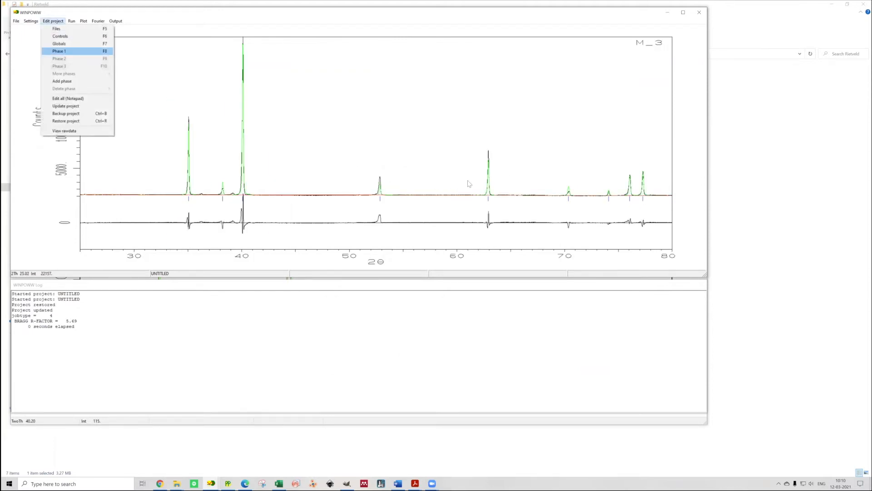
click(60, 52)
click(415, 209)
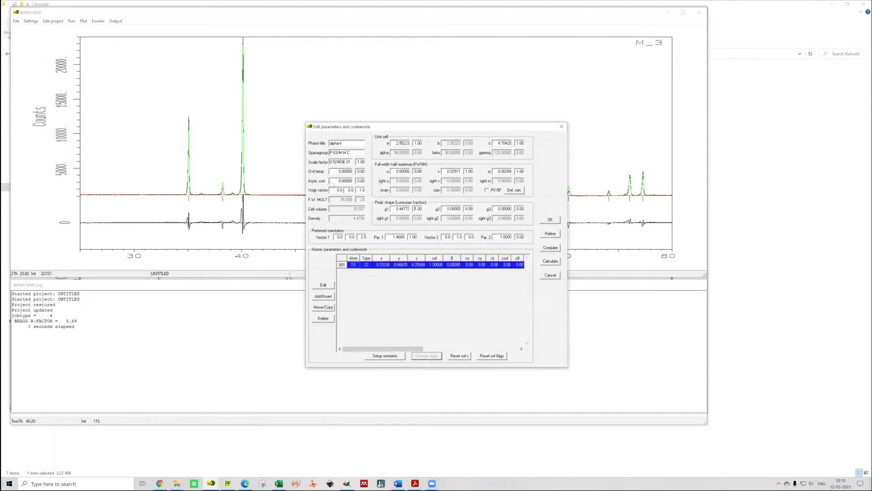
double_click(361, 171)
double_click(417, 171)
double_click(521, 237)
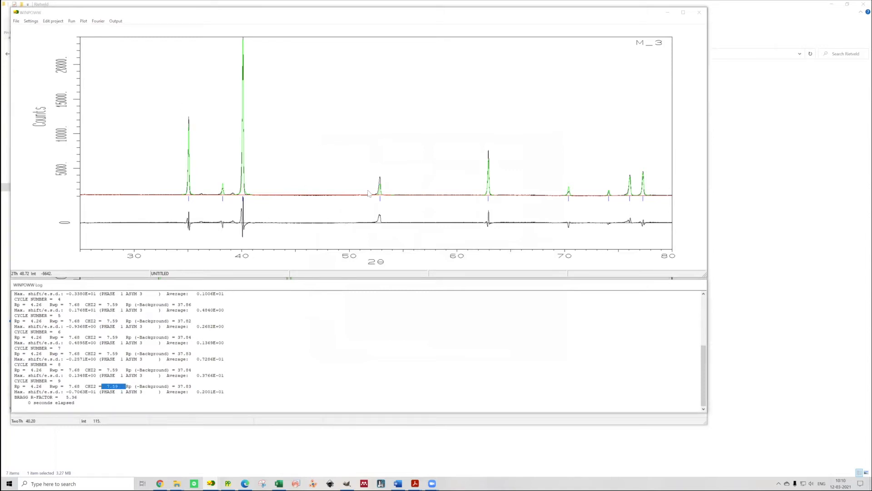
- Examine the final cycle's CHI2 and Rp in the log and the peak fits near 40° and 35° 2θ
drag(107, 386, 120, 386)
drag(15, 386, 39, 386)
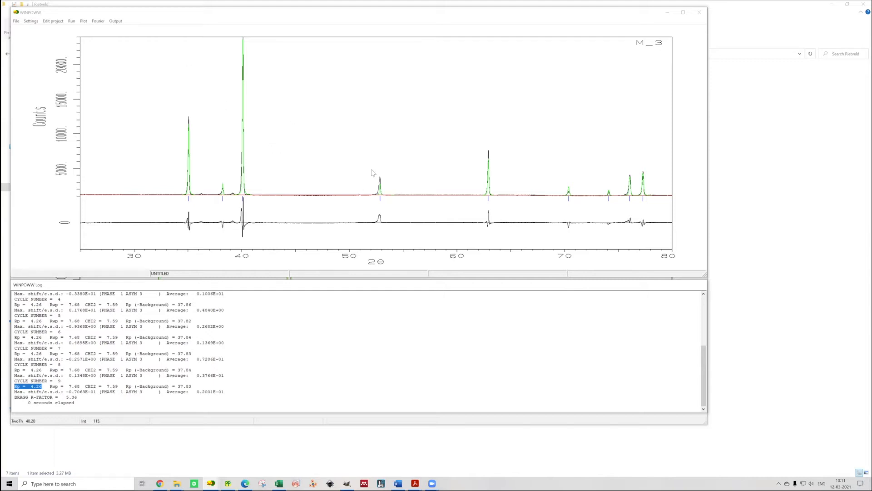
drag(235, 148, 263, 256)
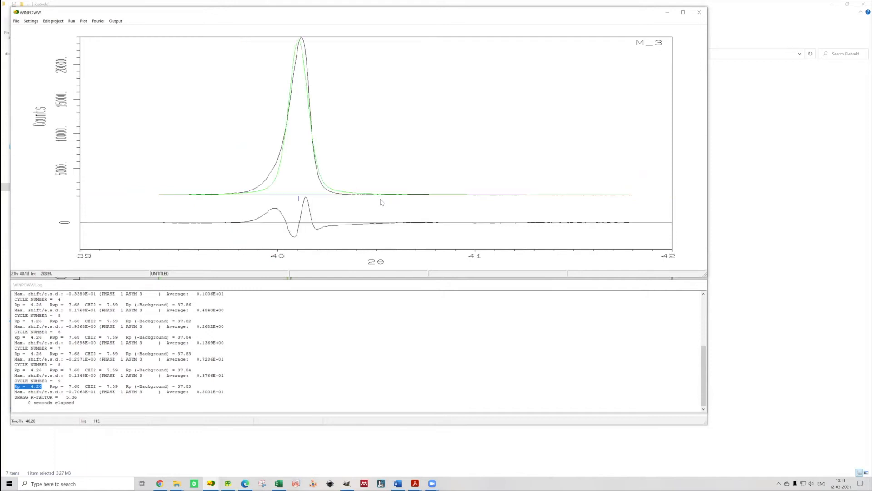
click(63, 42)
drag(183, 105, 198, 237)
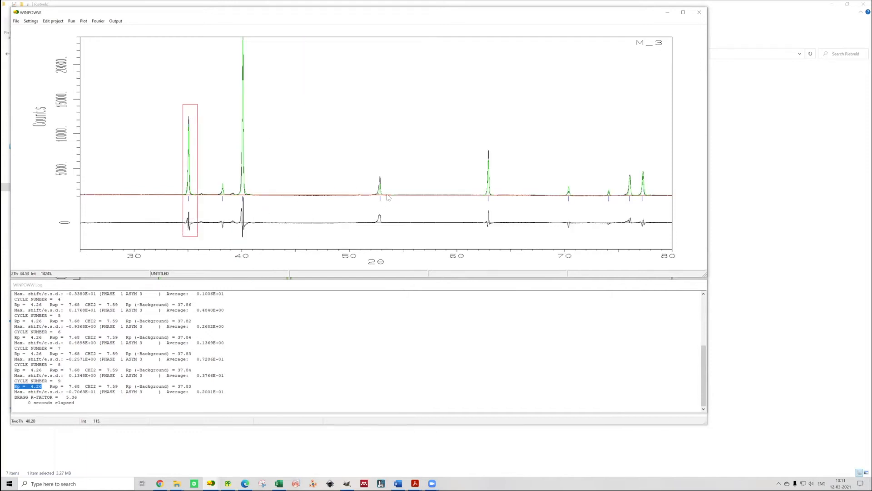
click(113, 50)
- Set the third component of the Phase 1 preferred orientation Vector 2 to 2 and refine
click(53, 21)
click(69, 50)
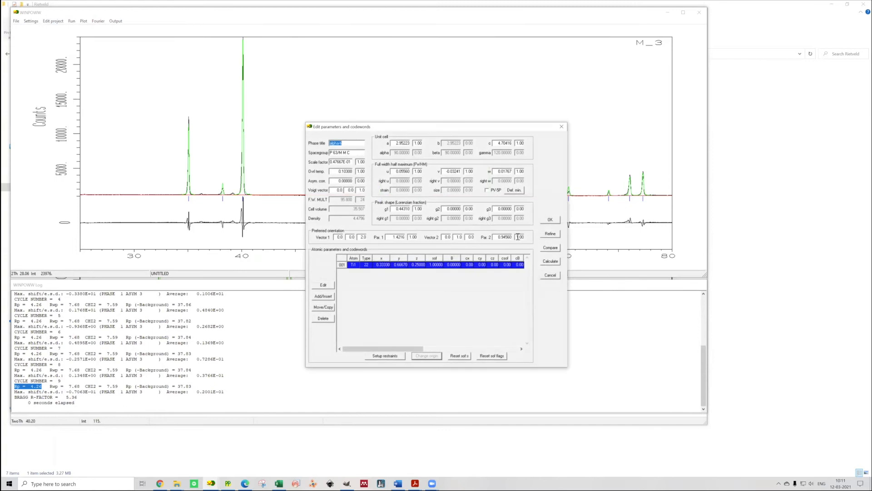
drag(474, 237, 466, 237)
text(2)
key(Return)
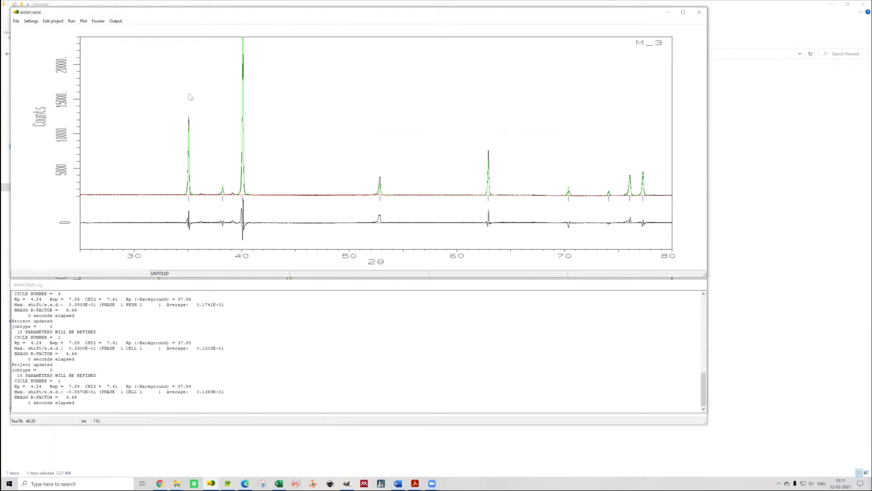
- Inspect the refined fit and difference curve of the peaks between about 34 and 42° and near 53° 2θ
drag(180, 109, 268, 255)
right_click(442, 202)
click(275, 223)
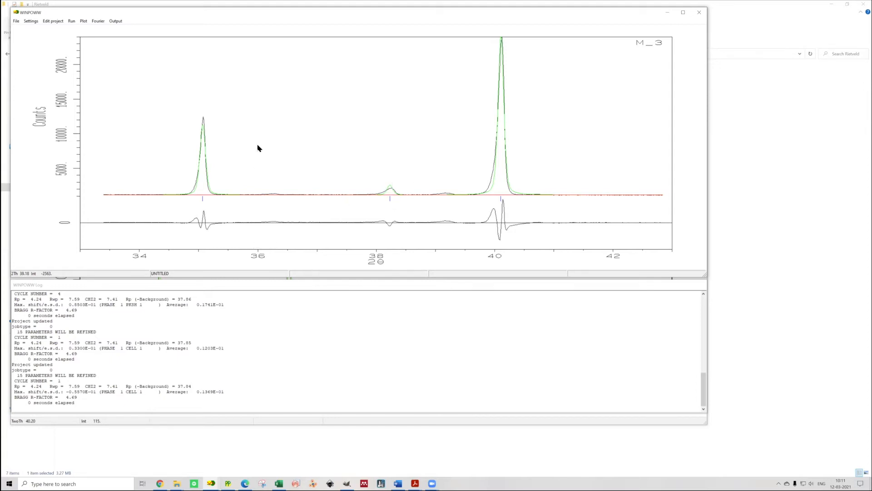
right_click(227, 178)
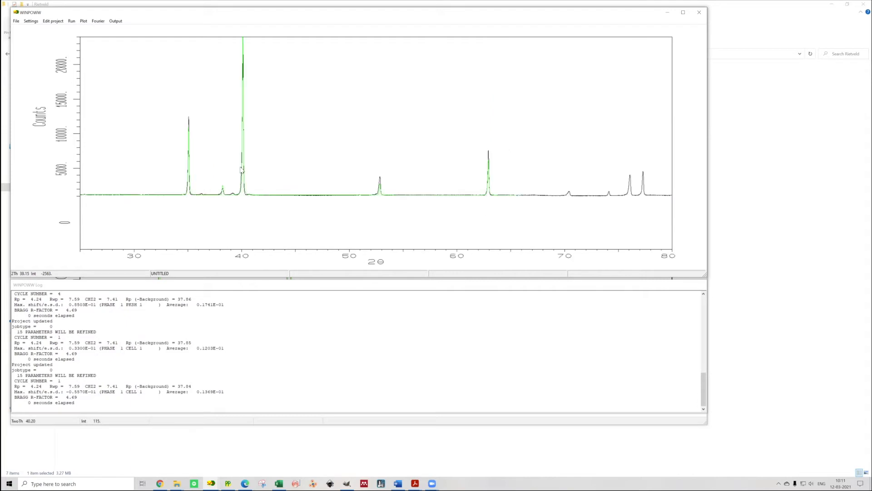
drag(322, 173, 427, 210)
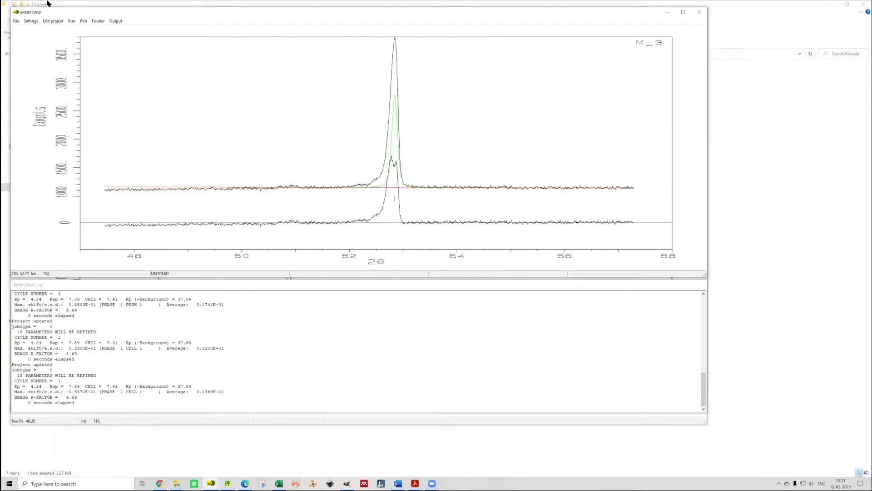
right_click(67, 86)
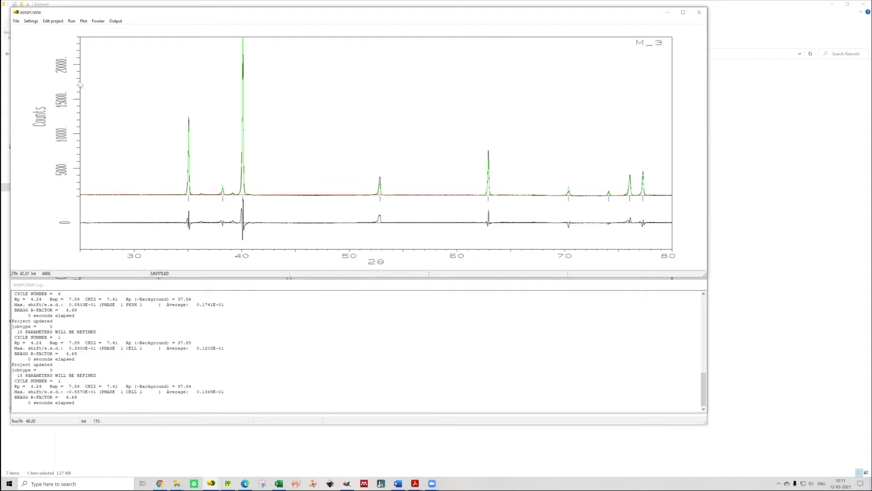
drag(179, 150, 271, 242)
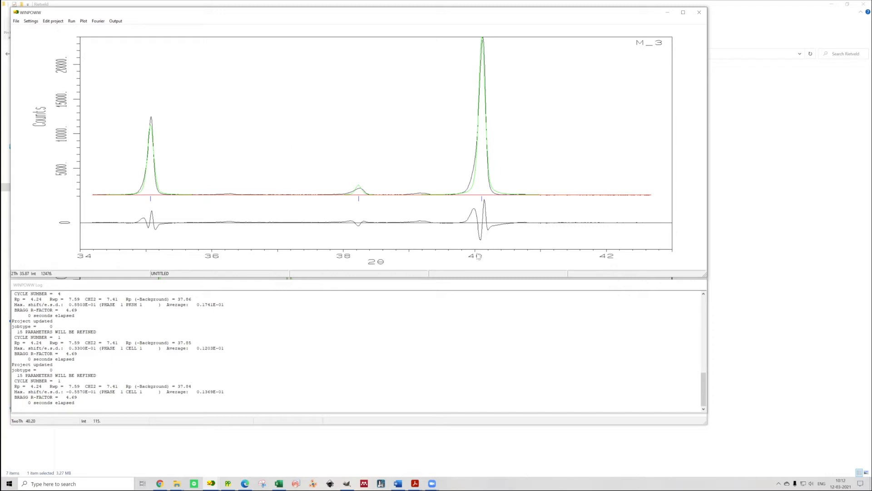
- Add Ti2N as a second phase and compare the calculated pattern with the measured data
click(53, 20)
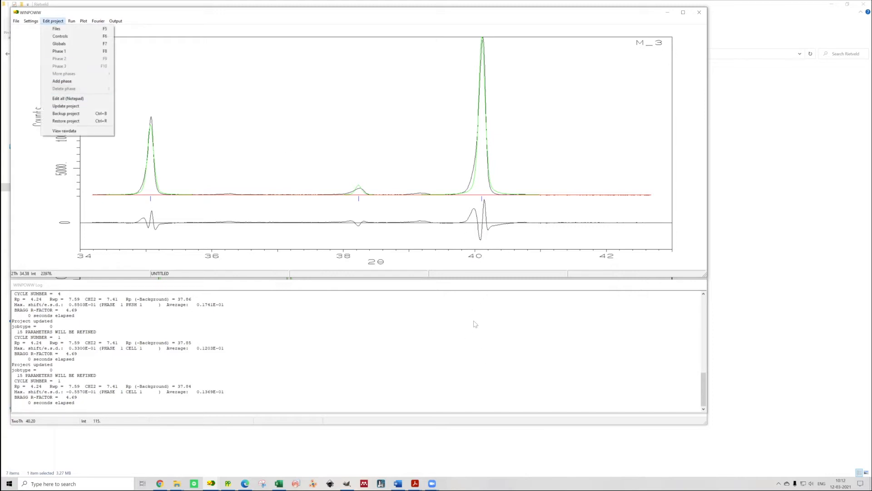
click(59, 52)
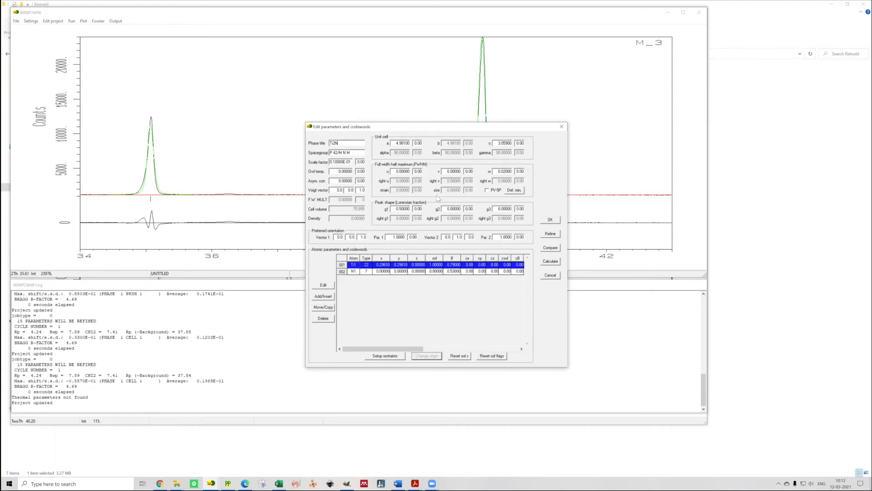
click(550, 247)
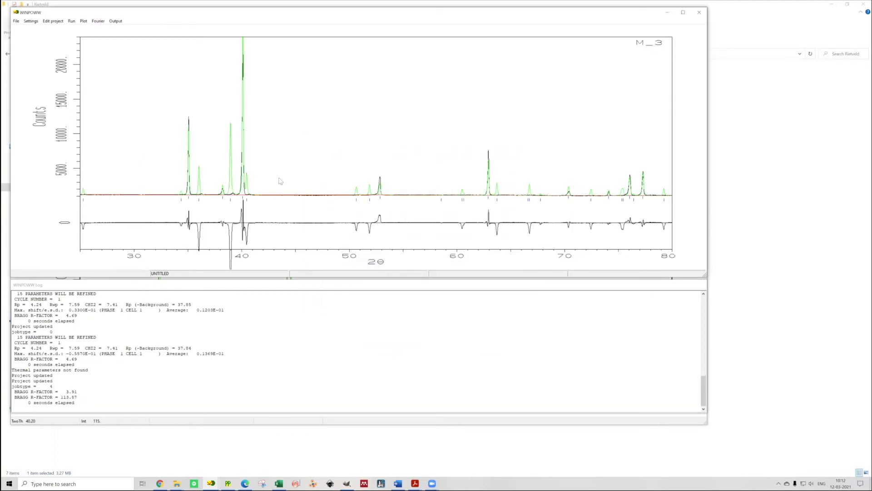
drag(173, 104, 283, 255)
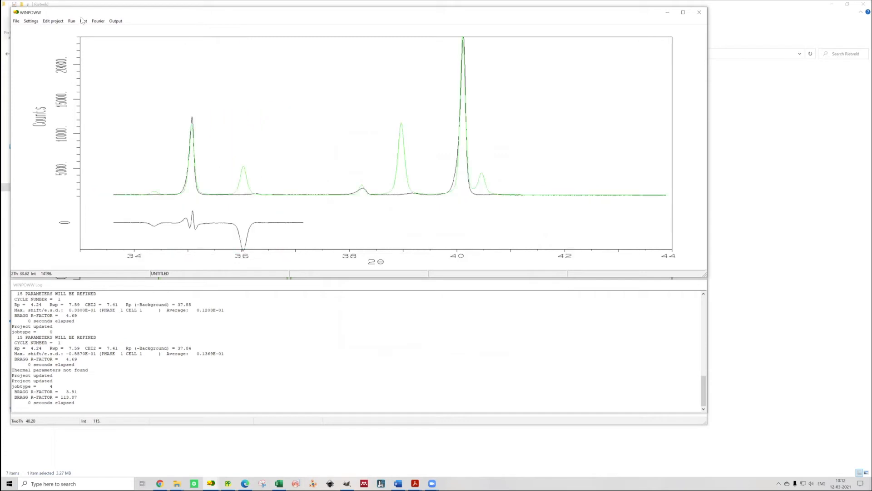
right_click(388, 244)
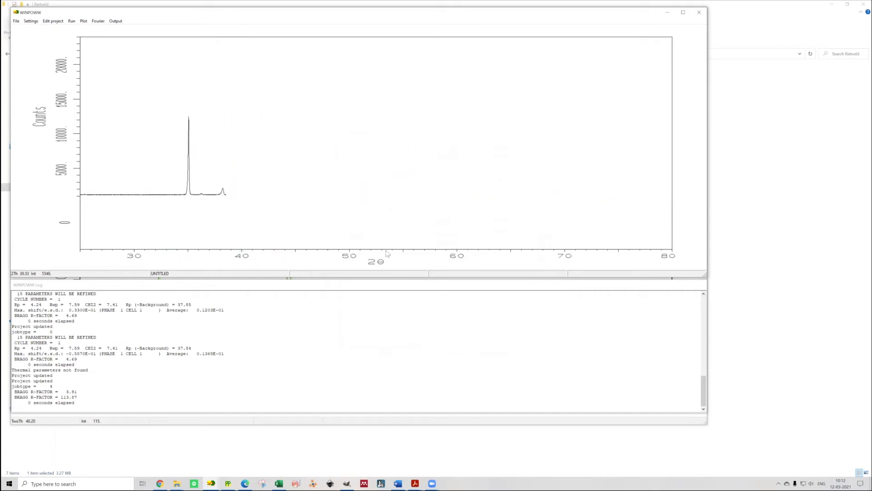
- Plot the calculated curves of Phase 1 and Phase 2 separately instead of their sum
key(alt+p)
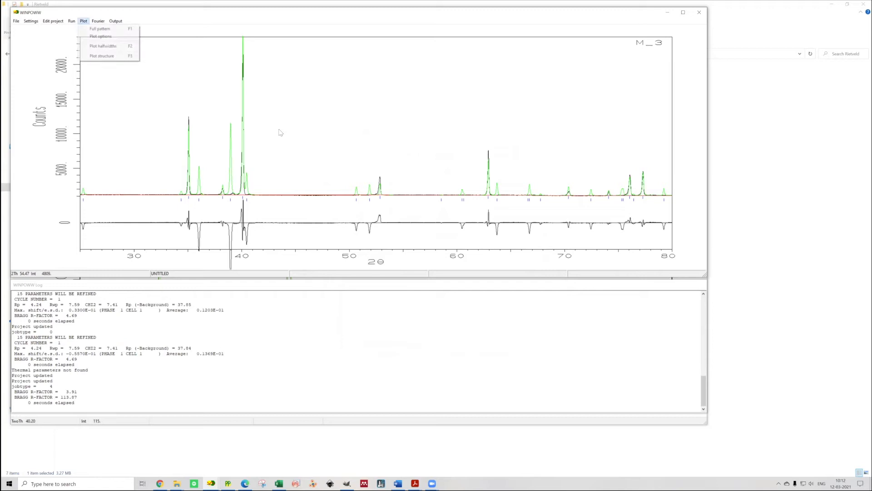
click(91, 27)
click(387, 242)
click(418, 291)
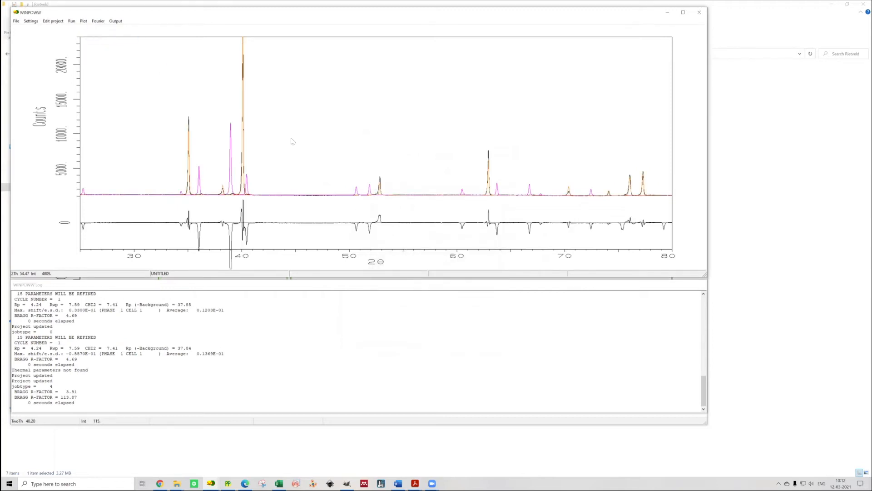
- Hide the Phase 1 calculated curve and enlarge the plot at about 33 to 44° 2θ
key(alt+p)
key(o)
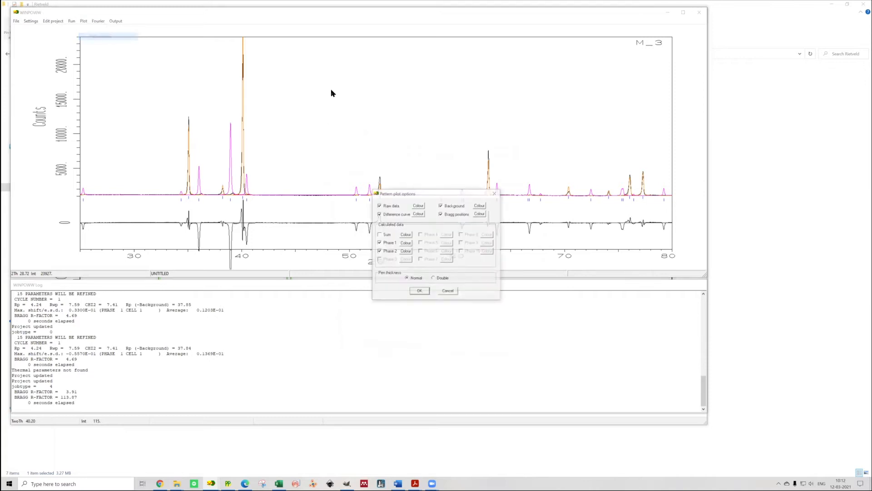
key(Return)
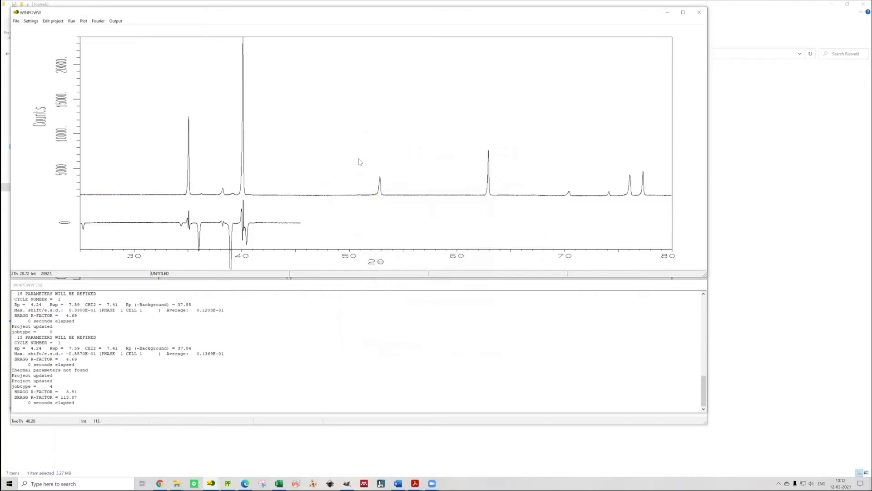
drag(164, 92, 281, 245)
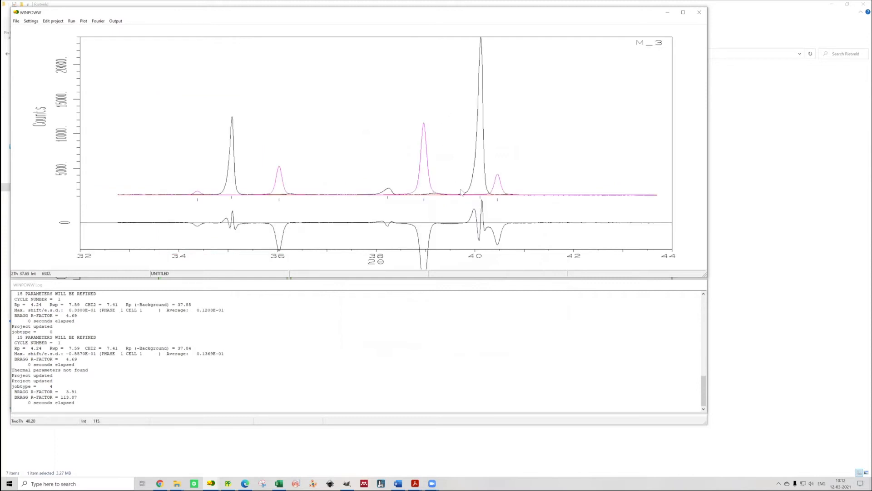
- Examine how the Ti2N curve lines up with the measured peaks at about 33 to 43° 2θ, especially the small one near 39°
right_click(445, 186)
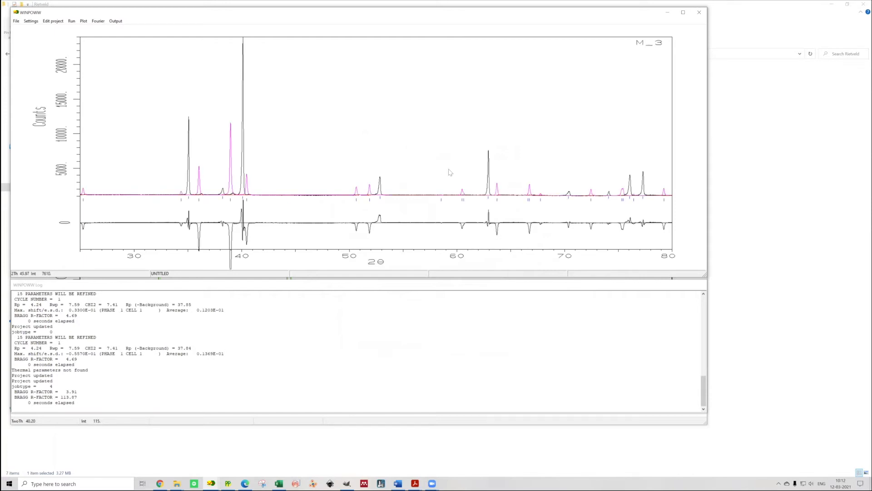
drag(163, 96, 273, 240)
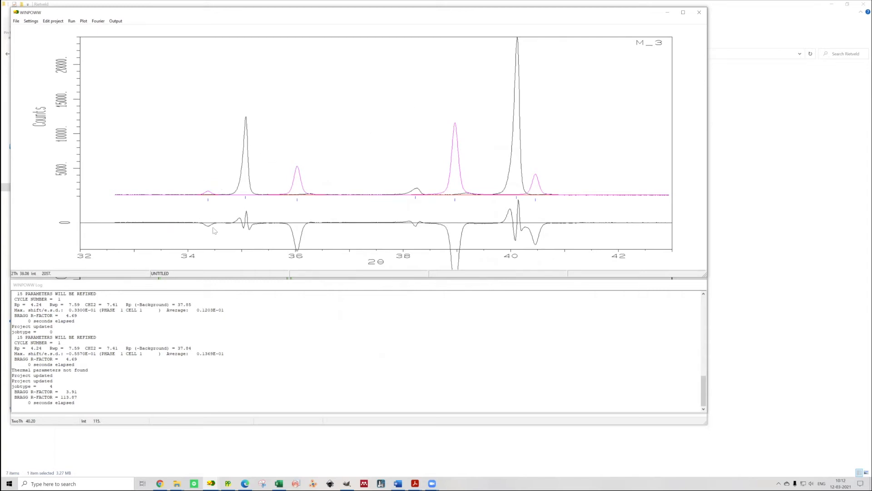
drag(420, 138, 465, 191)
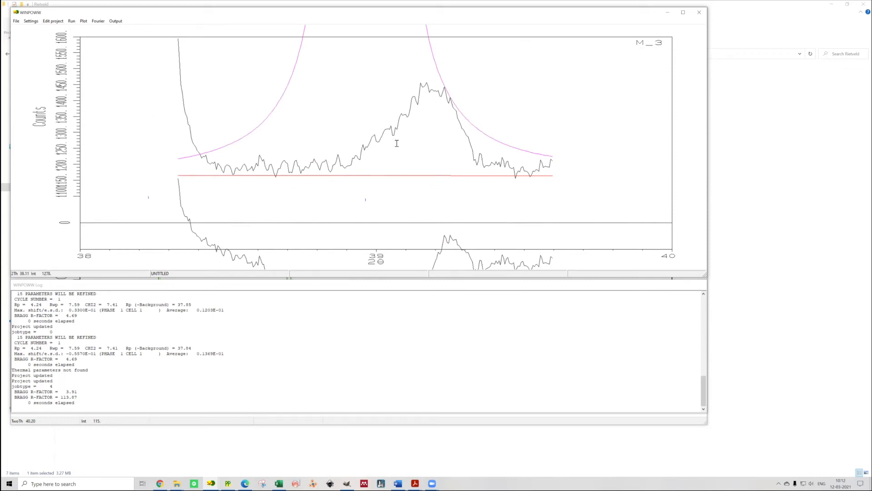
right_click(397, 143)
drag(198, 176, 209, 212)
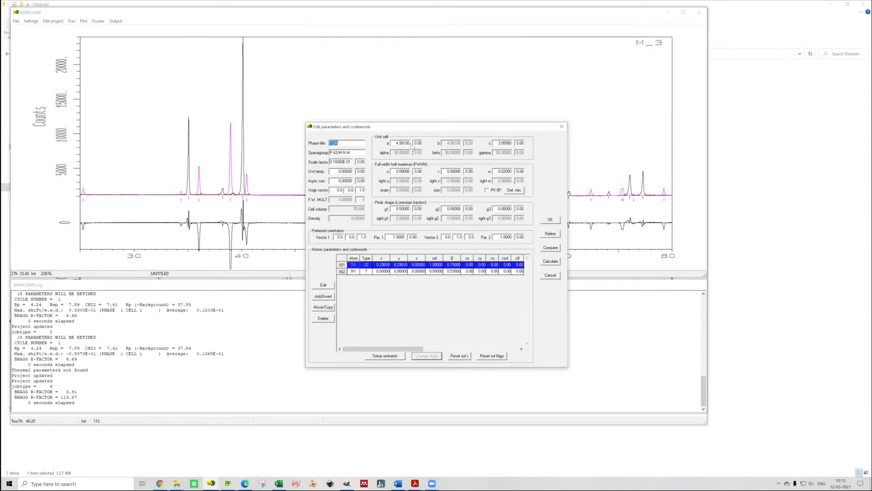
- Set the Ti2N unit cell to a 4.951 and c 3.029, recalculate, and check the peak near 39° 2θ
double_click(403, 143)
click(401, 143)
key(BackSpace)
text(29)
key(Return)
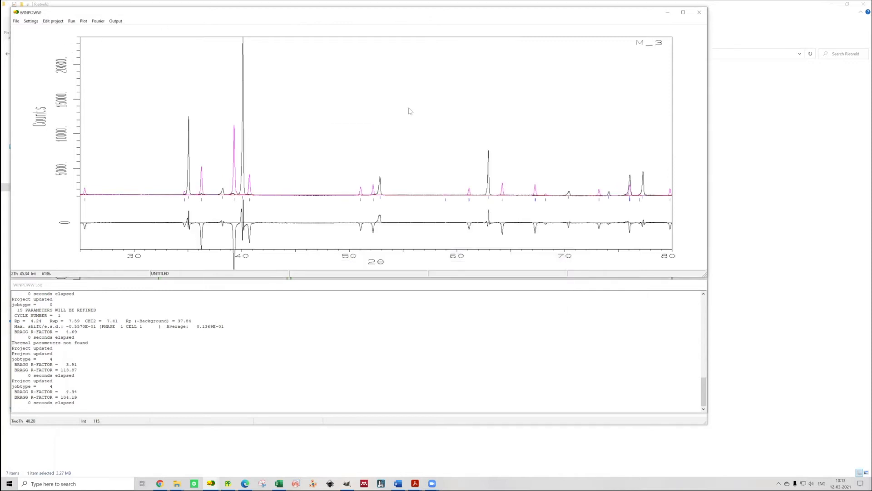
drag(215, 161, 277, 195)
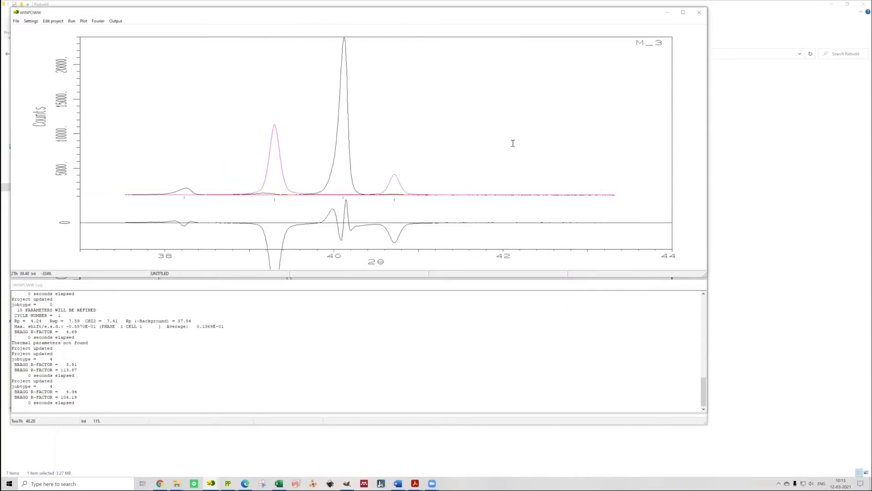
drag(242, 168, 306, 196)
- Set the Ti2N unit cell to a 4.961 and c 3.039, recalculate, and compare its peaks at about 34 to 42° 2θ
click(53, 21)
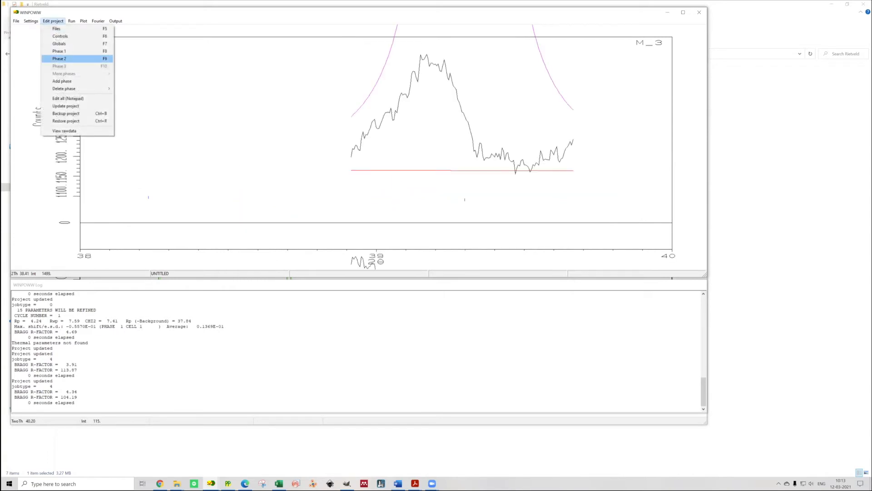
click(60, 59)
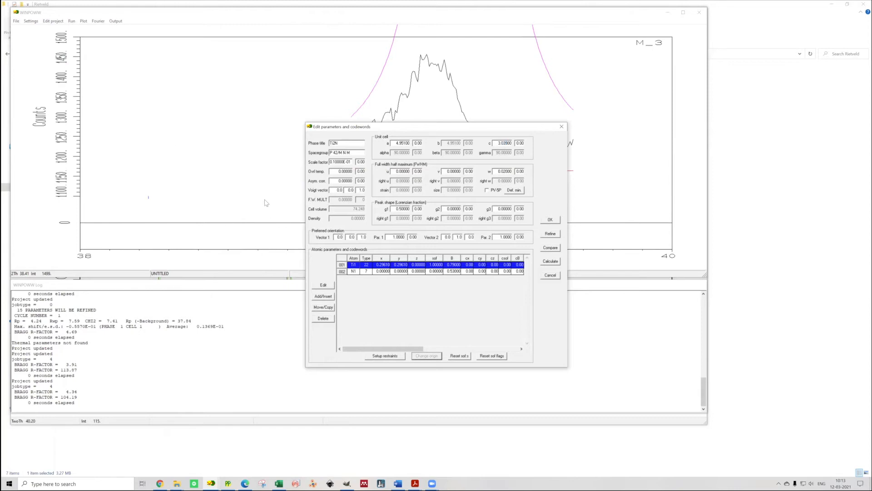
key(BackSpace)
click(550, 261)
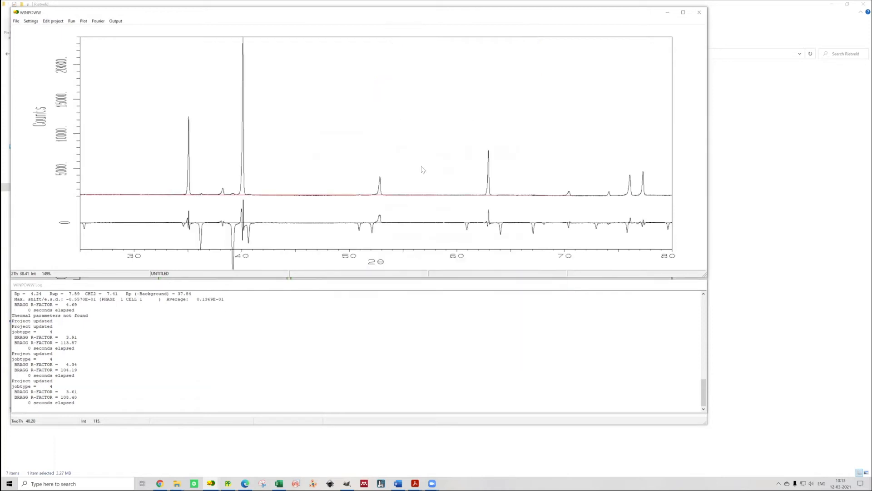
drag(174, 147, 269, 253)
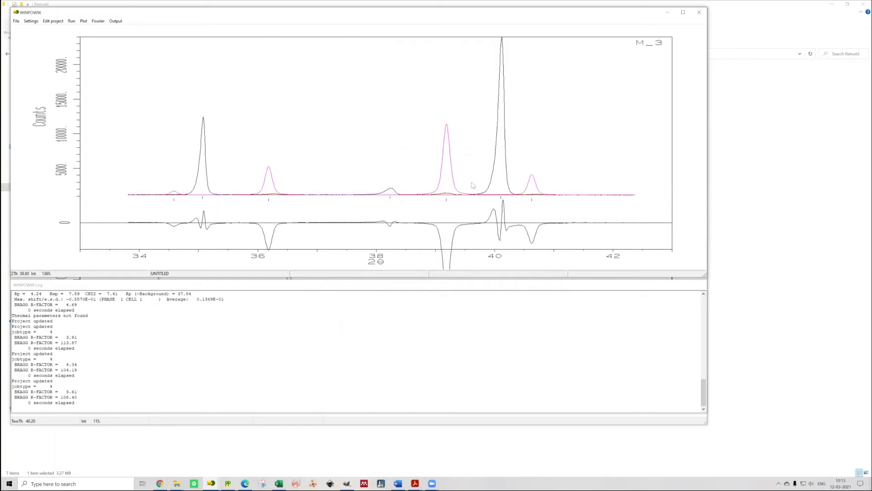
drag(461, 156, 429, 224)
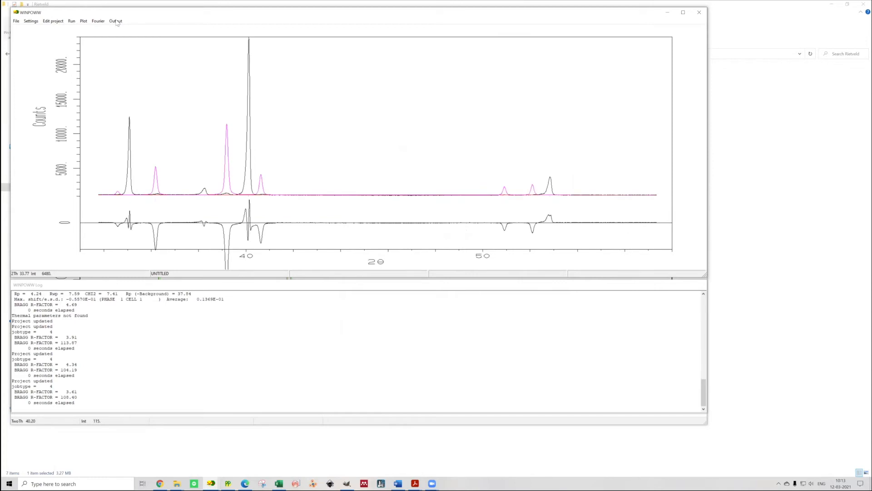
- Generate the M_3 results table and examine the quantitative analysis of Phases 1 and 2
drag(499, 172, 569, 236)
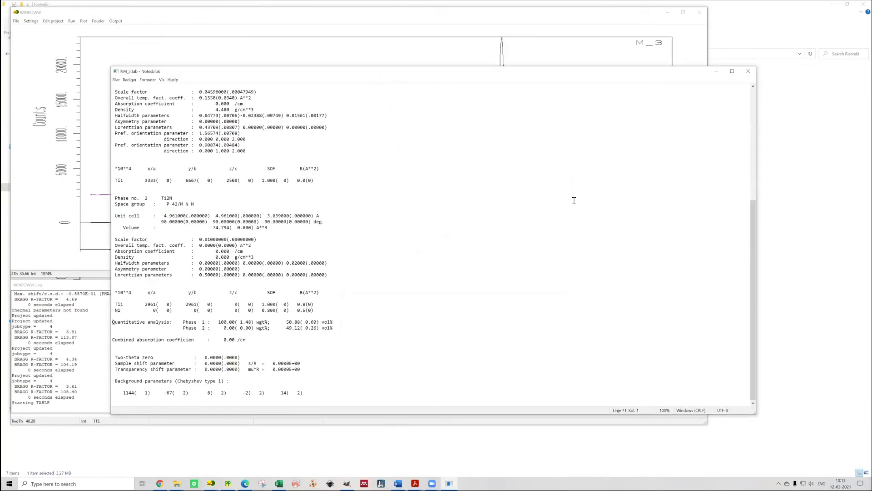
key(shift+Down)
key(shift+Down)
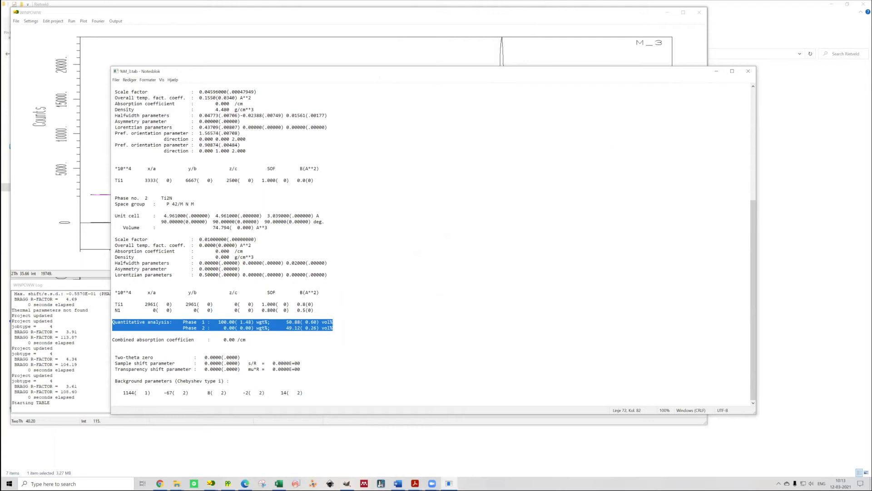
click(317, 297)
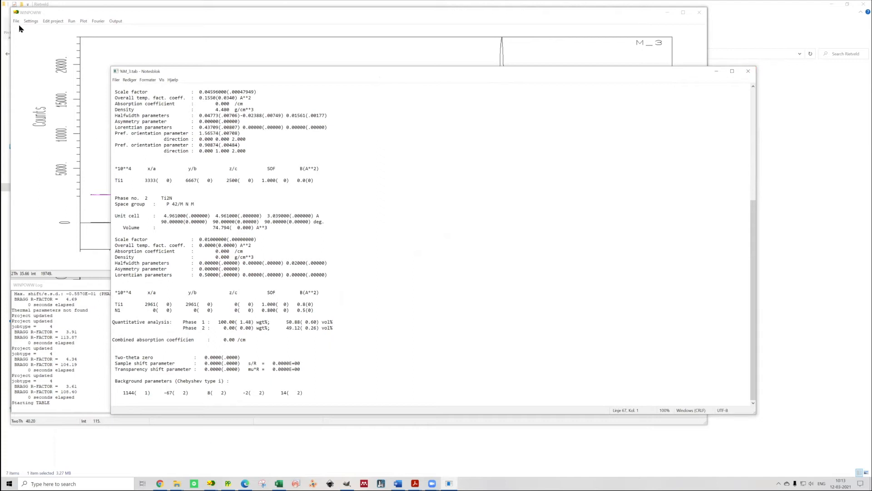
- Start a second WINPOWW window and open project 1100CCO.rec from the 600 - 1100 C CO Rietveld Refinements folder in XRD and Rietveld\2019
right_click(211, 483)
click(89, 39)
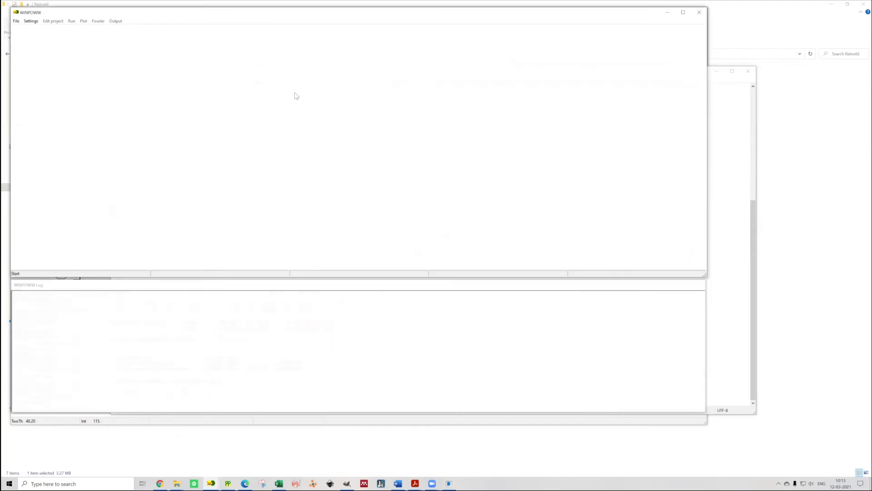
click(18, 23)
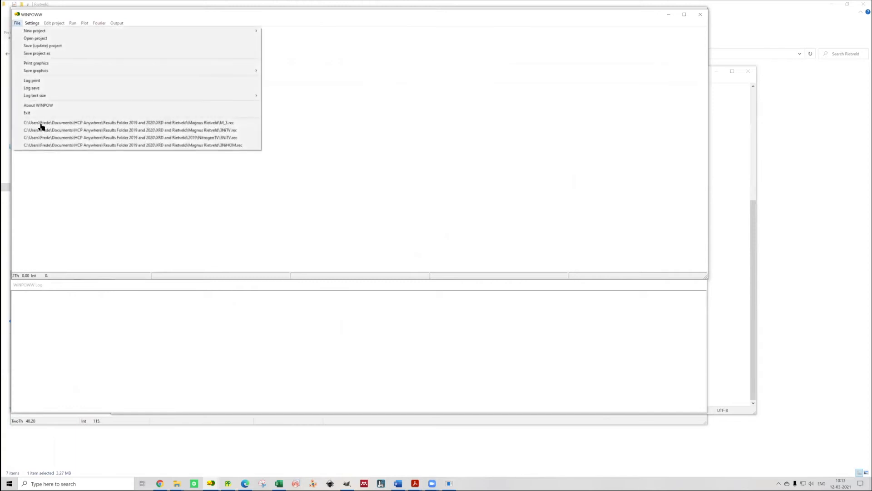
click(132, 39)
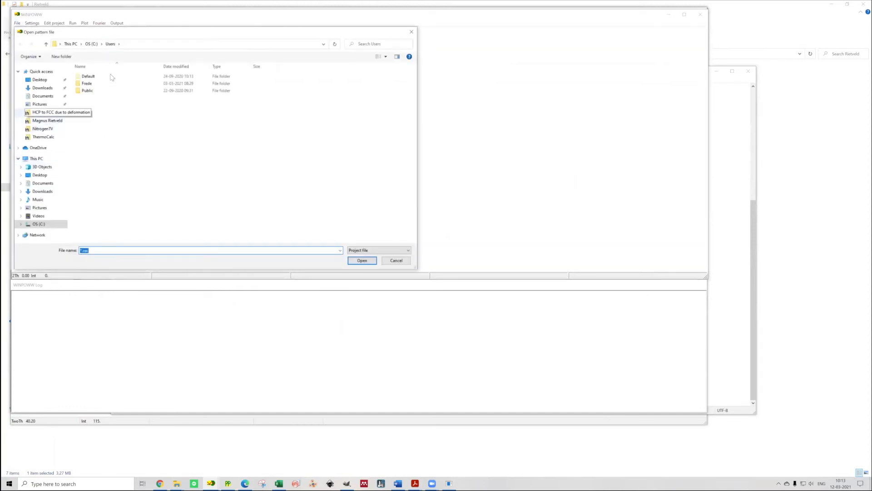
click(127, 44)
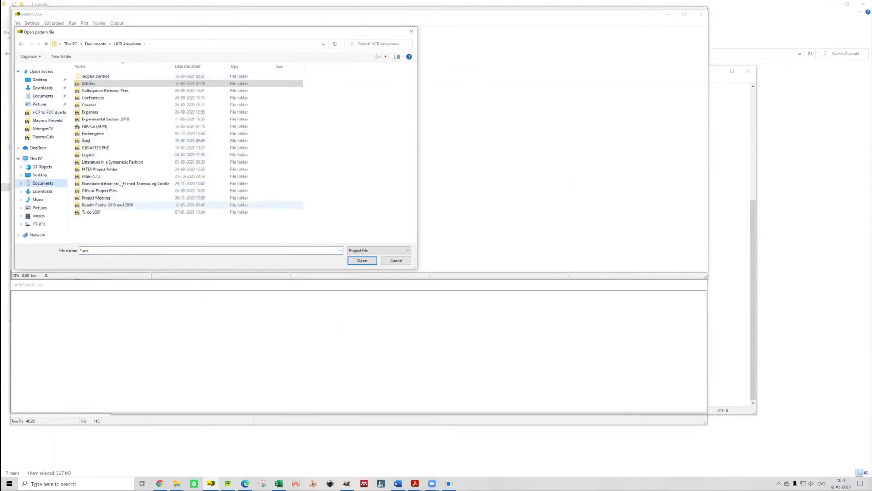
double_click(105, 83)
double_click(97, 177)
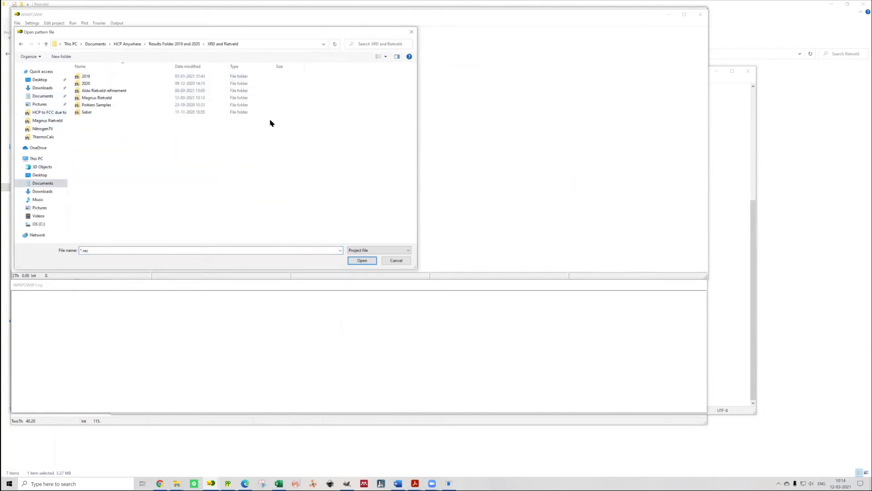
double_click(88, 76)
double_click(116, 76)
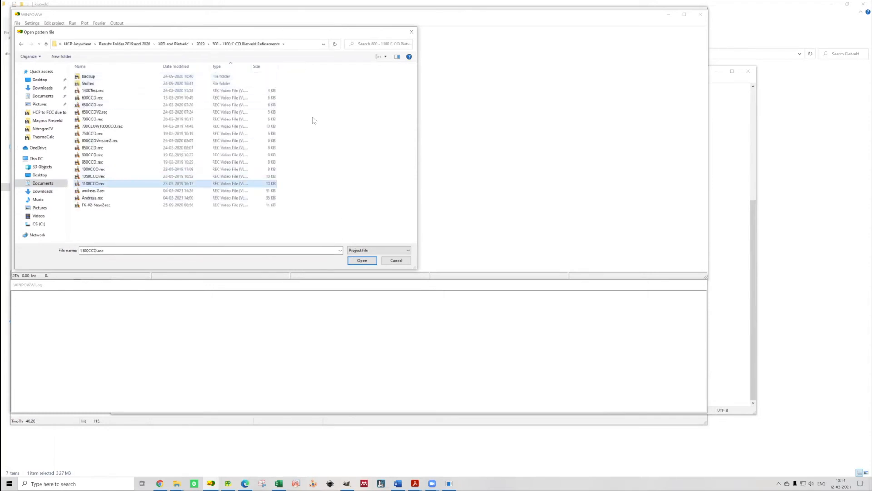
key(Return)
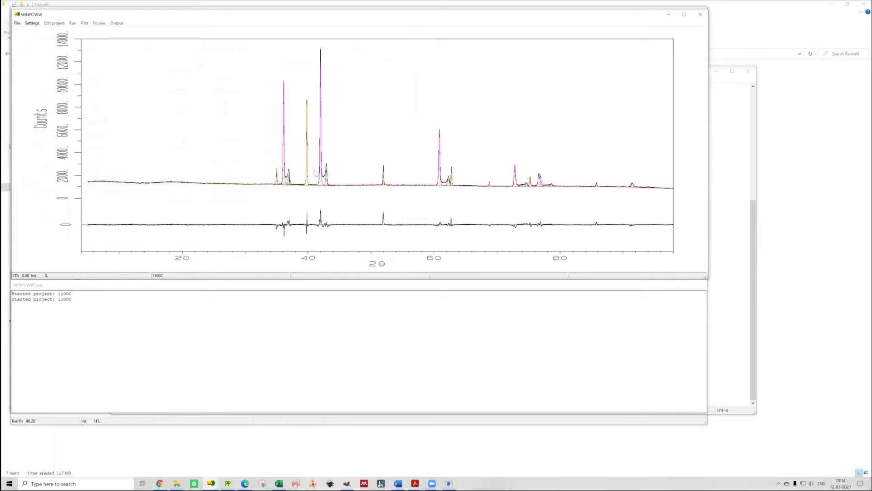
- Enlarge the 1100CCO pattern at about 34 to 45° 2θ and check which phase curves are plotted
mouse_move(272, 145)
mouse_down()
mouse_move(390, 237)
mouse_move(337, 234)
mouse_up()
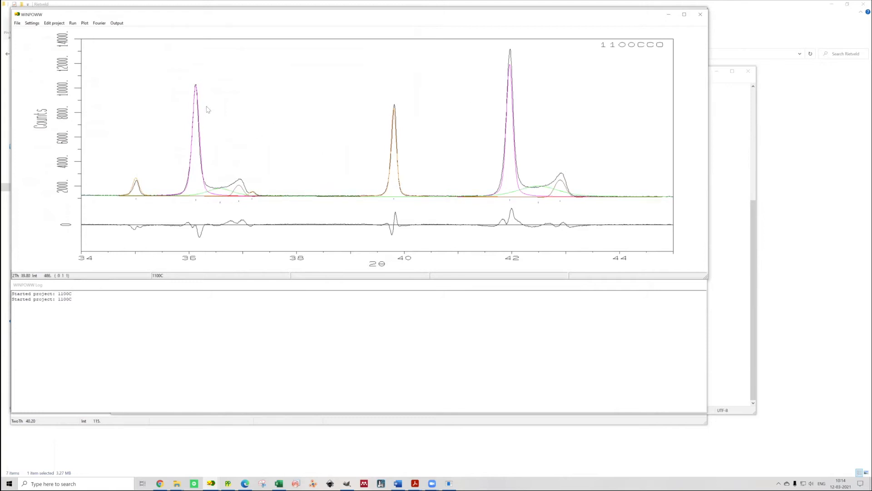
click(85, 23)
click(118, 37)
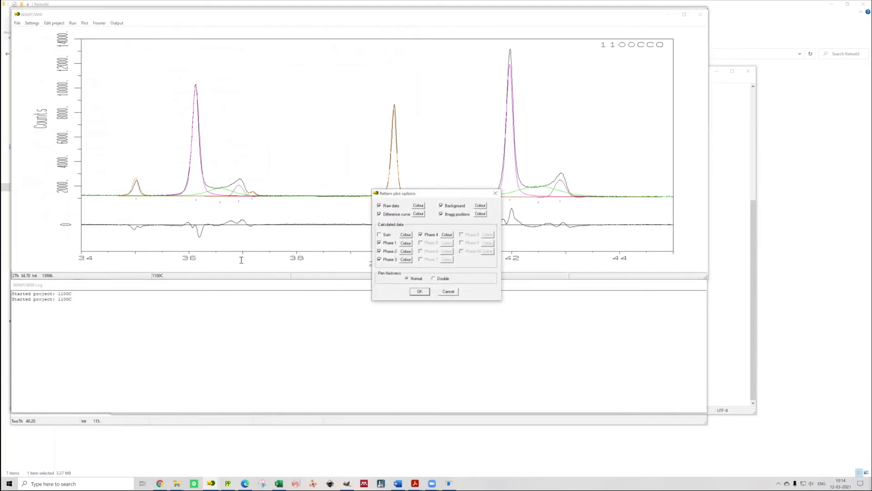
- Examine the weight percentages of the four phases in the quantitative analysis of the 1100CCO results table
scroll(184, 291, down, 1)
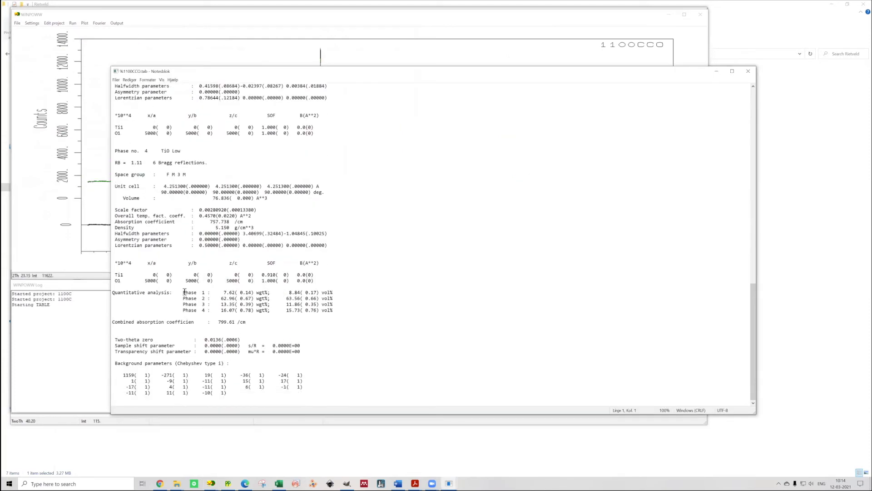
click(236, 293)
drag(183, 293, 235, 294)
click(256, 304)
drag(219, 298, 262, 299)
click(270, 298)
key(alt+Tab)
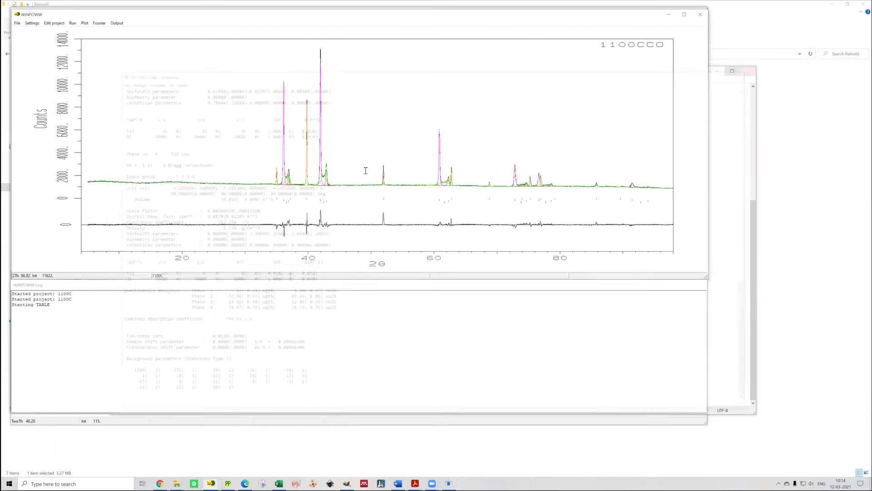
- Examine the overall temperature factors and their codewords for the Alpha-Ti and TiO High phases of 1100CCO
key(Down)
key(Down)
key(Down)
key(Down)
key(Down)
key(Up)
key(Return)
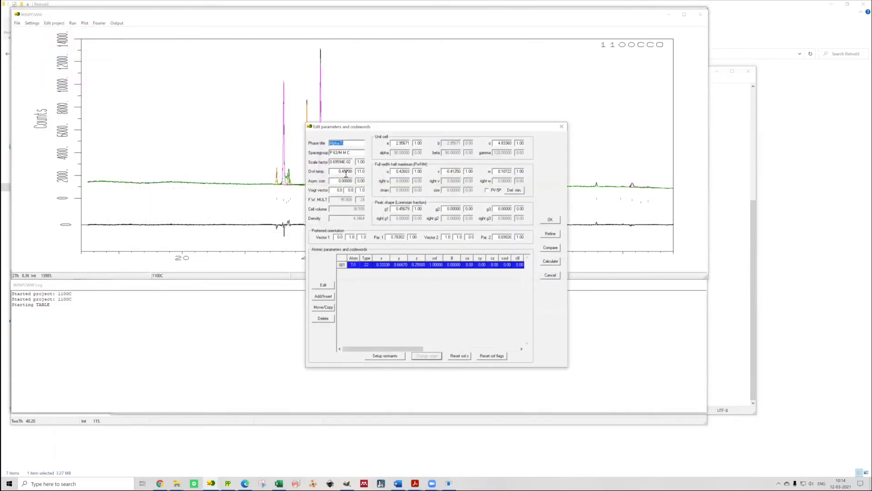
key(Tab)
key(Tab)
key(Tab)
key(Tab)
key(Tab)
click(350, 168)
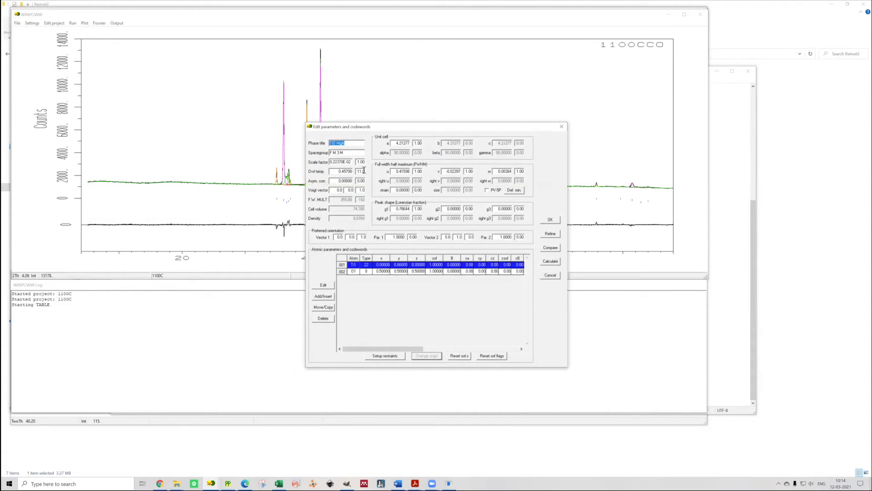
click(349, 171)
- Reopen the Phase 1 parameters of 1100CCO and examine the preferred orientation and overall temperature settings
click(54, 23)
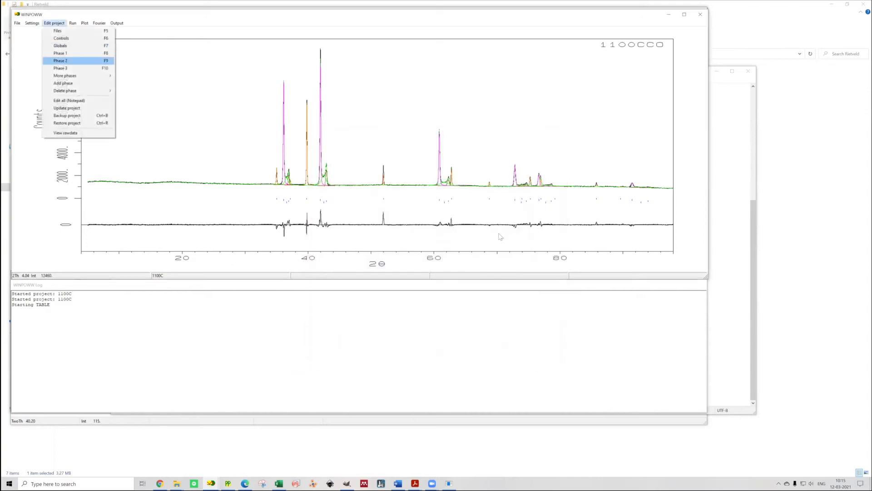
click(63, 53)
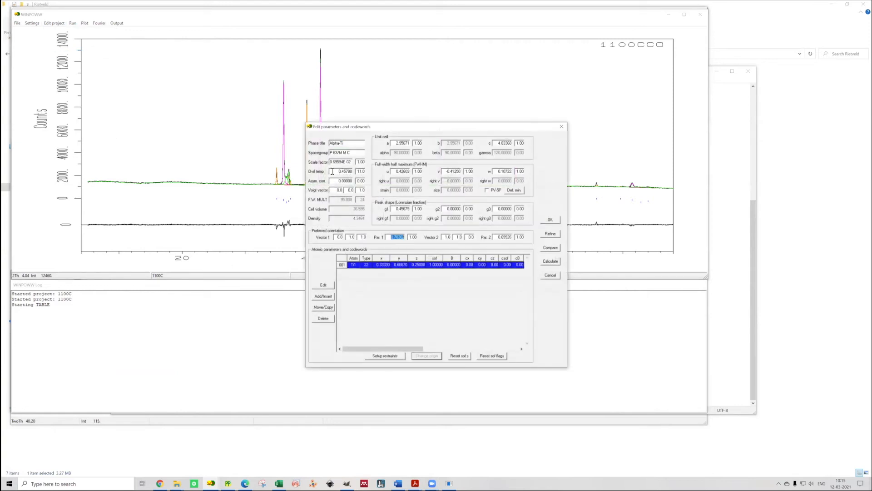
key(Tab)
key(Tab)
key(shift+Tab)
key(Tab)
key(Return)
key(alt+f)
key(Down)
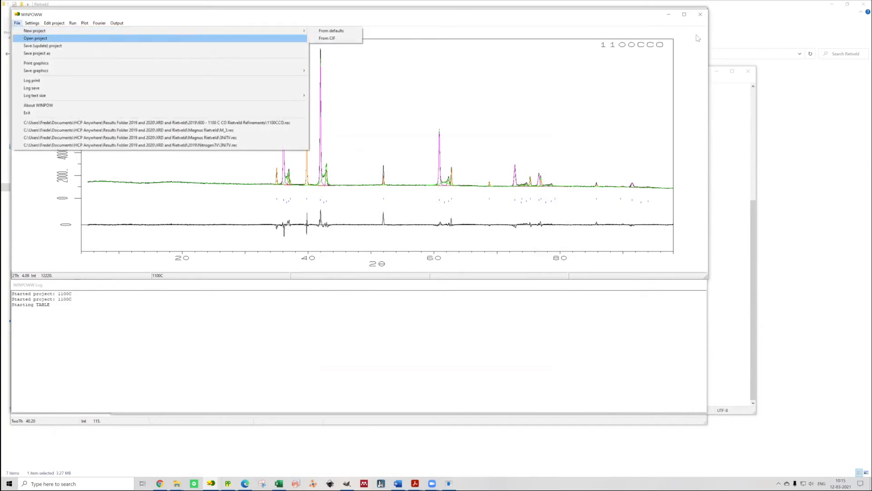
key(Return)
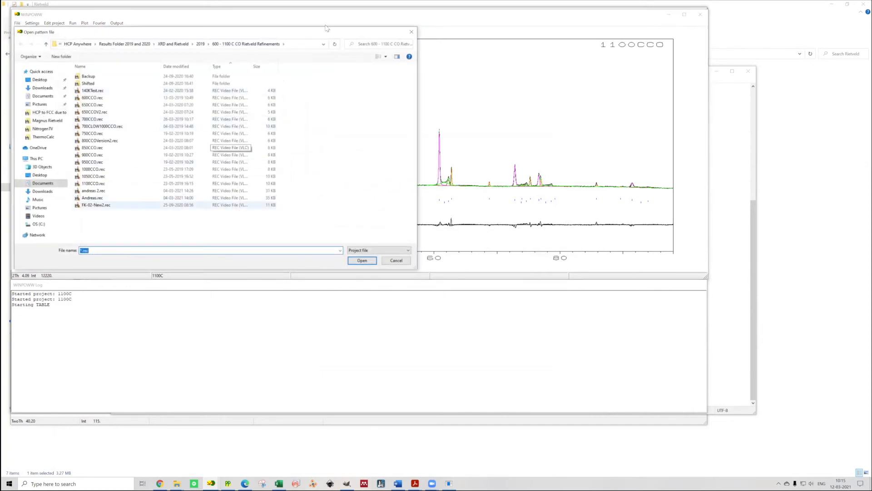
key(Escape)
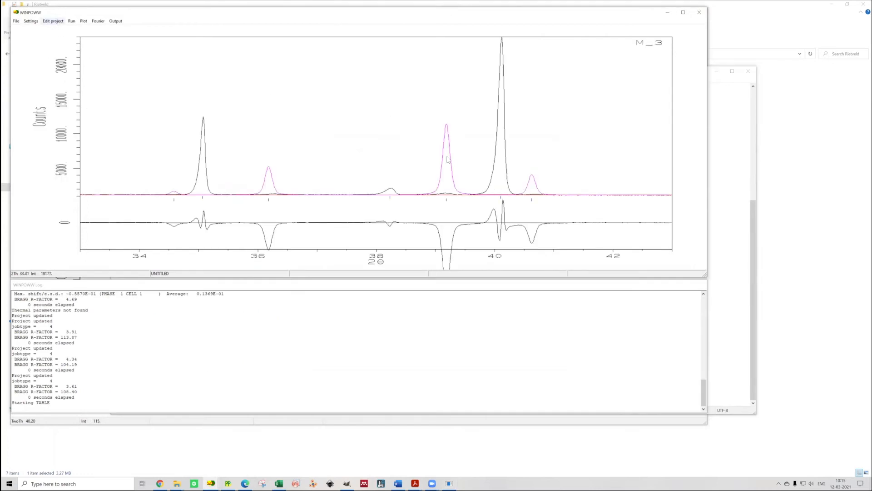
- Return to the M_3 project and examine the a and c unit cell parameters of its alpha-titanium Phase 1
key(alt+e)
key(Down)
key(Down)
key(Return)
click(406, 143)
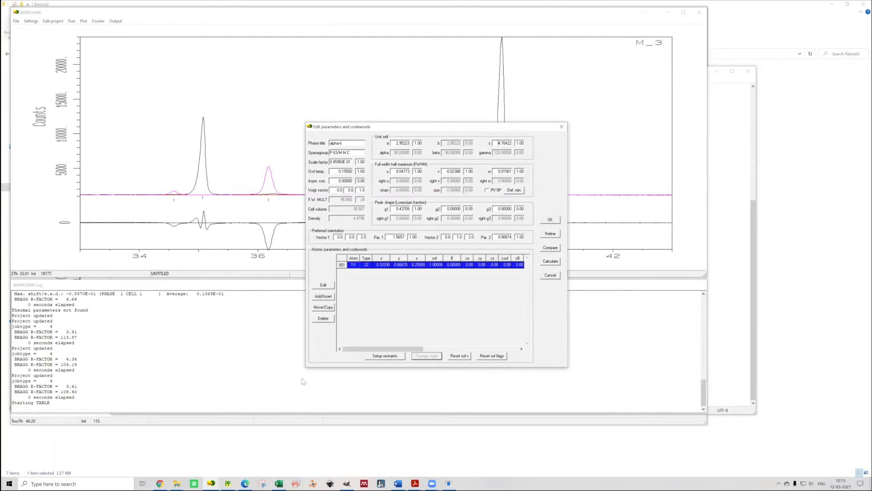
key(shift+End)
click(412, 144)
key(shift+Home)
click(392, 292)
key(Return)
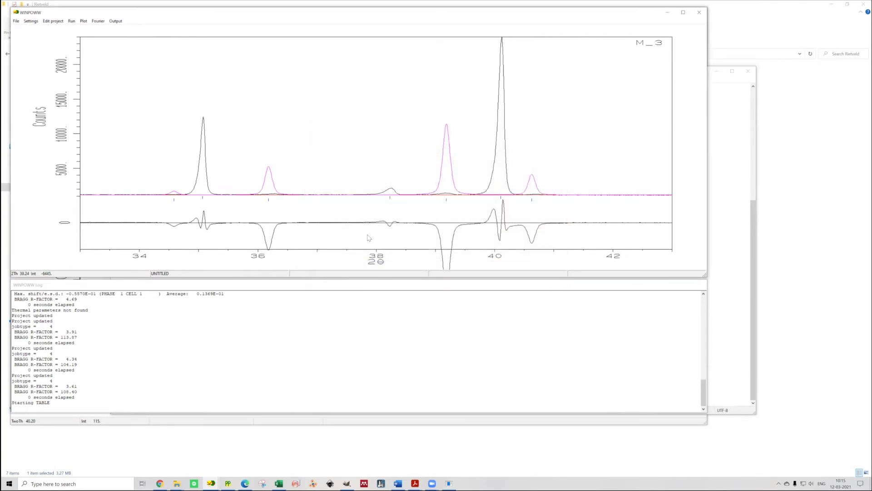
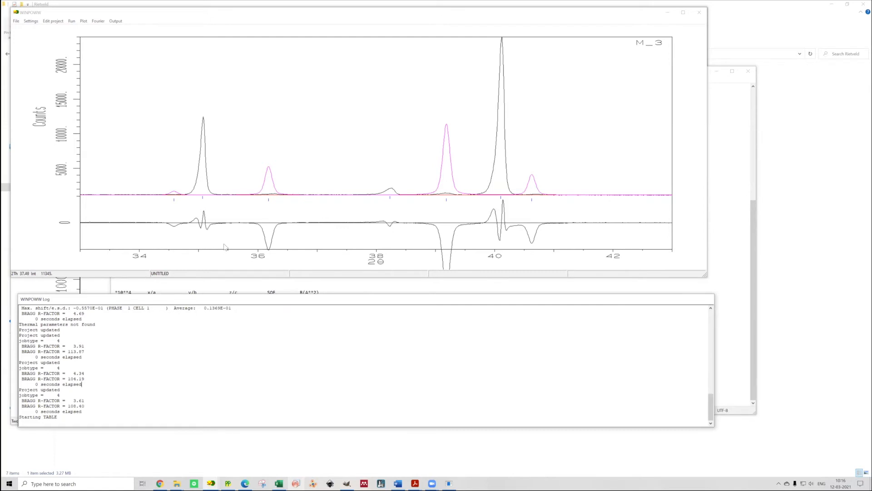
- Examine the fit between the measured and calculated M_3 peaks, particularly around 35° and 40° 2θ
right_click(342, 84)
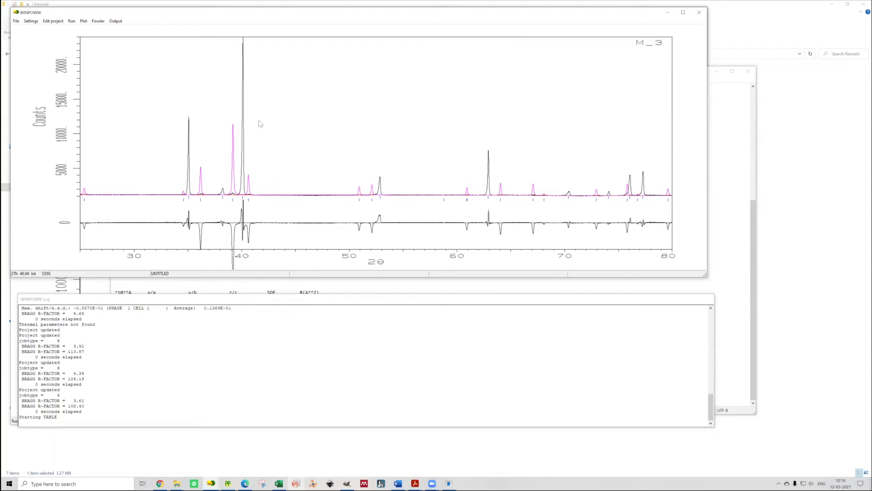
drag(173, 99, 222, 248)
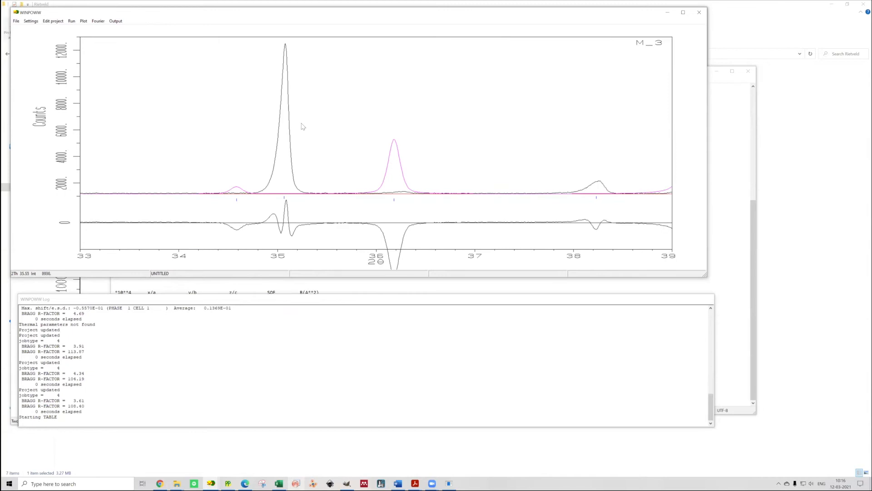
right_click(307, 121)
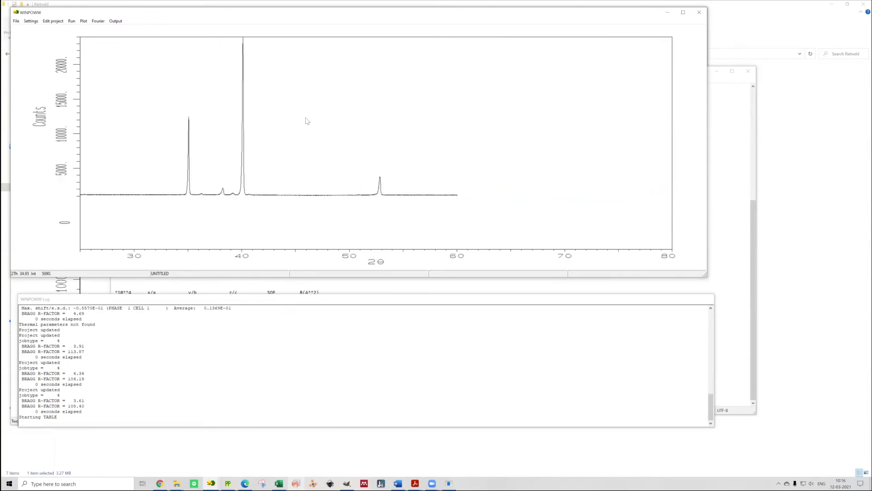
mouse_move(238, 68)
mouse_down()
mouse_move(255, 224)
mouse_move(248, 249)
mouse_up()
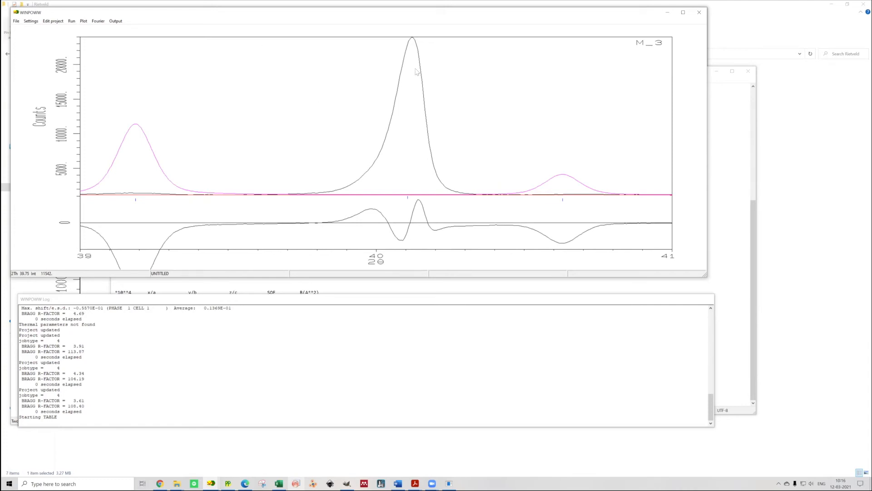
right_click(446, 139)
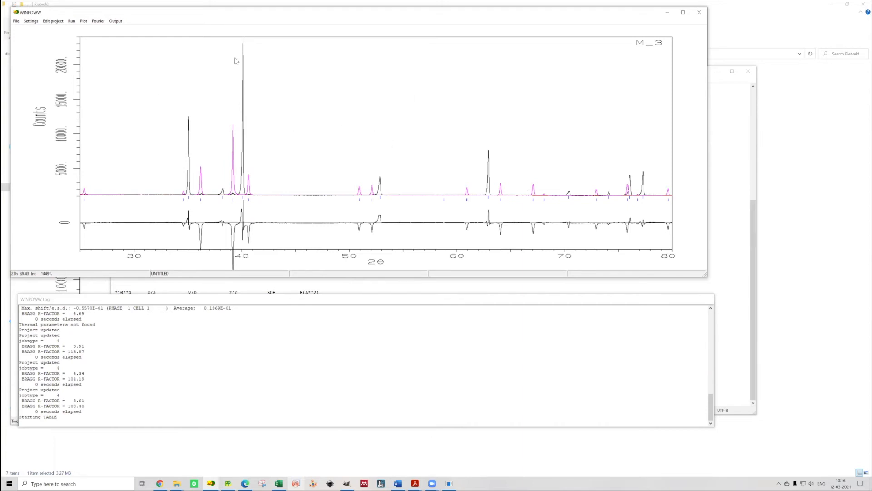
- Close the M_3 results table and save the updated M_3 project
click(748, 71)
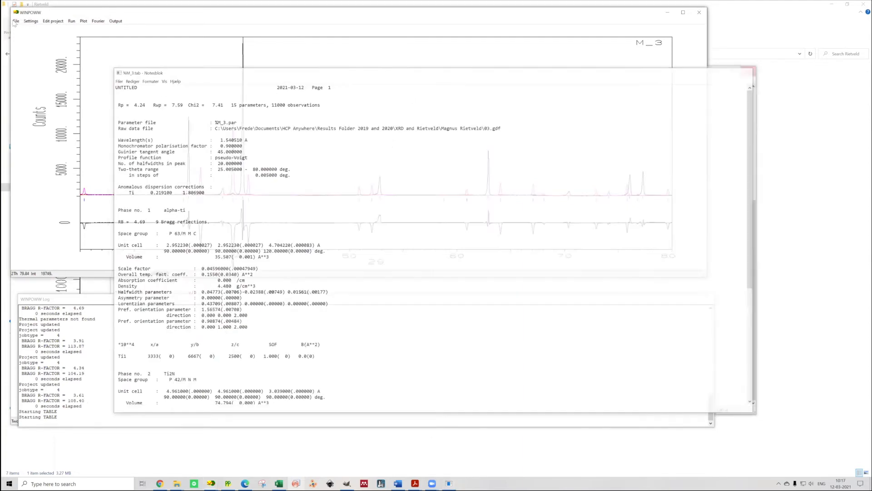
click(16, 21)
click(42, 44)
click(16, 20)
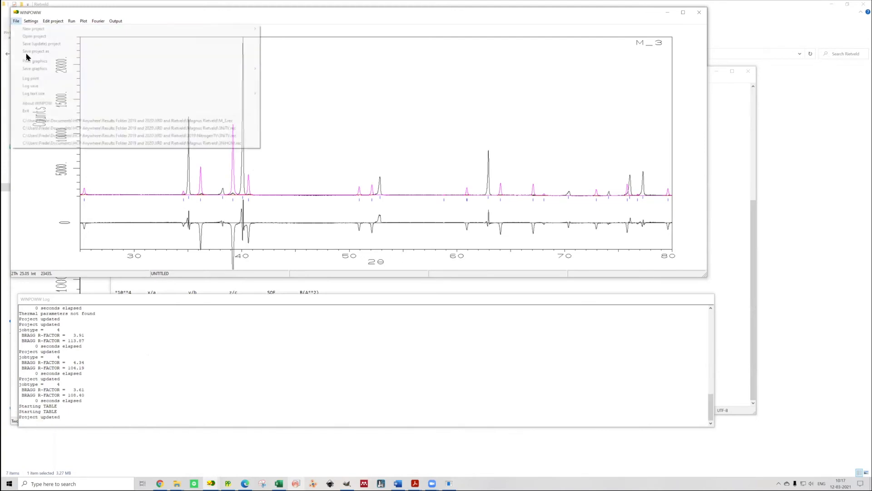
key(Down)
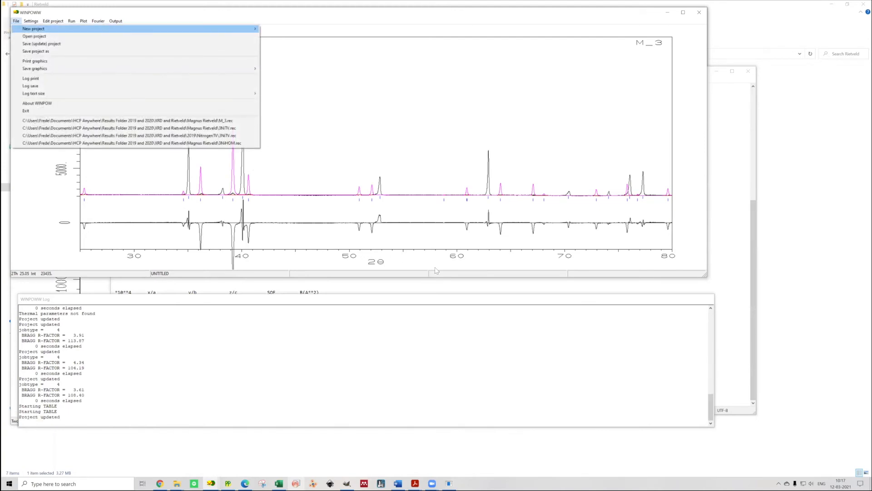
key(Down)
key(Down)
key(Down)
key(Return)
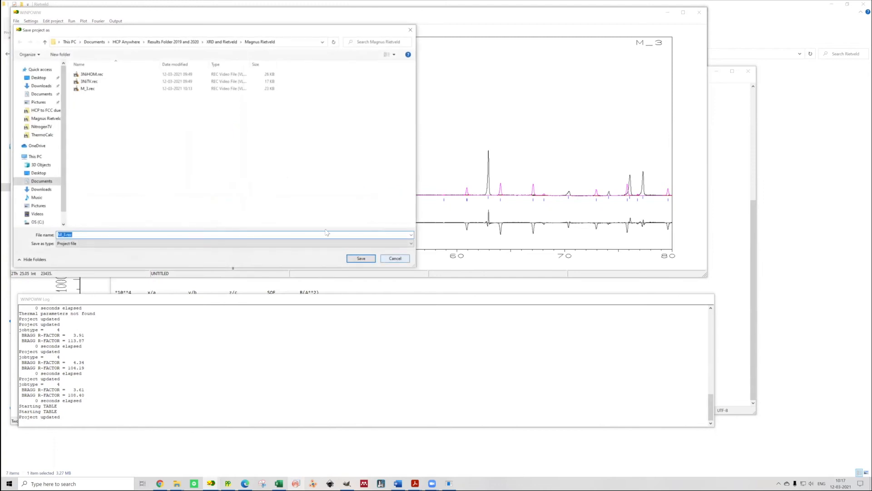
key(Left)
key(Right)
key(Right)
key(Right)
key(BackSpace)
text(2)
click(361, 259)
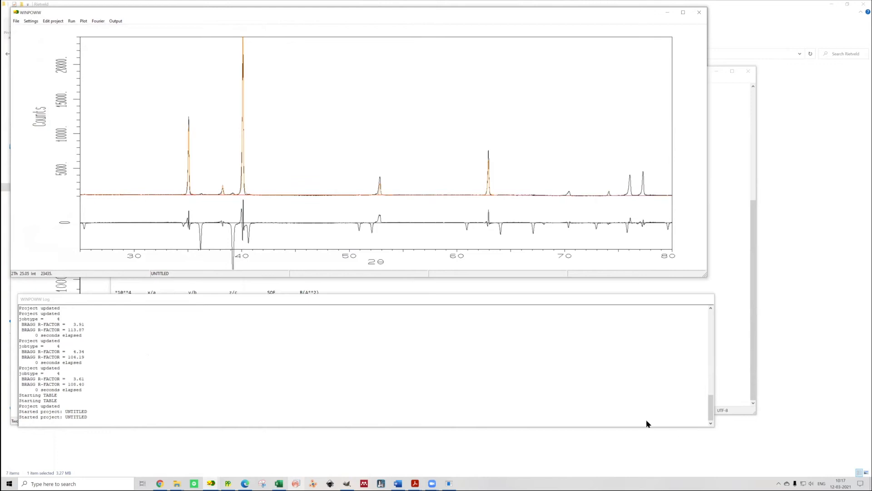
- Change the input raw data file of project M_2 to 02.gdf and calculate the pattern
click(53, 21)
click(50, 28)
click(514, 222)
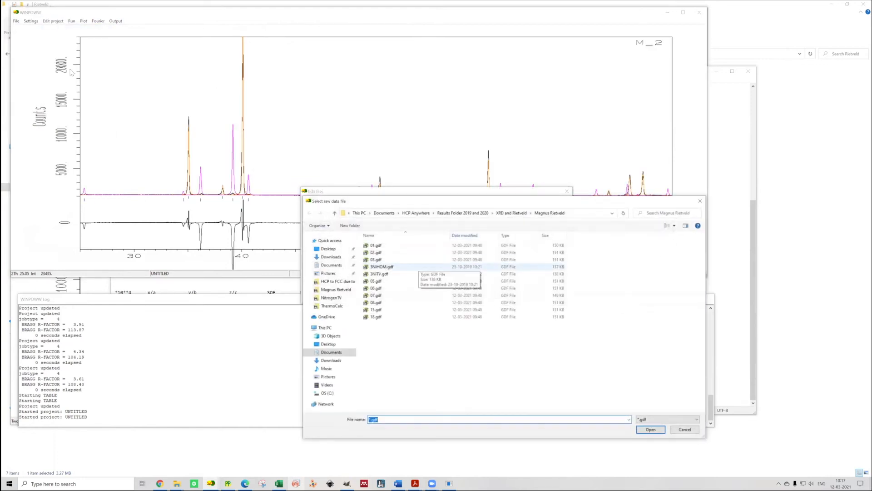
click(376, 252)
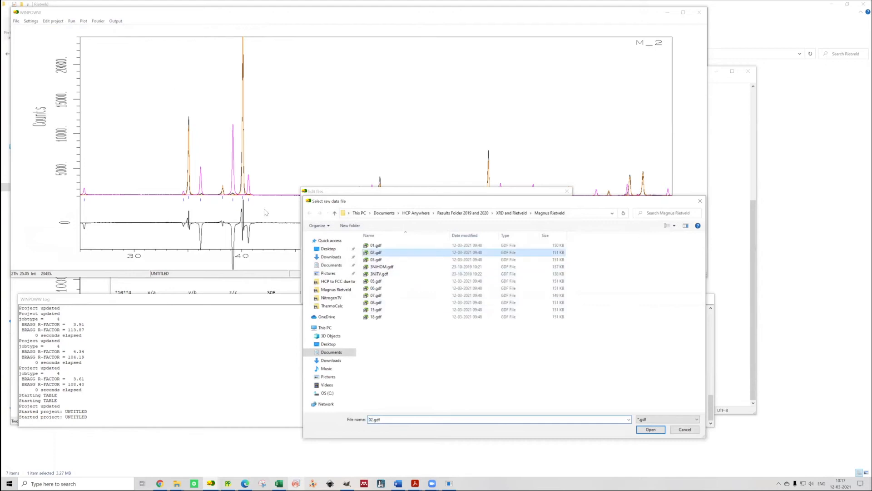
key(Return)
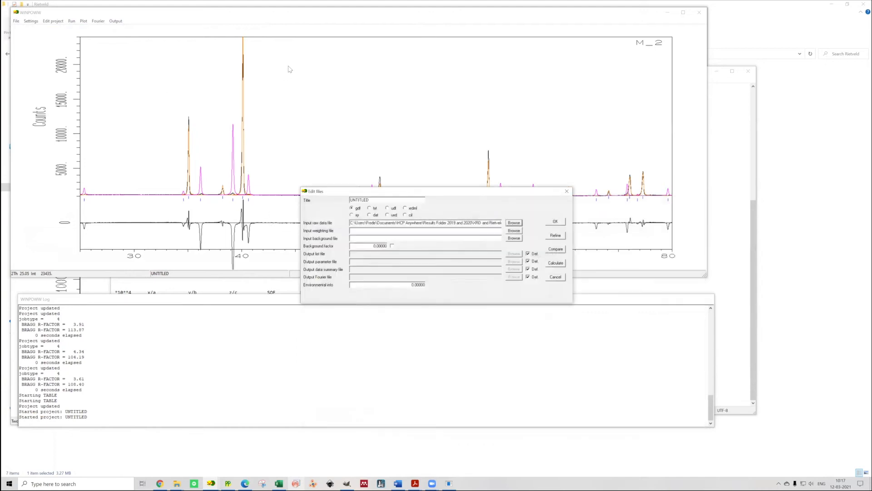
key(Return)
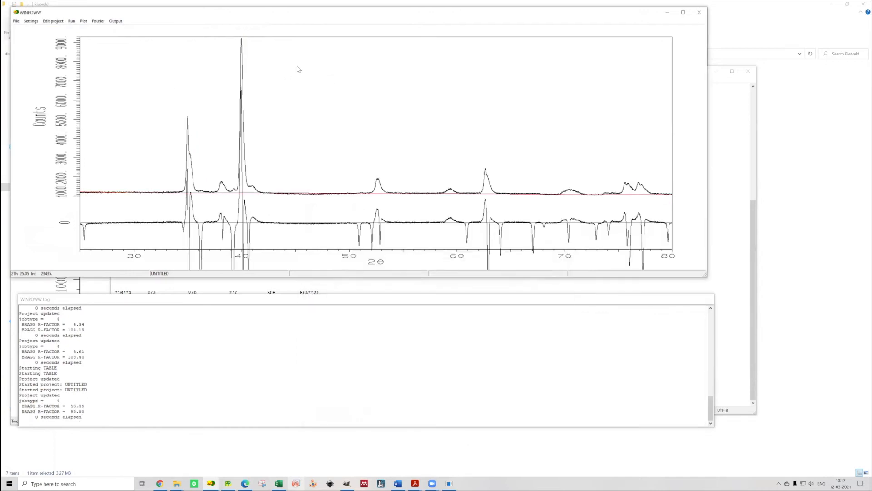
- Add TiN as Phase 3 of M_2 with space group F M 3 M and a = 4.23900, and calculate the pattern
click(54, 21)
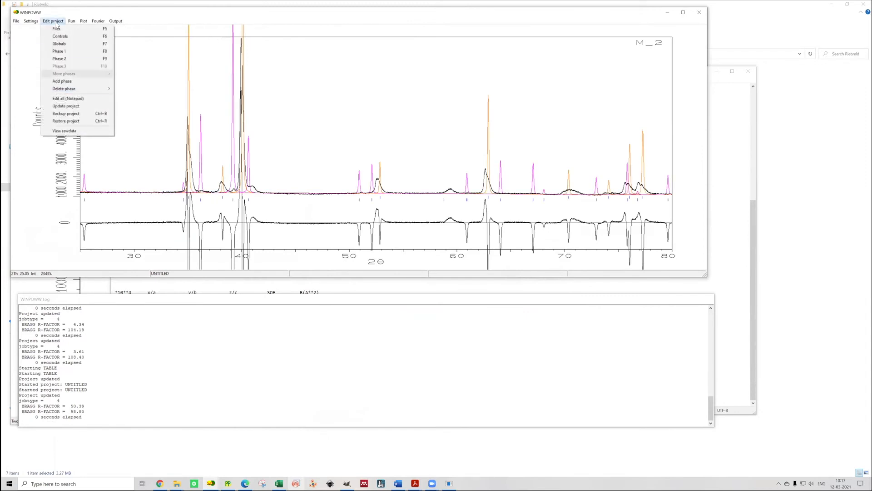
click(73, 59)
drag(170, 85, 281, 234)
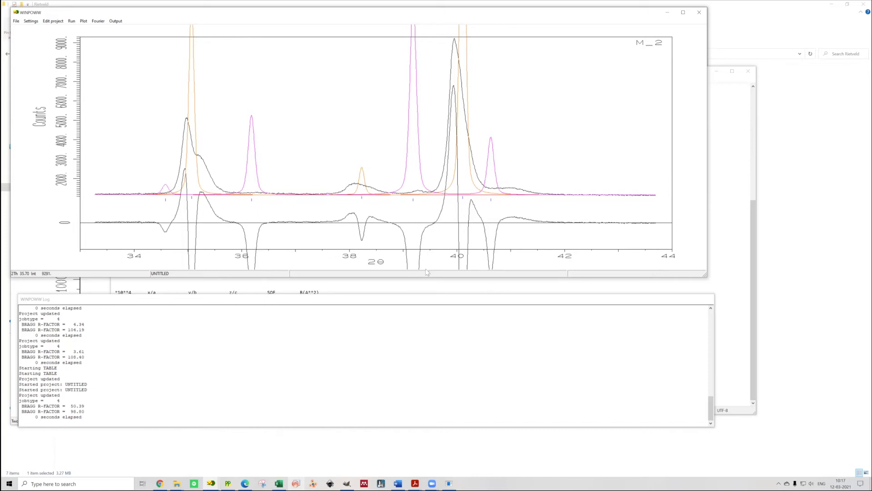
text(TiN)
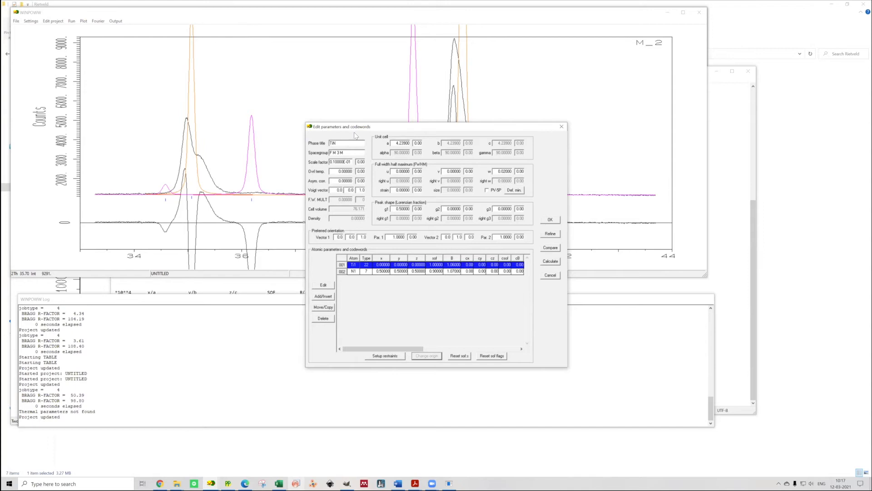
key(Return)
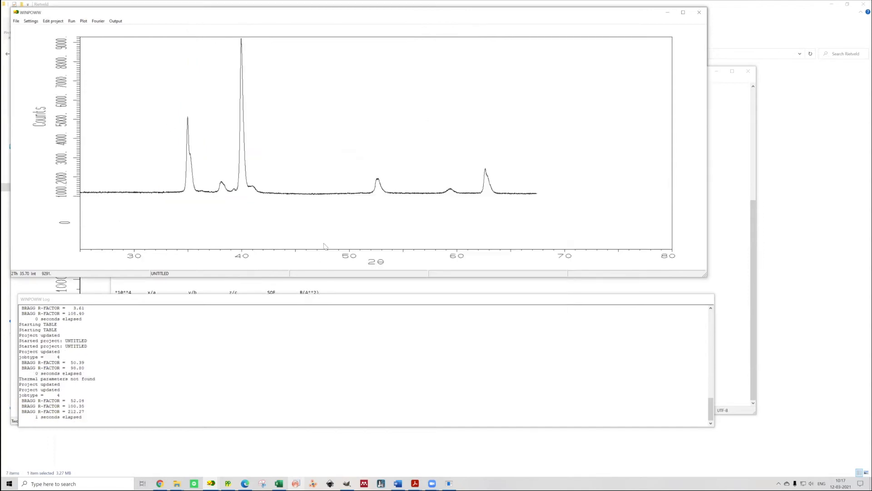
- Hide the calculated Phase 1 and Phase 2 curves in the pattern plot, keeping Phase 3 displayed
mouse_move(168, 109)
mouse_down()
mouse_move(215, 174)
mouse_move(318, 213)
mouse_up()
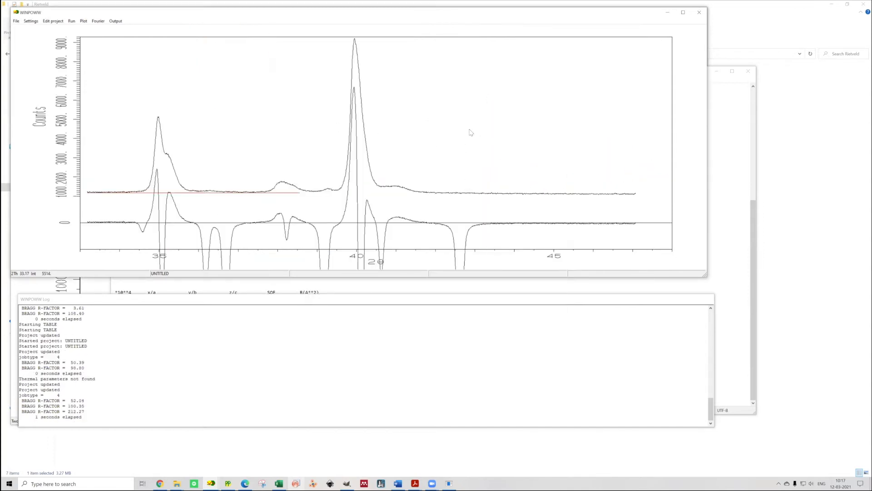
click(72, 21)
mouse_move(83, 21)
click(100, 35)
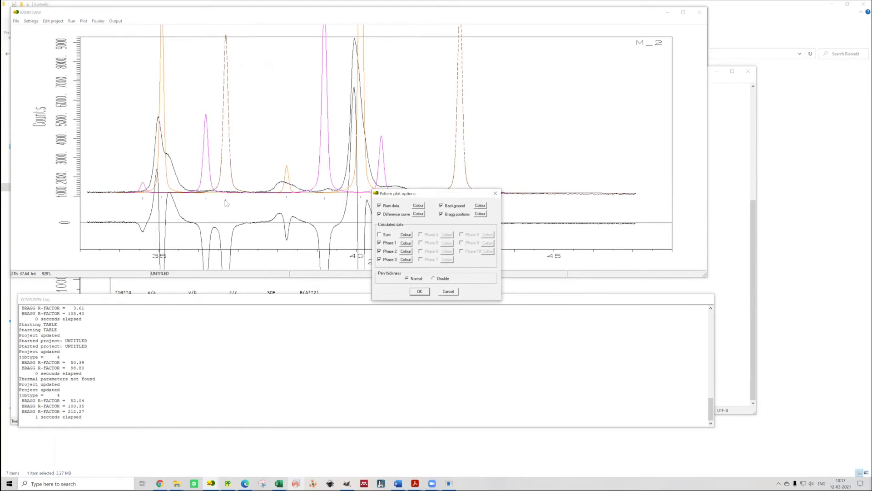
key(Return)
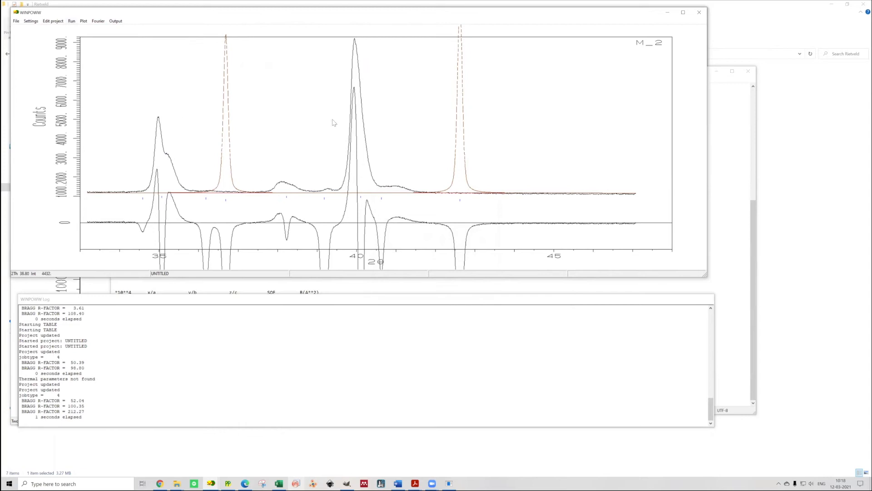
- Set the a cell parameter of the TiN phase to 4.13900 and recalculate the M_2 pattern
right_click(242, 184)
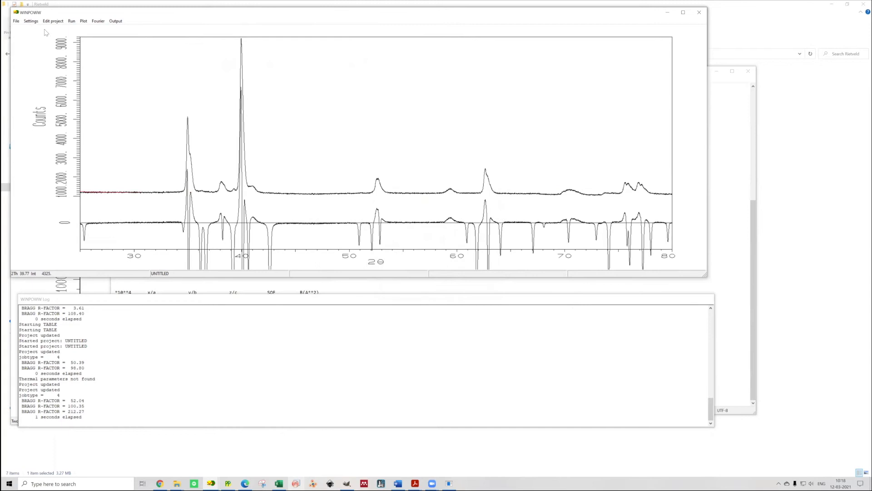
drag(180, 110, 292, 238)
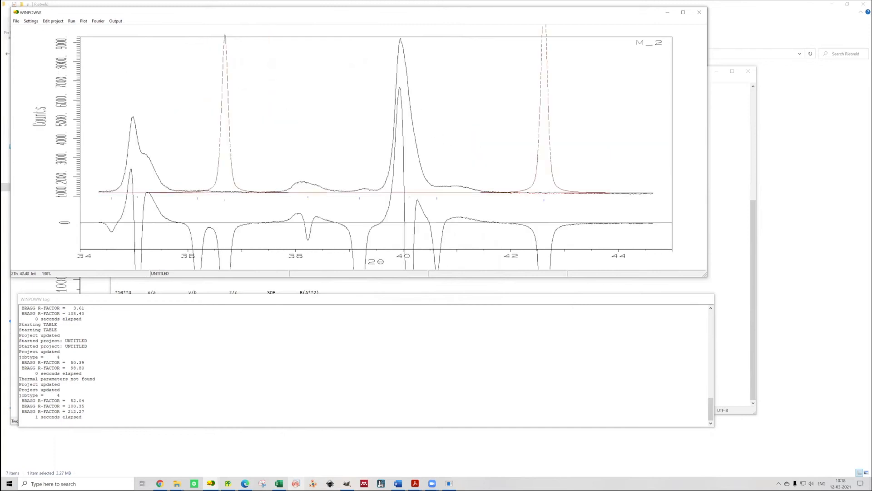
click(53, 21)
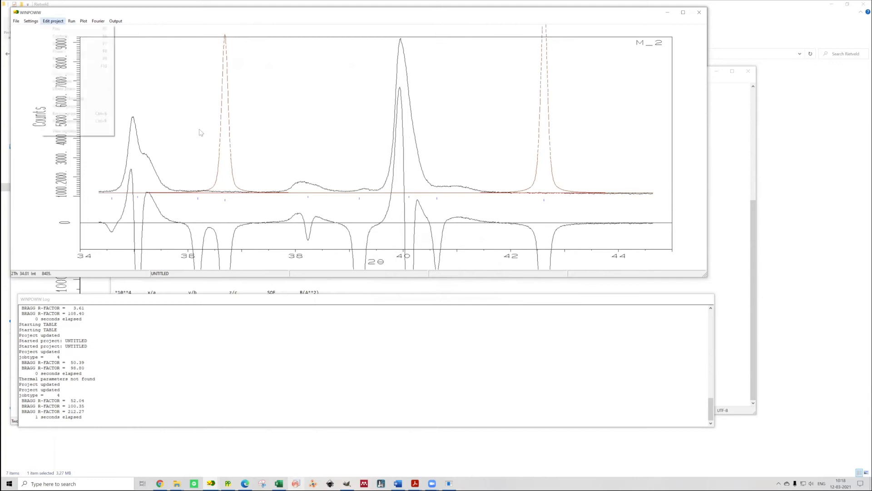
key(Down)
key(Down)
key(Return)
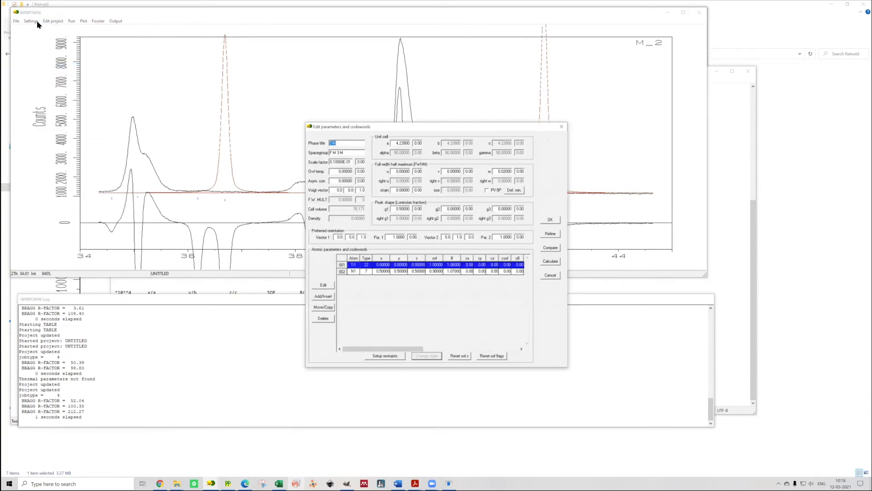
key(Return)
- Set the TiN phase's a cell parameter to 4.33900, recalculate, and compare its peaks between 34° and 44° 2θ
click(53, 21)
key(Return)
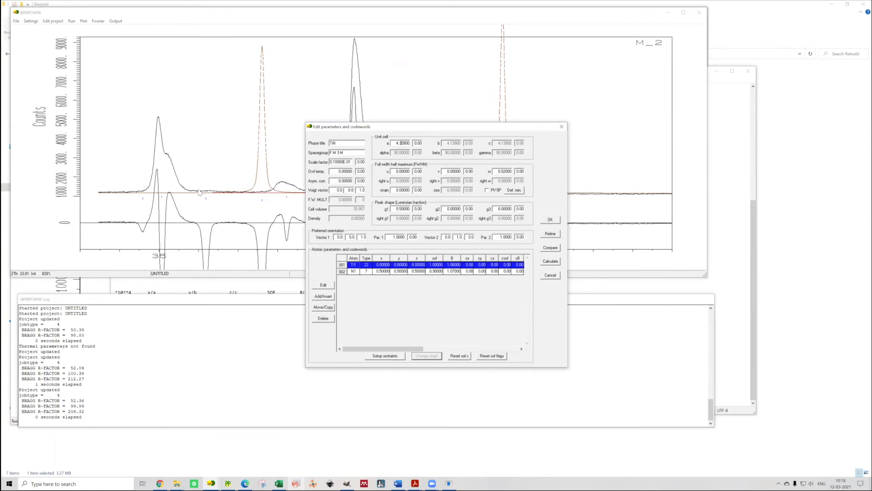
key(Return)
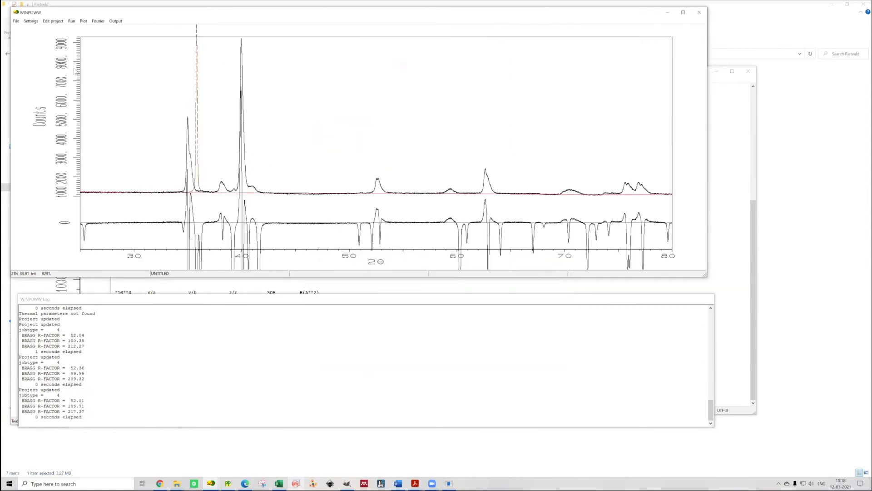
drag(180, 114, 287, 243)
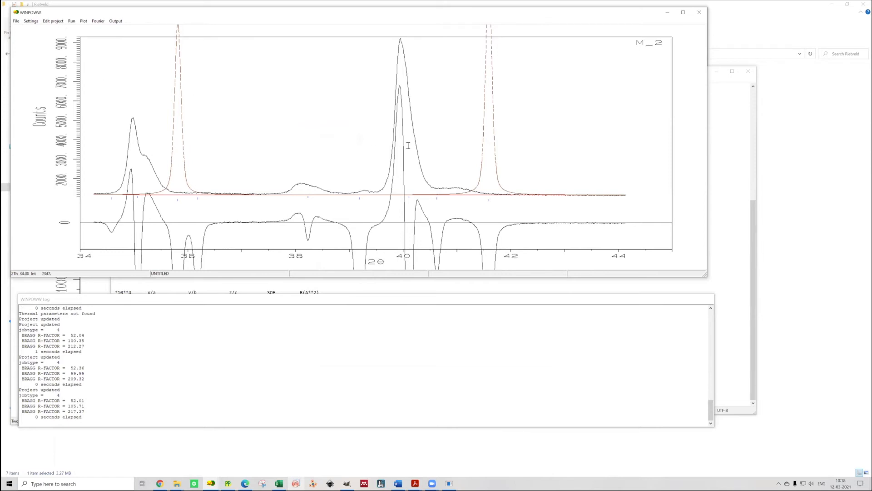
- Return the TiN cell parameter a to 4.23900, recalculate, and delete Phase 3 from the M_2 project
key(alt+e)
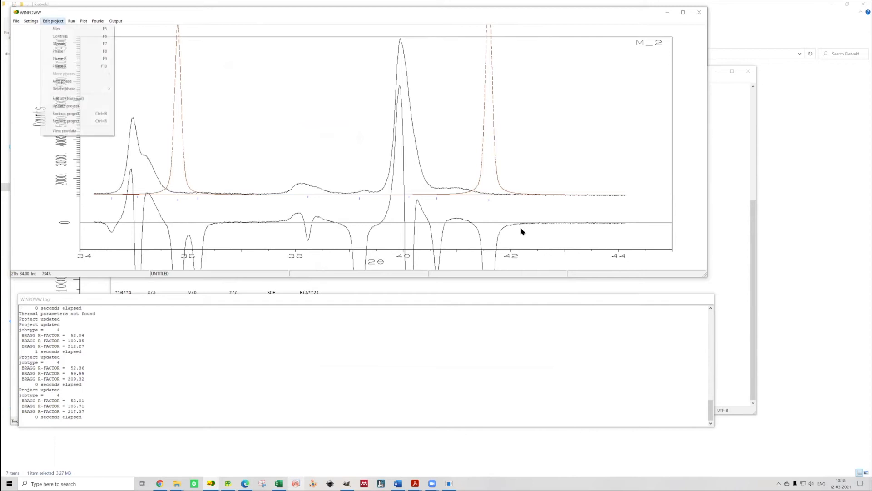
key(Escape)
key(Escape)
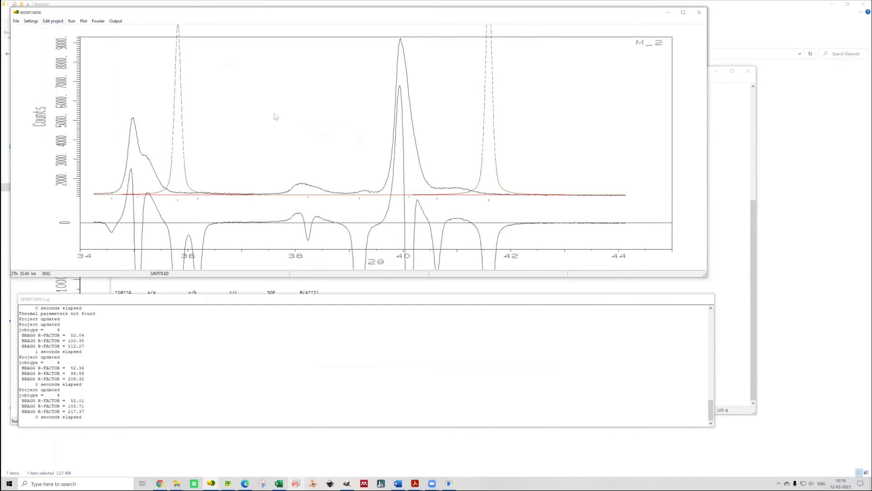
click(54, 21)
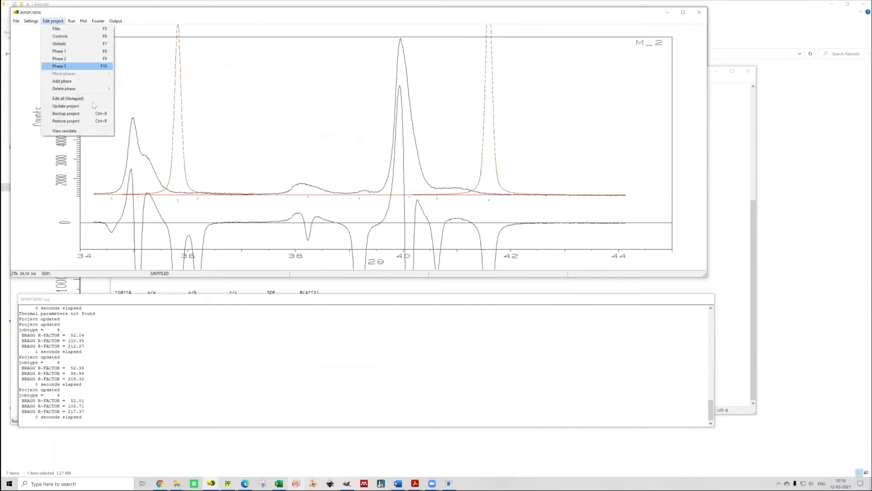
click(86, 66)
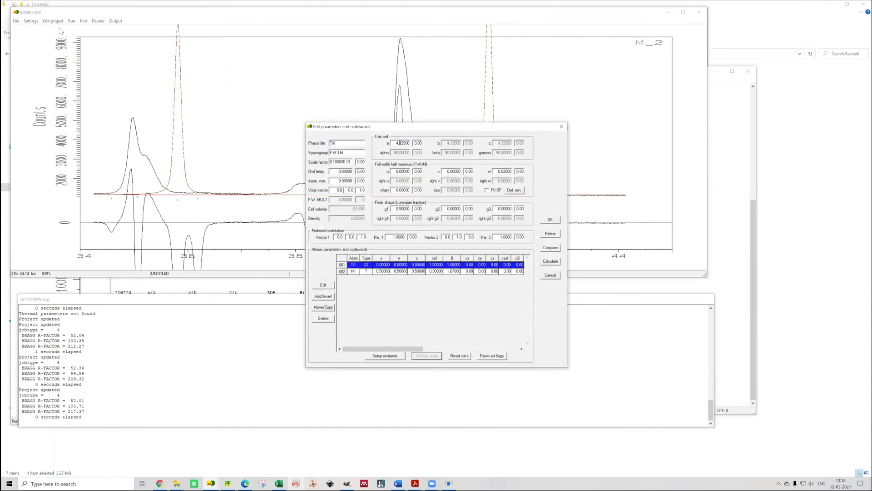
click(549, 250)
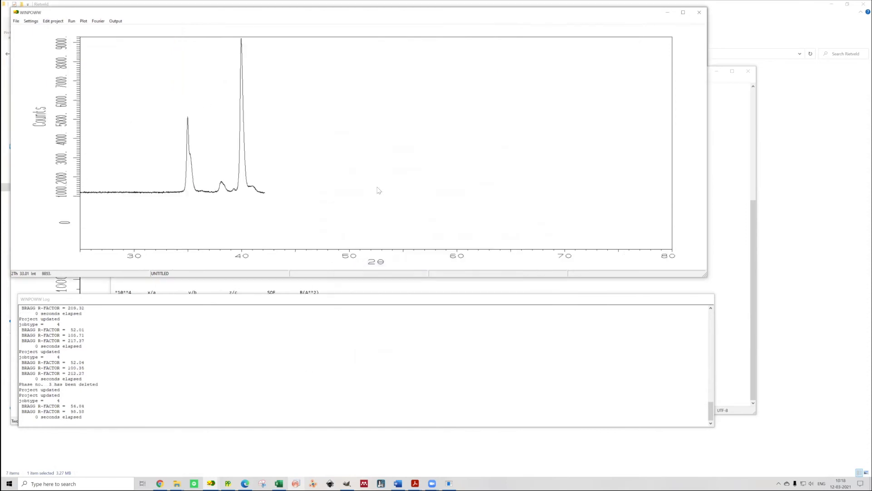
- Add TiH2.cif to the M_2 project as a new phase titled TiH2 and calculate the pattern
drag(283, 265, 282, 262)
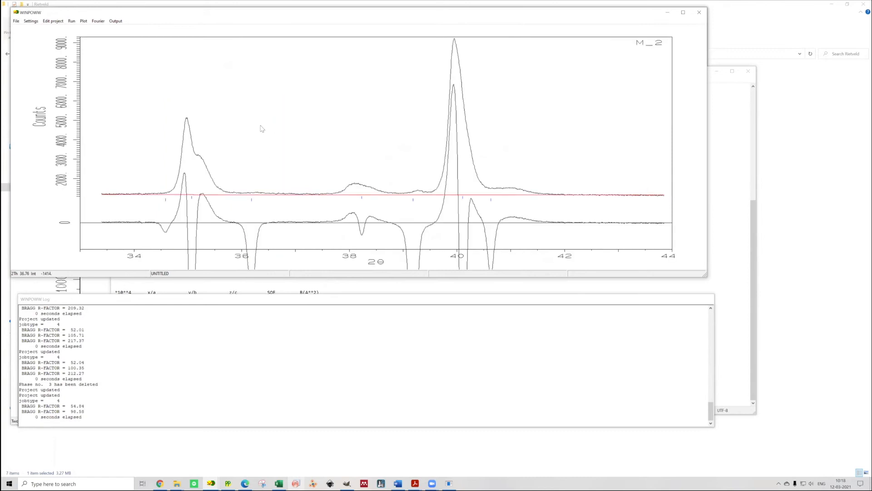
click(53, 22)
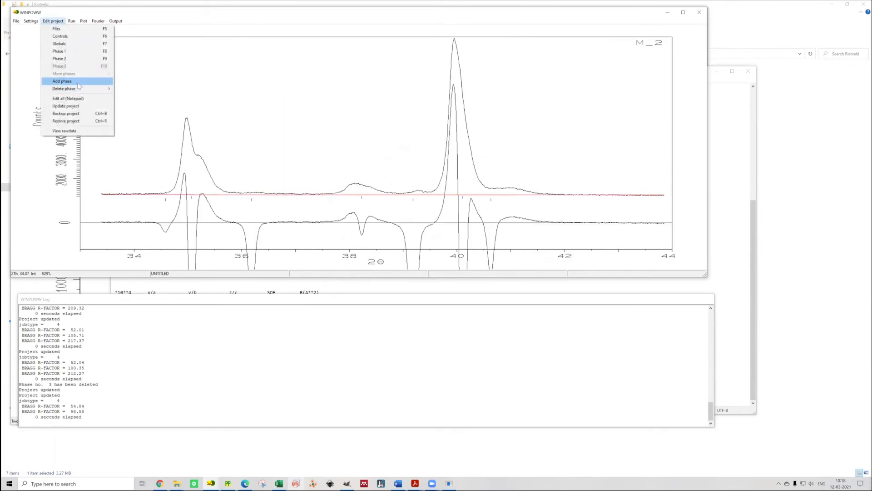
click(78, 82)
click(470, 256)
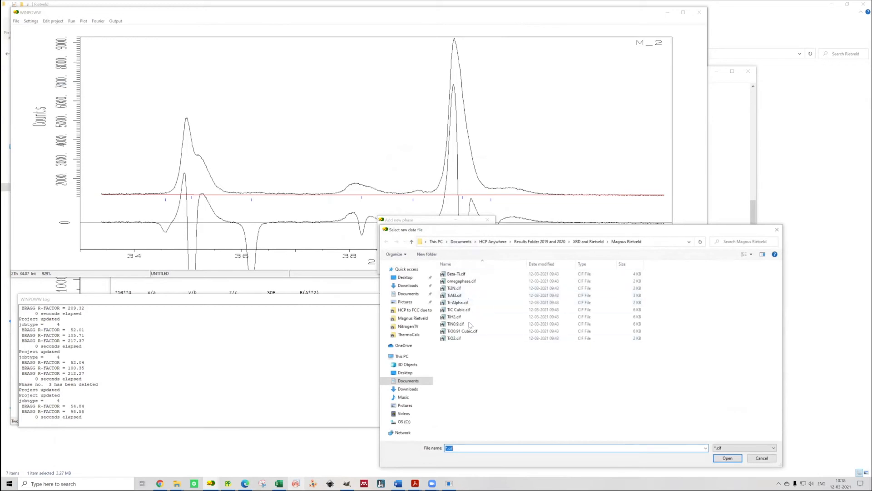
click(454, 317)
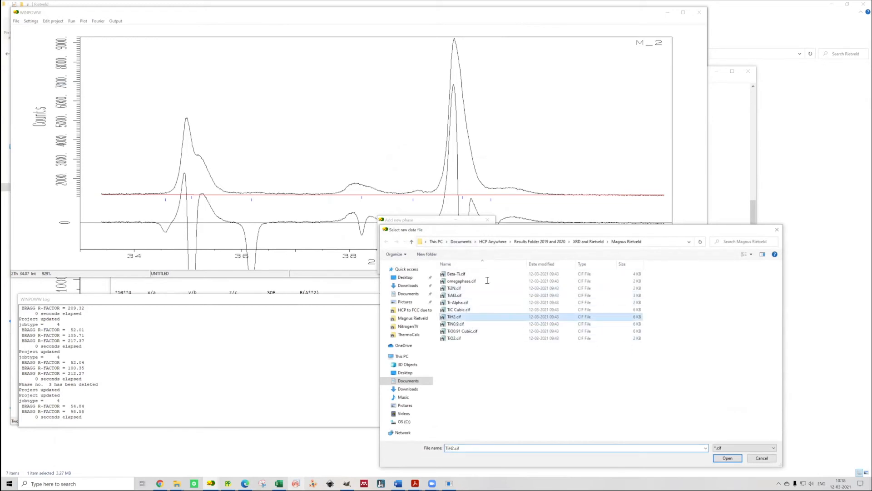
click(420, 268)
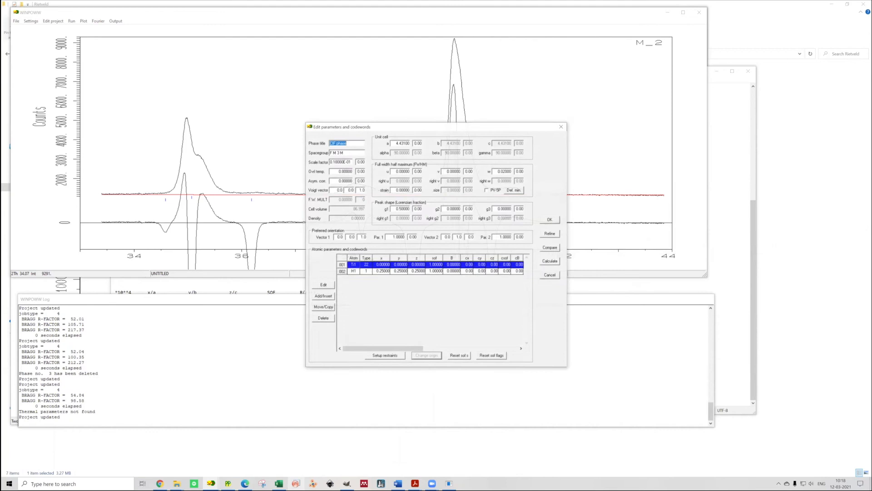
text(TiH2)
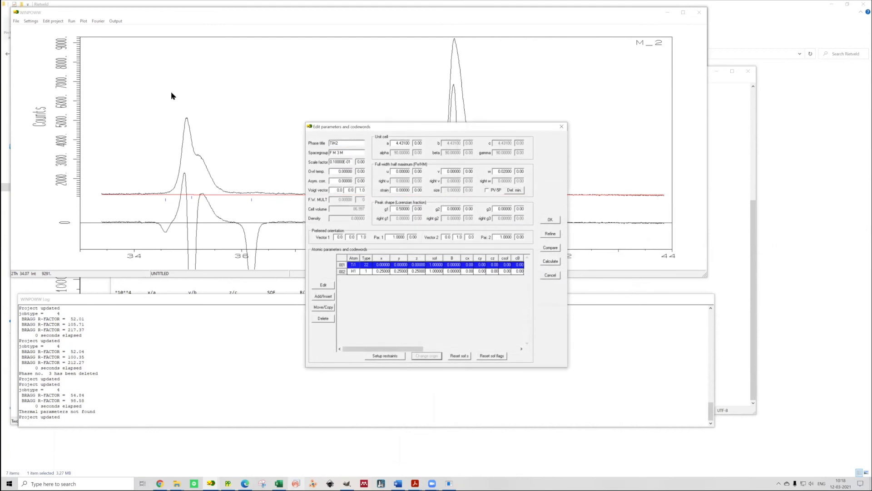
key(Return)
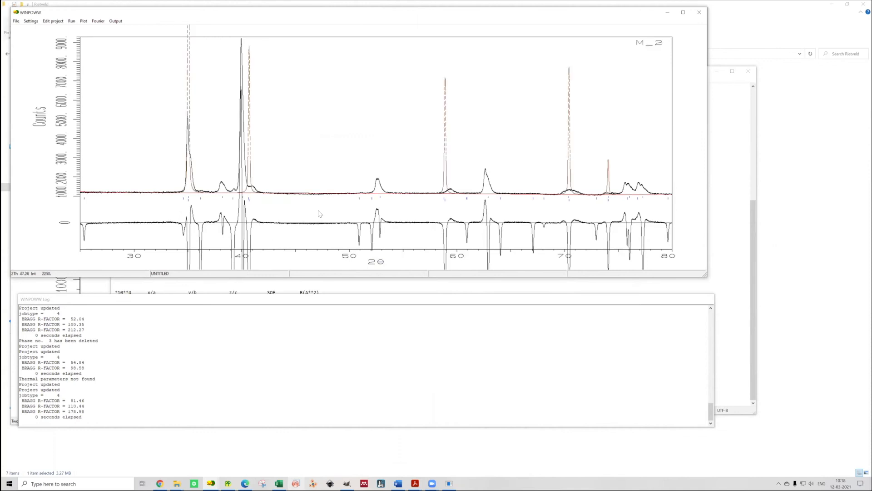
- Compare the calculated TiH2 peaks with the measured pattern between 34° and 44° 2θ
drag(169, 95, 277, 243)
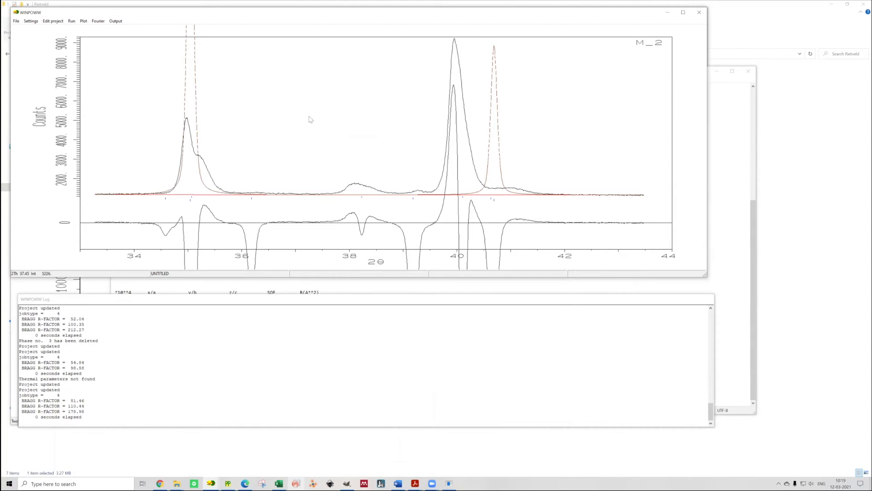
right_click(264, 218)
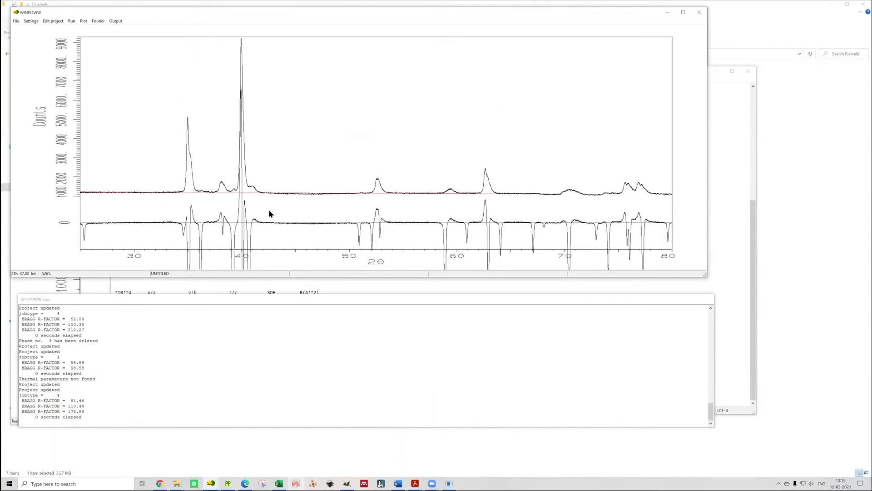
drag(173, 111, 463, 225)
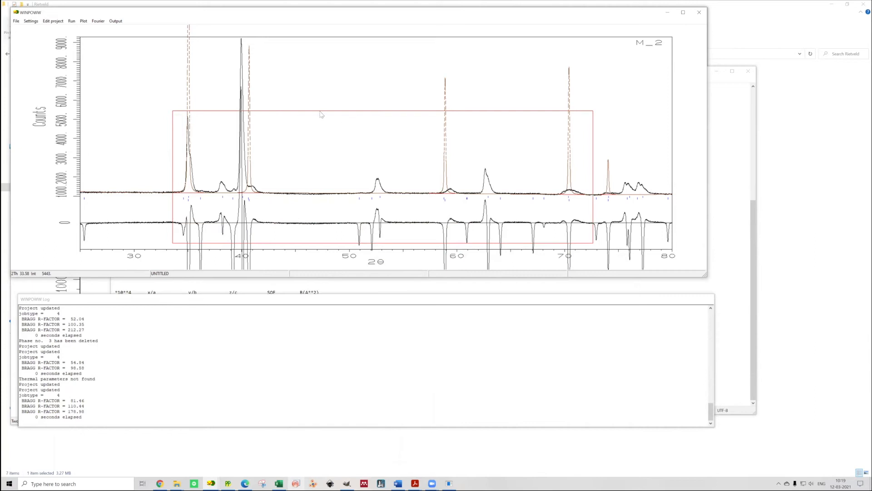
- Display the calculated Phase 1 and Phase 2 curves alongside Phase 3 in the pattern plot
drag(173, 111, 593, 243)
click(84, 21)
click(100, 37)
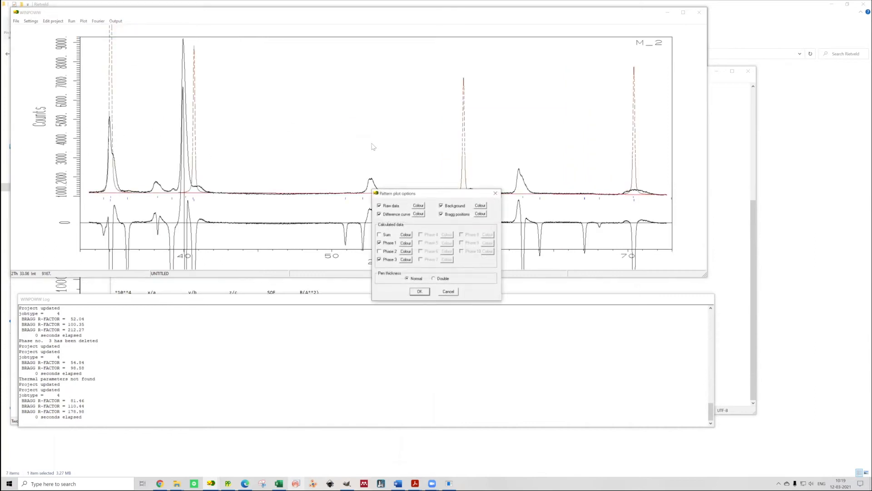
click(420, 291)
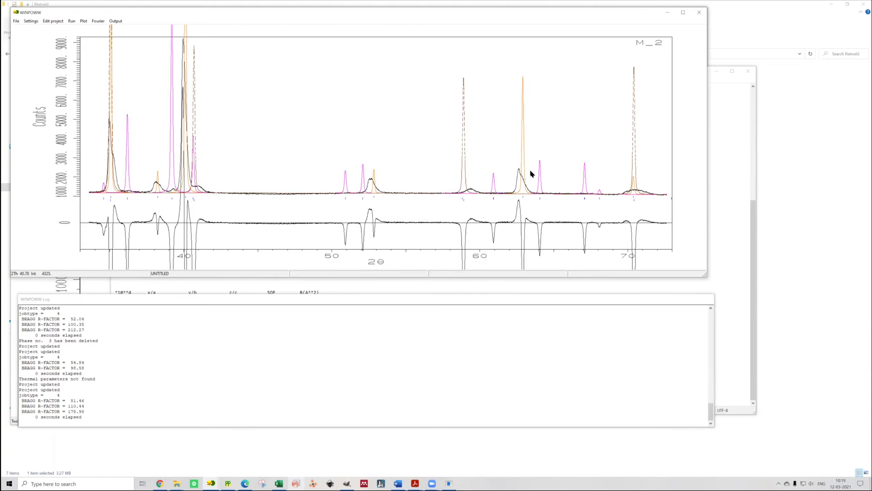
- Examine how the three calculated phases match the measured peaks between 34° and 44° 2θ, especially between 37° and 40°
drag(84, 117, 239, 223)
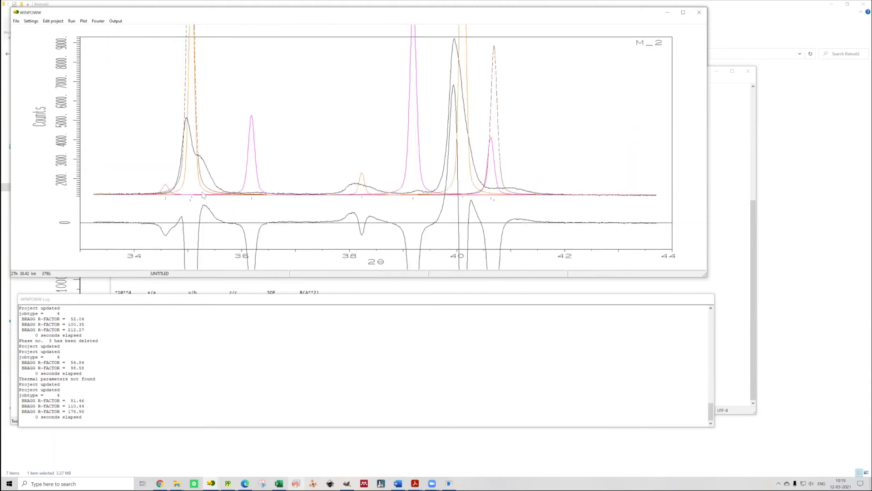
drag(341, 138, 440, 208)
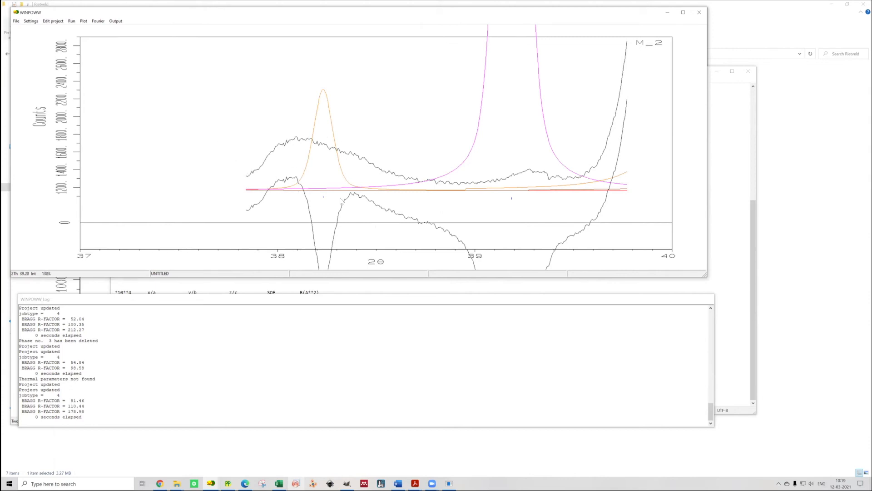
right_click(241, 193)
drag(210, 164, 231, 206)
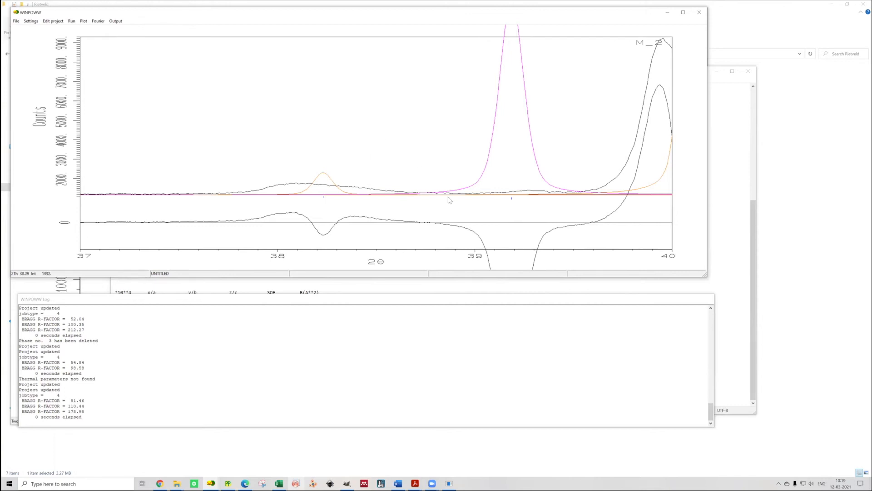
right_click(168, 107)
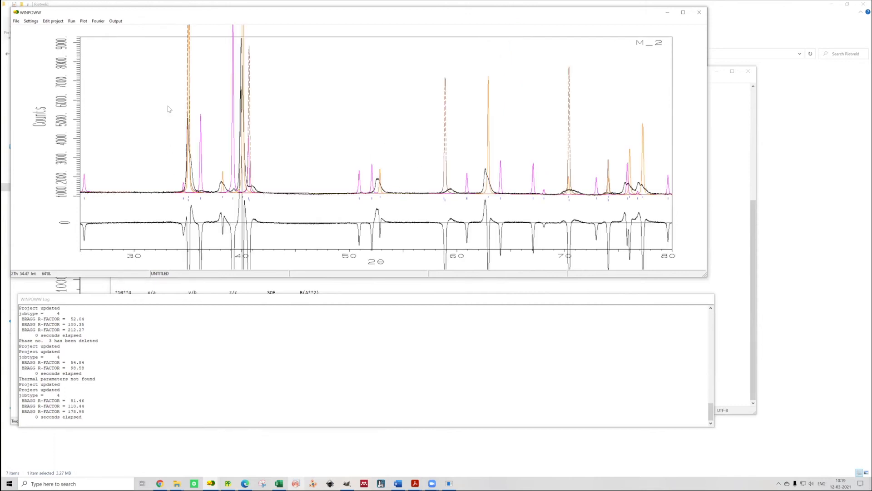
- Compare the measured peaks near 52.6°, 35° and 40° 2θ with the curves of all three calculated phases
drag(340, 129, 409, 131)
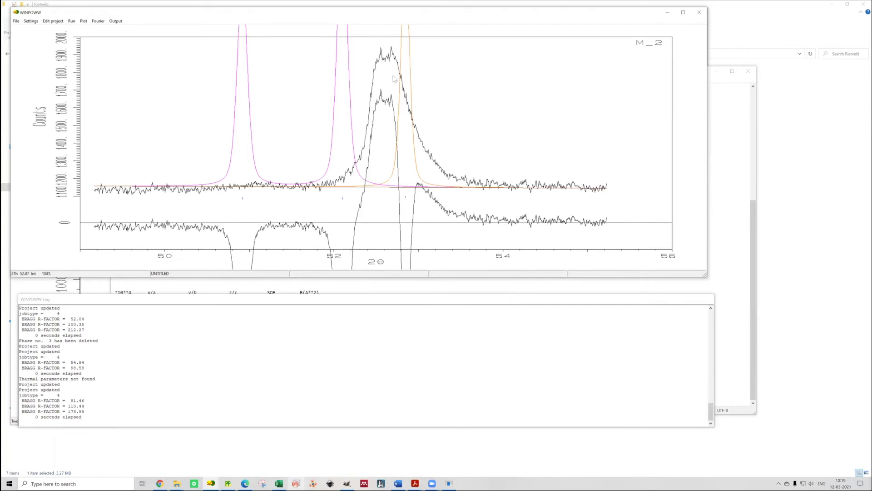
right_click(418, 164)
mouse_move(176, 100)
mouse_down()
mouse_move(209, 218)
mouse_move(206, 199)
mouse_up()
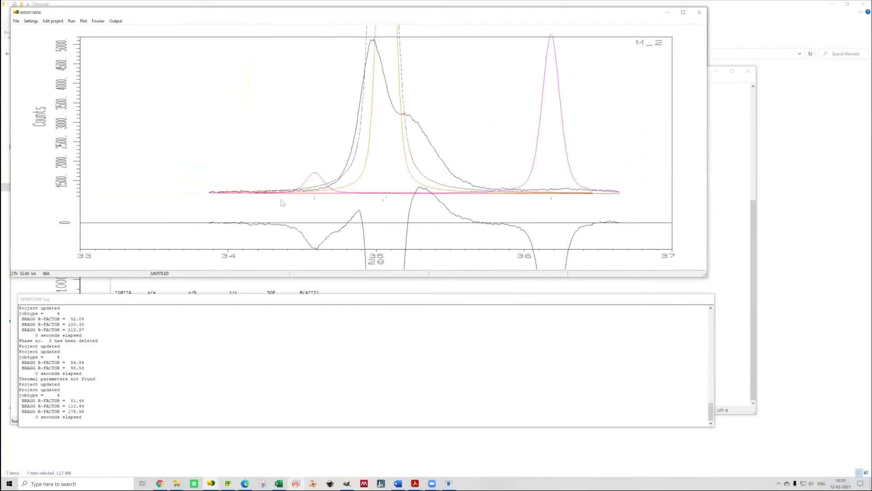
right_click(377, 138)
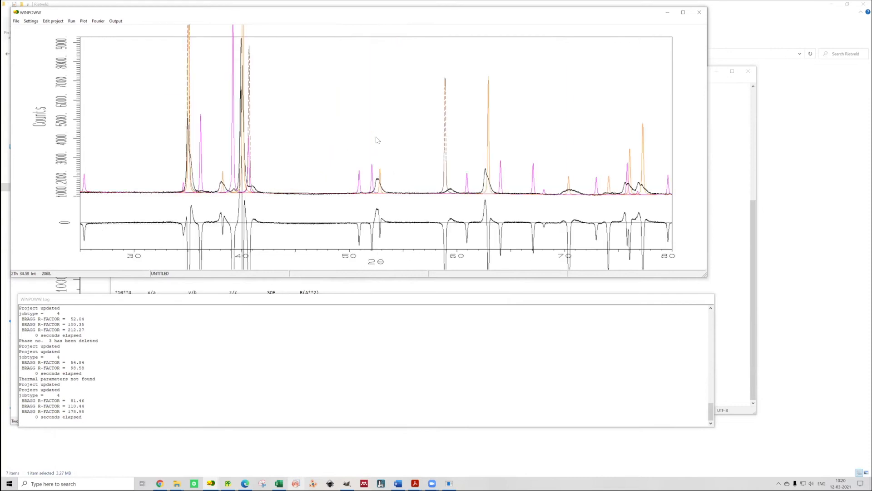
drag(167, 100, 200, 200)
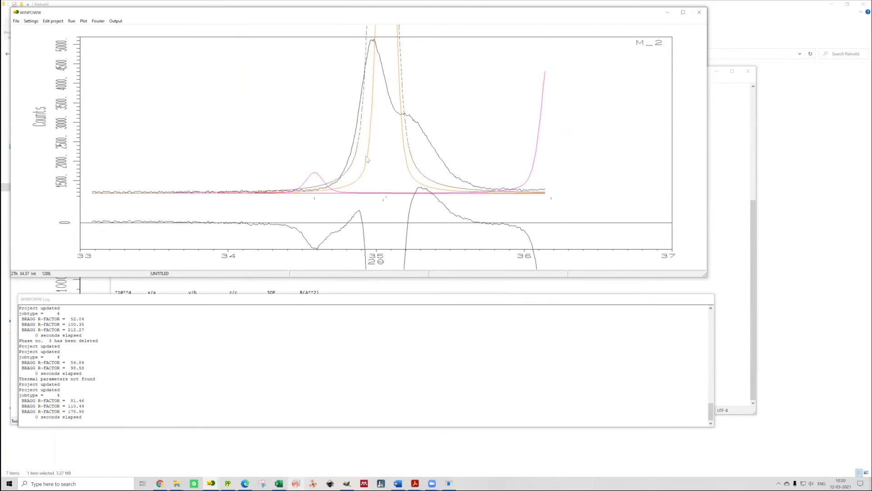
right_click(440, 179)
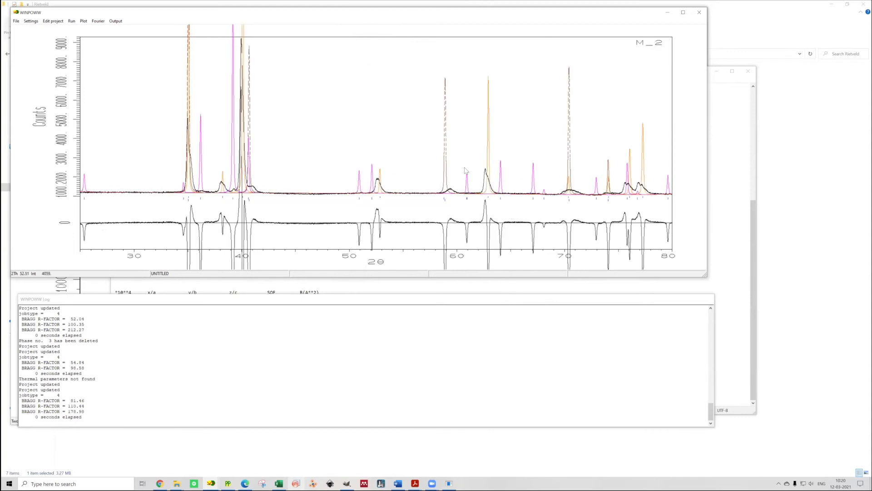
drag(224, 49, 274, 209)
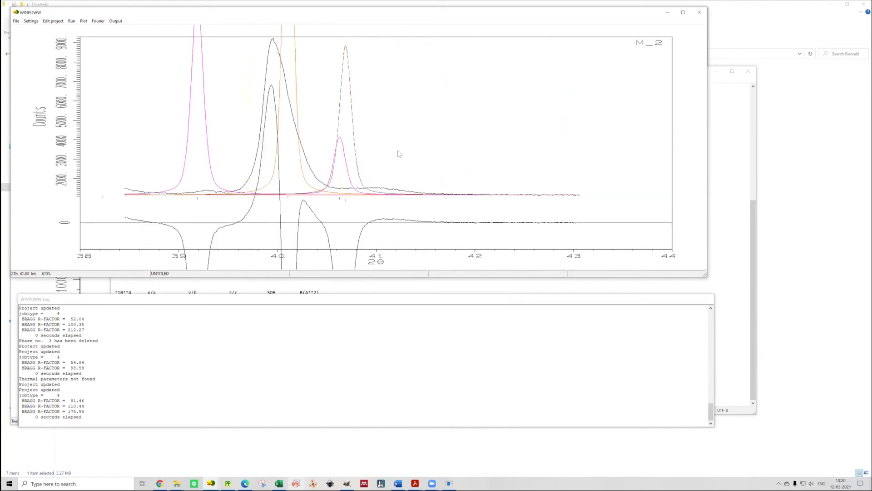
- Inspect the broad measured peak near 59° 2θ against the TiH2 curve, including its surroundings up to 65°
click(83, 22)
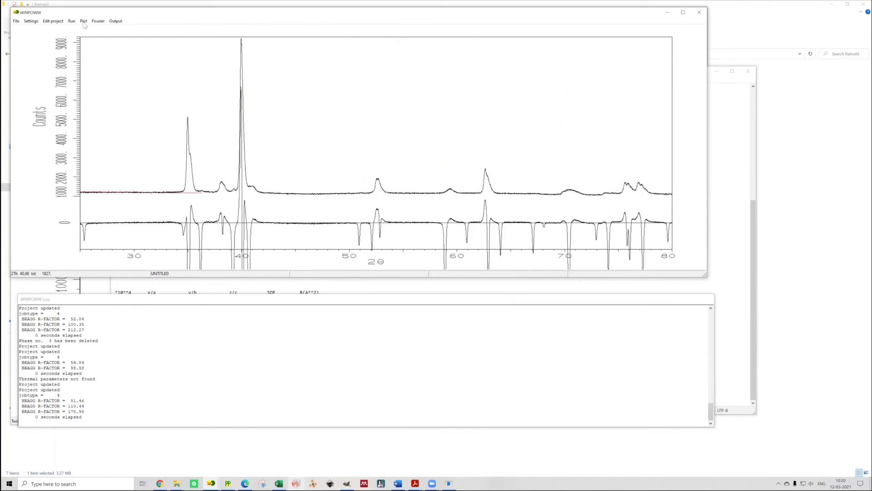
drag(439, 172, 458, 208)
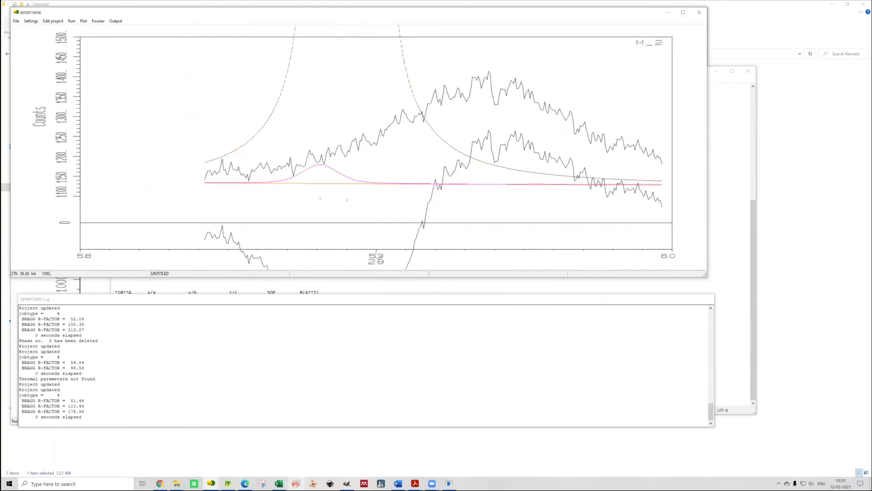
right_click(365, 129)
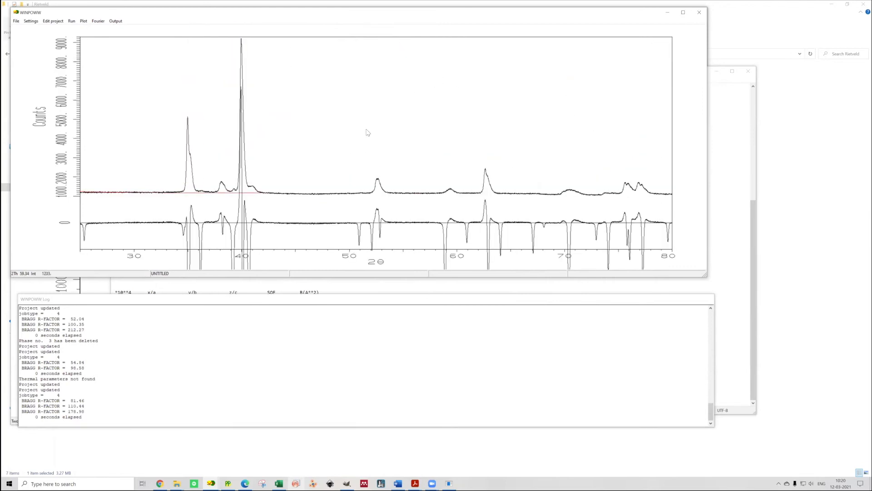
drag(368, 158, 511, 212)
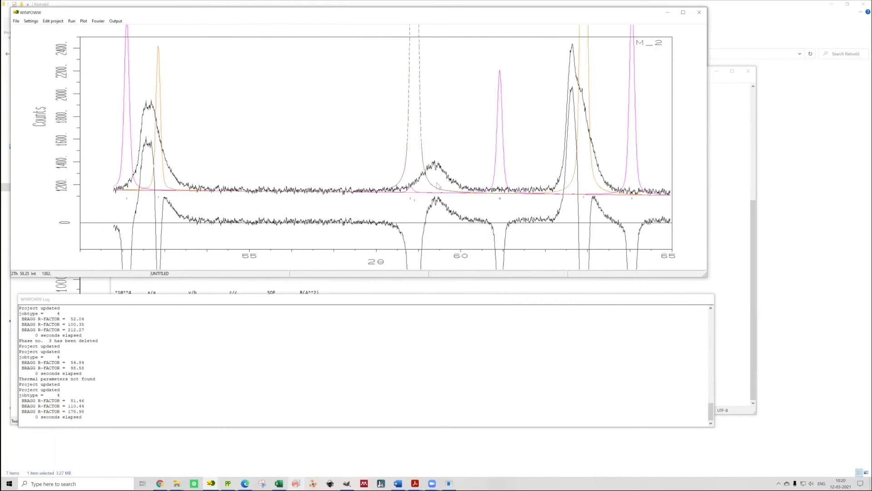
- Hide the calculated Phase 2 curve in the pattern plot, keeping Phase 1 and Phase 3 displayed
click(83, 21)
key(Return)
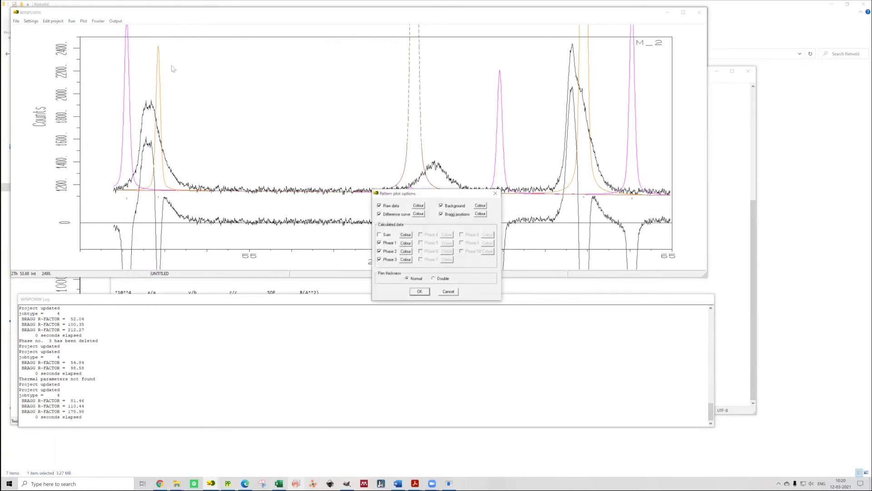
key(Return)
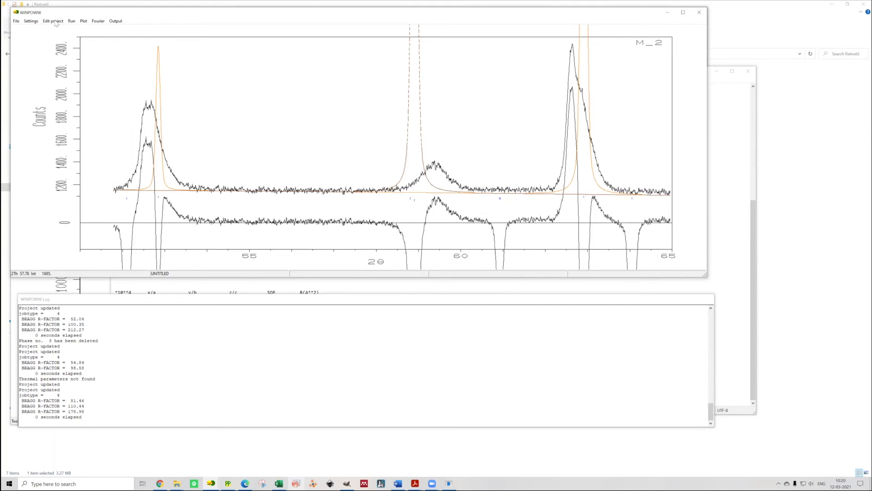
right_click(64, 50)
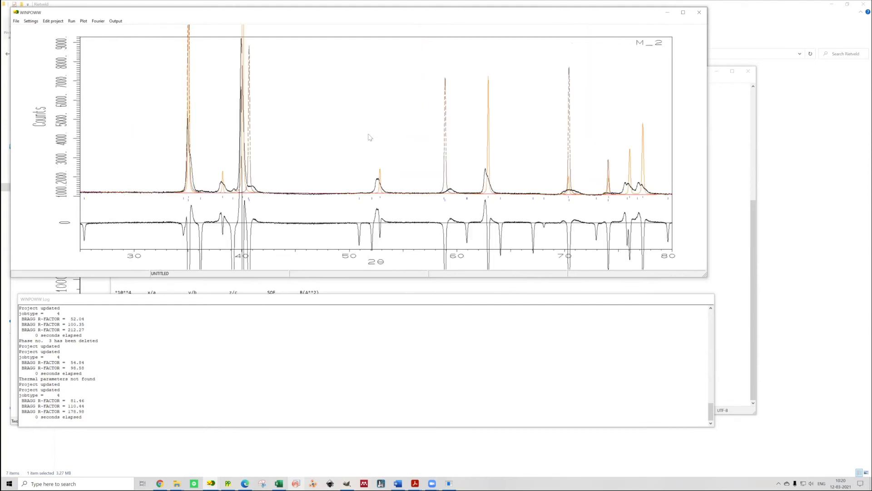
- Check the unit cell and peak profile parameters of Phase 1
click(53, 21)
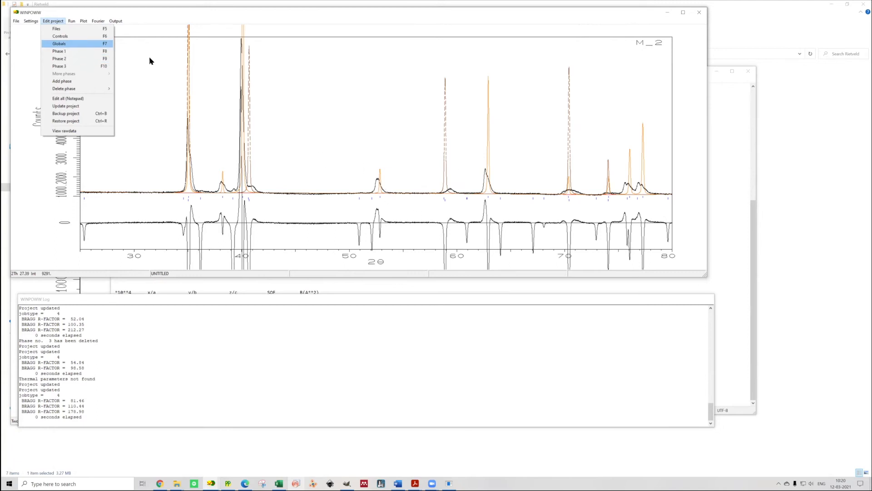
click(63, 51)
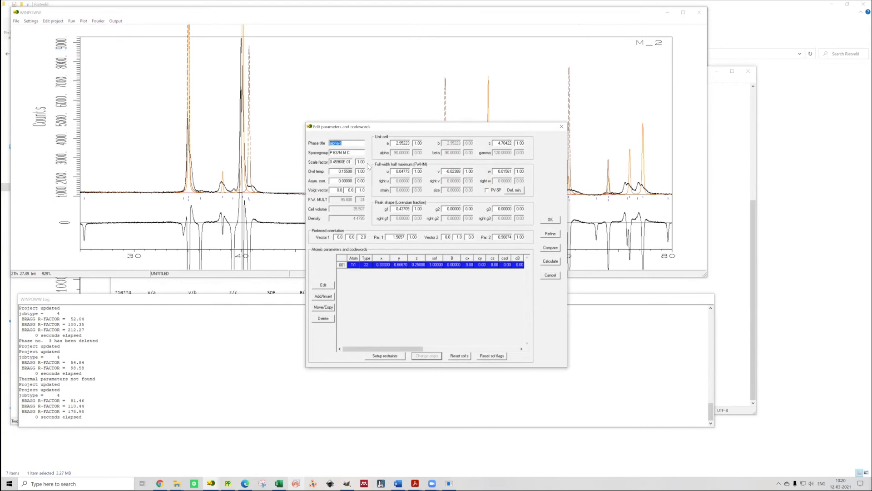
click(552, 249)
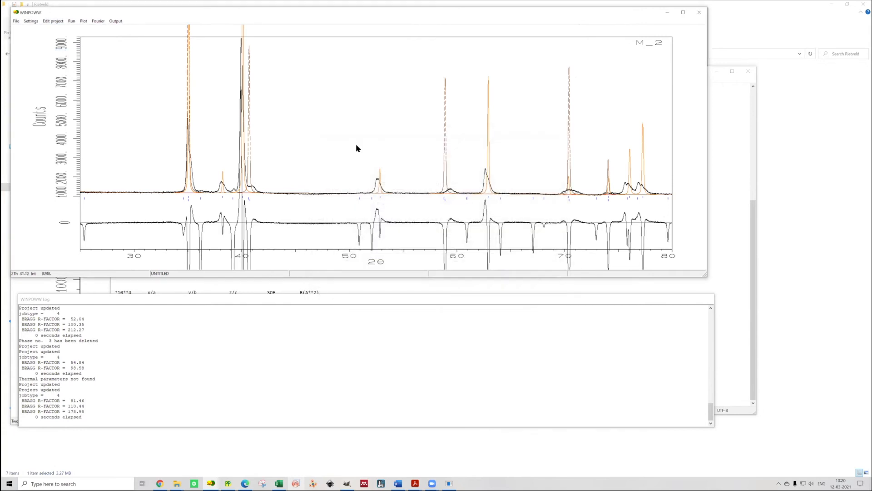
- Adjust the TiH2 phase's parameters to lower its calculated peaks and recalculate the M_2 pattern
key(alt+e)
key(Down)
key(Down)
key(Down)
key(Down)
key(Down)
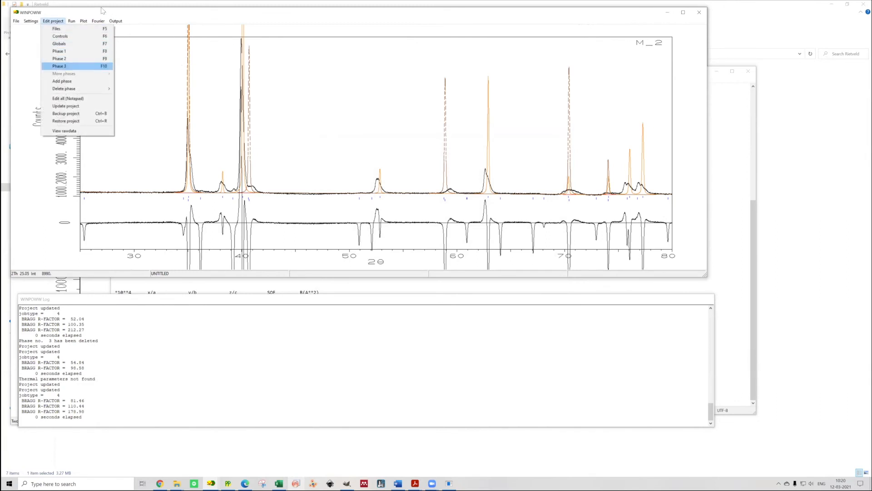
key(Return)
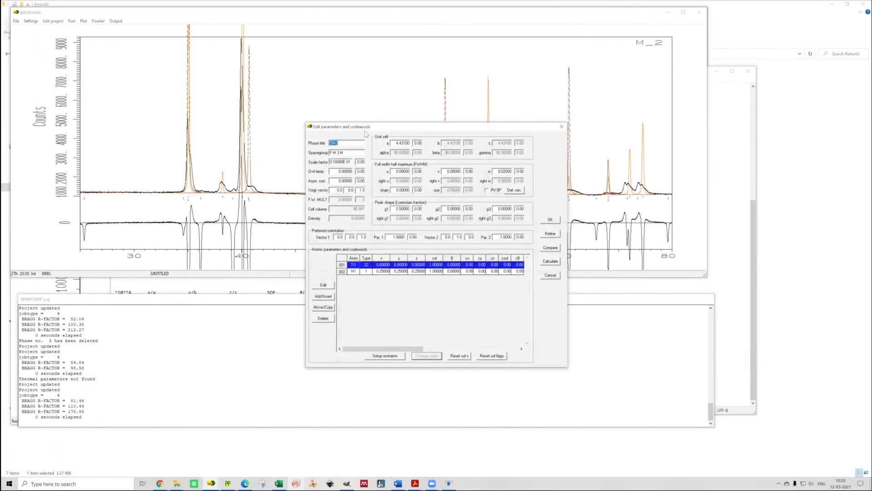
key(Return)
- Save the updated M_2 project and make a backup of it
click(16, 21)
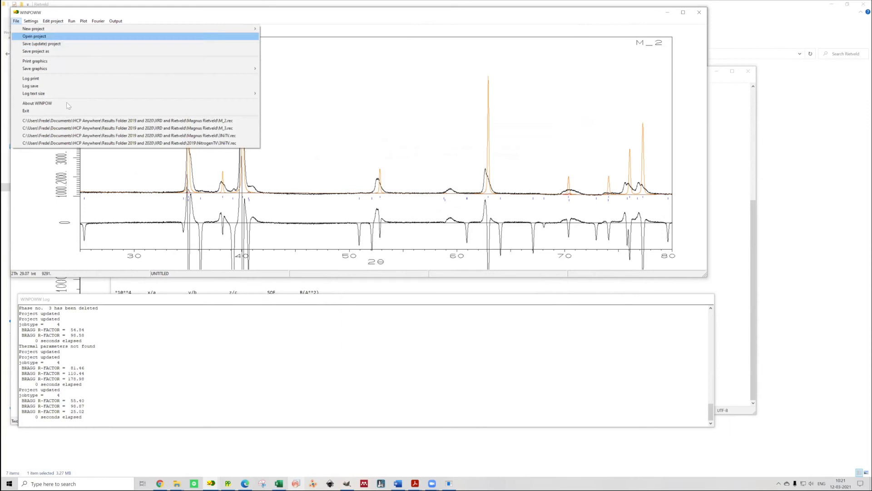
key(Down)
key(Return)
key(alt+e)
key(Down)
key(Down)
key(Down)
key(Down)
key(Down)
key(Down)
key(Down)
key(Down)
key(Down)
key(Down)
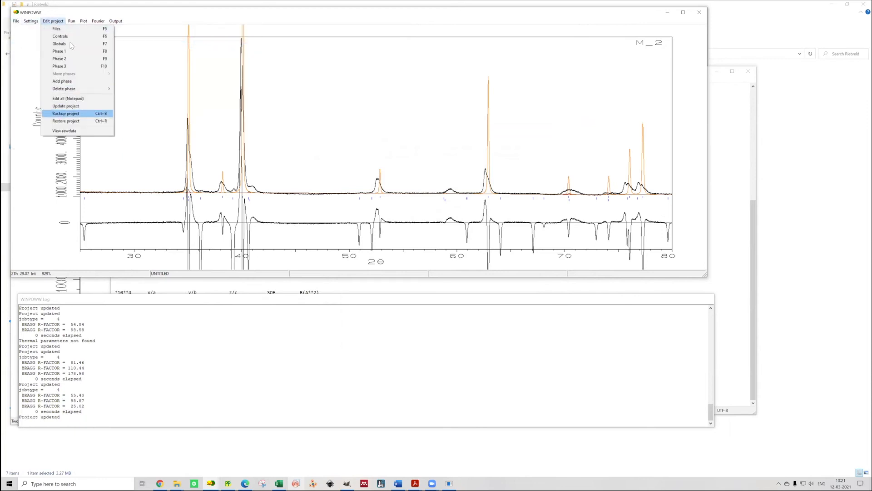
key(Return)
- Refine the M_2 pattern from the project controls with 30 cycles, and repeat the refinement several times
key(alt+e)
key(Down)
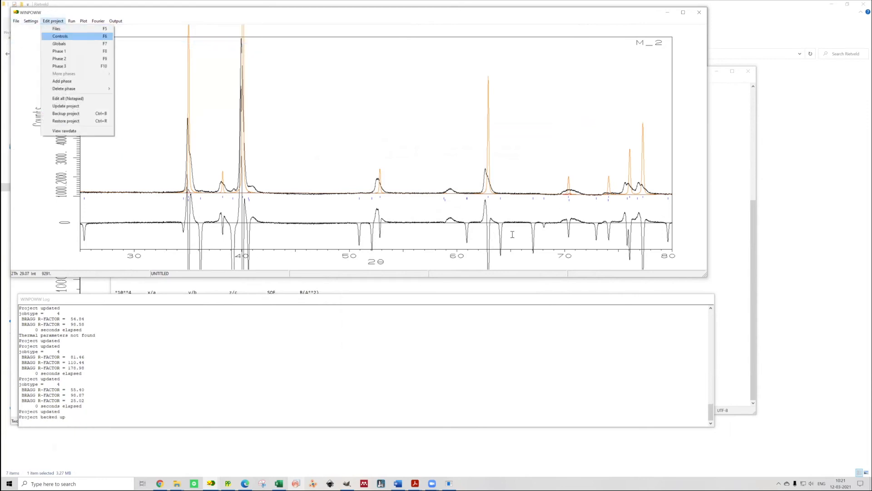
key(Return)
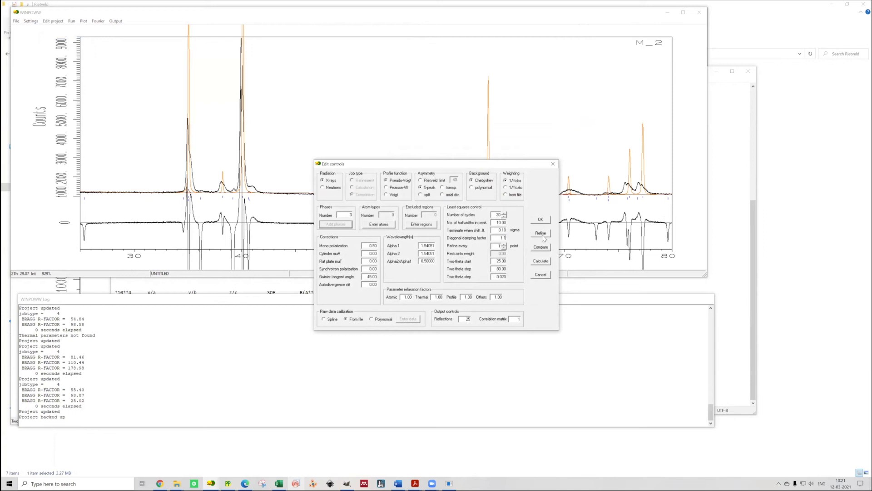
key(alt+r)
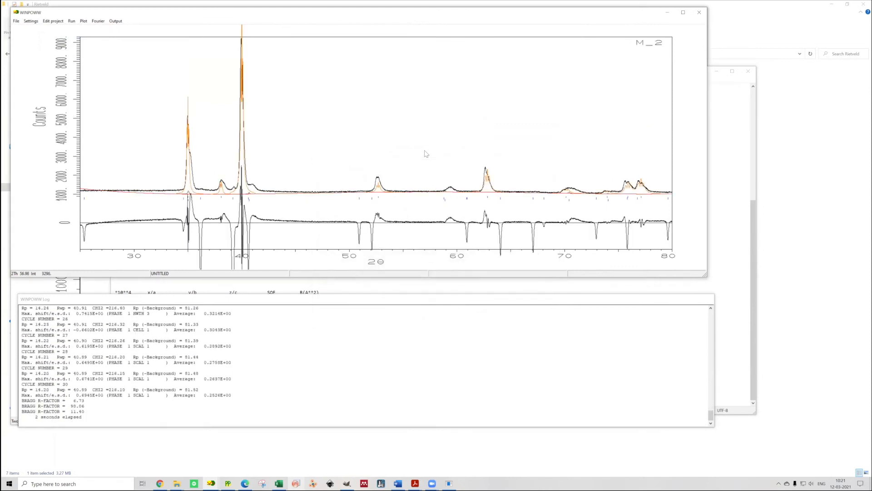
key(ctrl+r)
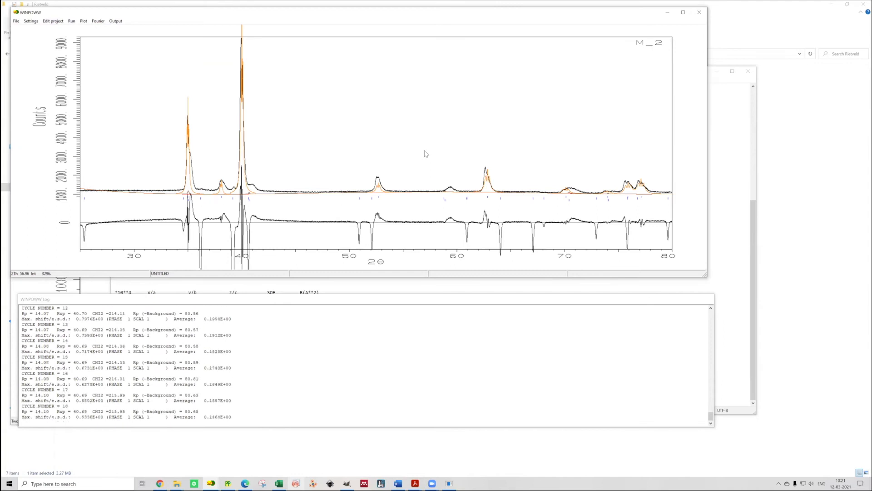
key(ctrl+r)
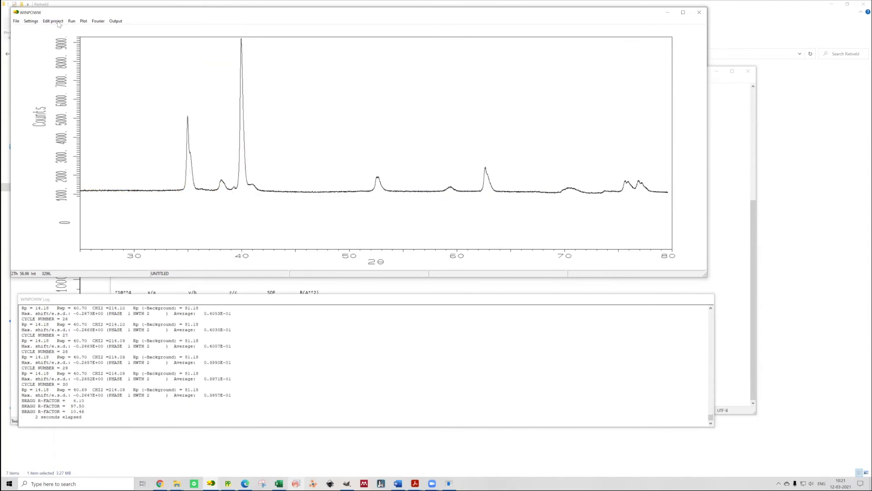
key(ctrl+r)
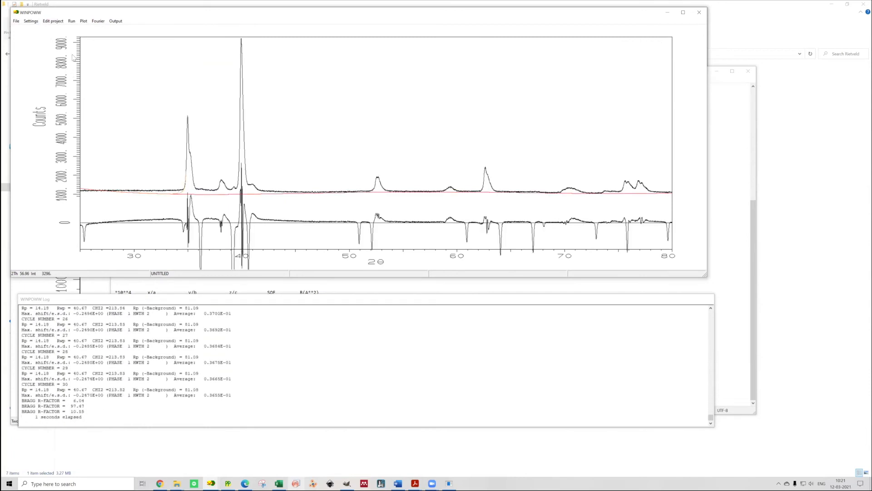
key(ctrl+r)
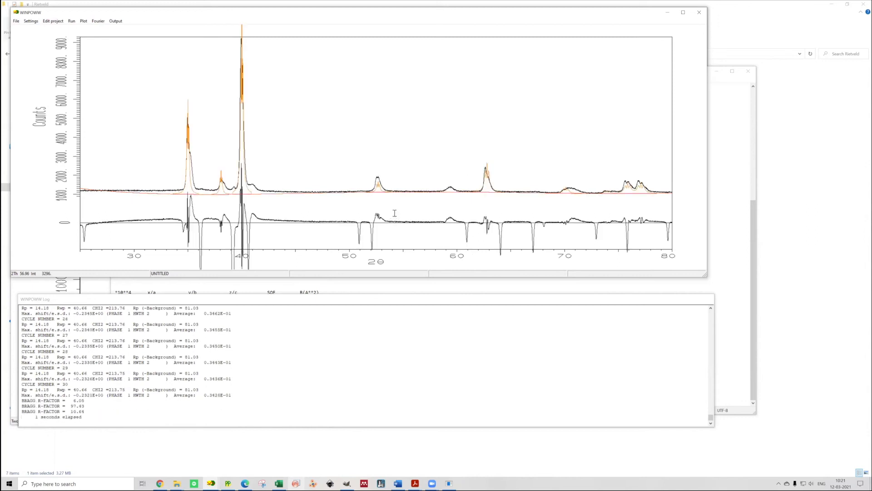
- Reset alpha-Ti's halfwidth parameters u and v to 0 and exclude them from the refinement
click(53, 21)
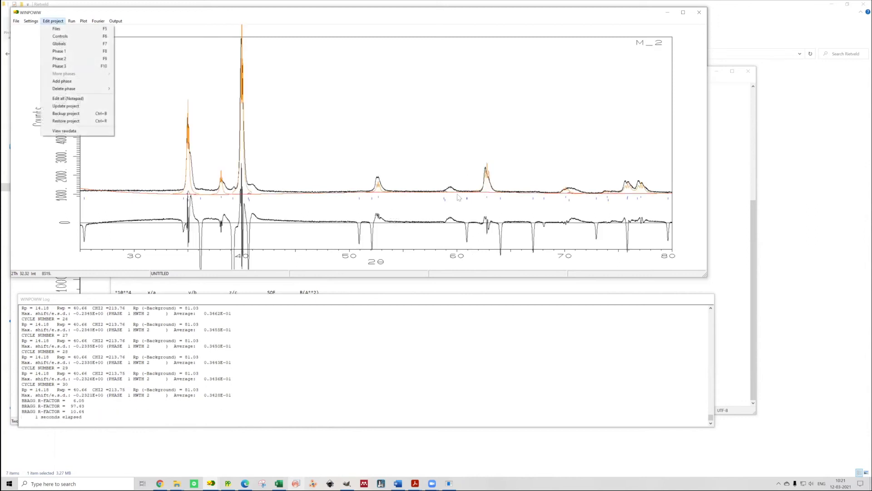
click(59, 51)
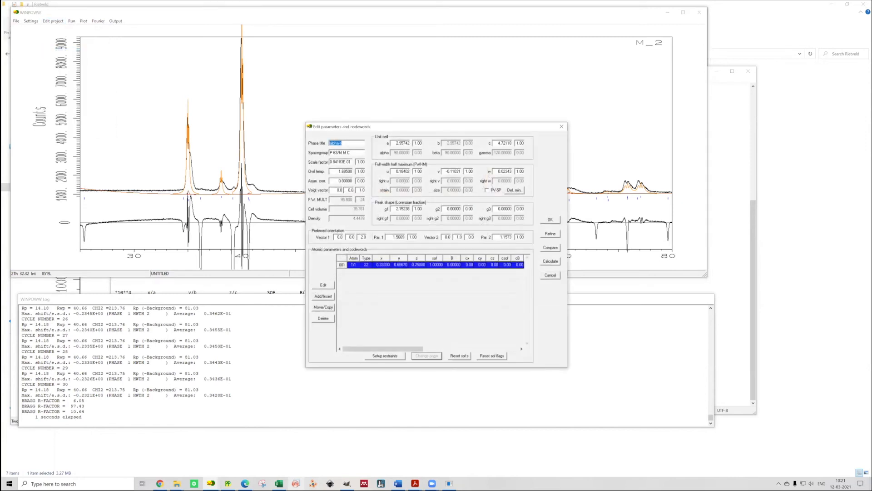
click(446, 171)
key(Tab)
text(0)
key(Tab)
text(0)
- Set both of alpha-Ti's preferred orientation parameters to 1 with codewords 0, and recalculate the pattern
double_click(393, 236)
text(0)
key(Tab)
key(Tab)
text(0)
key(shift+Tab)
key(shift+Tab)
key(shift+Tab)
text(1)
key(Tab)
key(Tab)
text(1)
key(Tab)
text(0)
key(Tab)
text(0)
key(Tab)
text(0)
key(Tab)
text(0)
key(Tab)
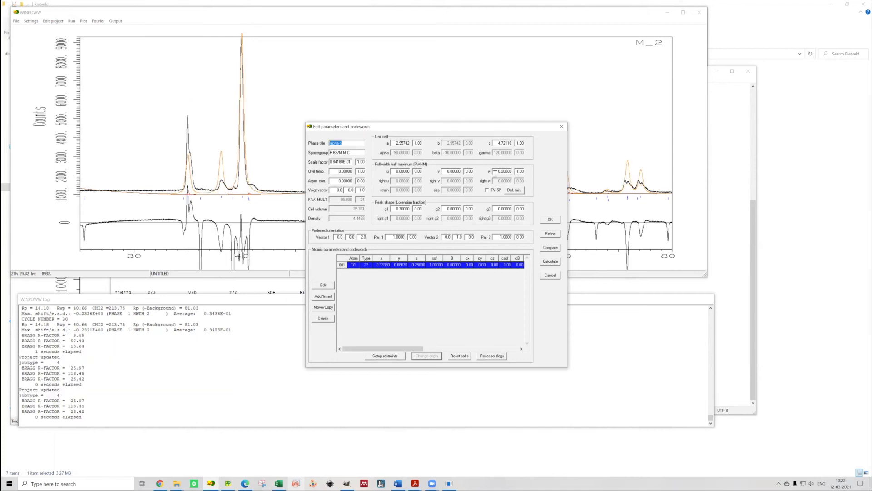
- Set the codeword of alpha-Ti's halfwidth parameter w to 1.00 and refine the pattern
drag(523, 172, 467, 175)
text(1.00)
click(549, 237)
key(Return)
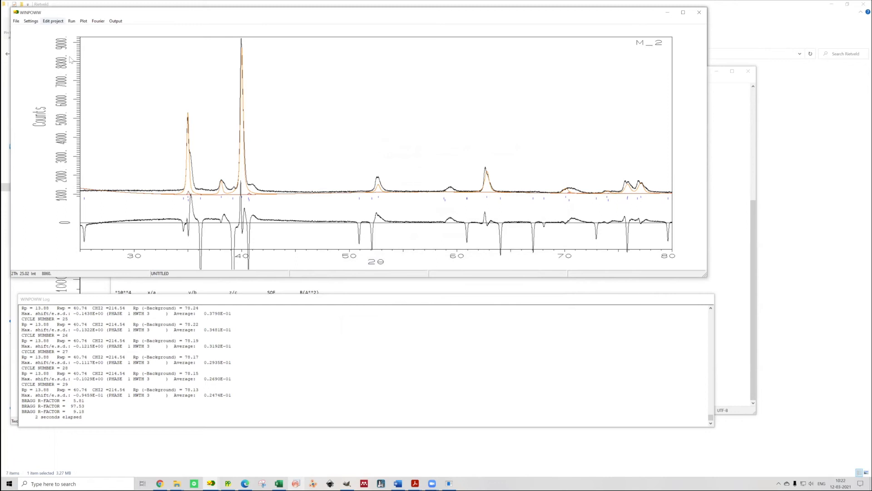
- Check the global two-theta zero and background parameters of the project
click(53, 21)
click(67, 44)
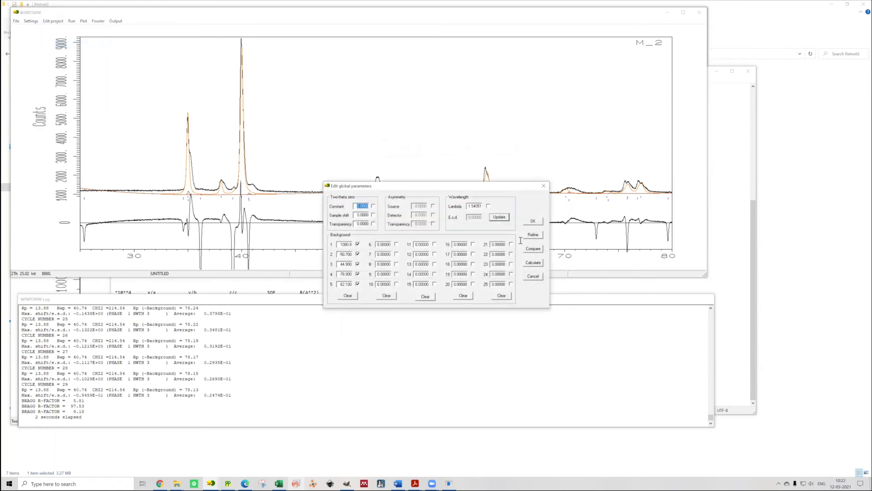
click(533, 221)
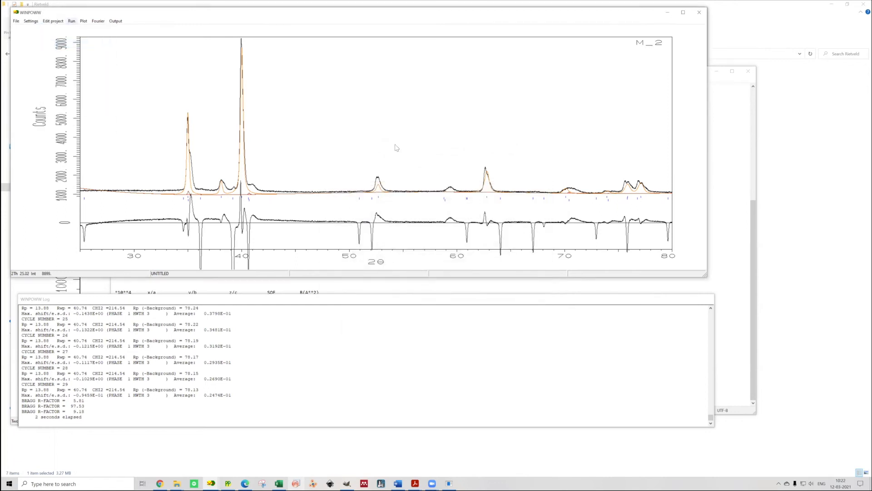
- Change the TiH2 phase's scale factor, set its codeword to 1, and recalculate the pattern
click(53, 21)
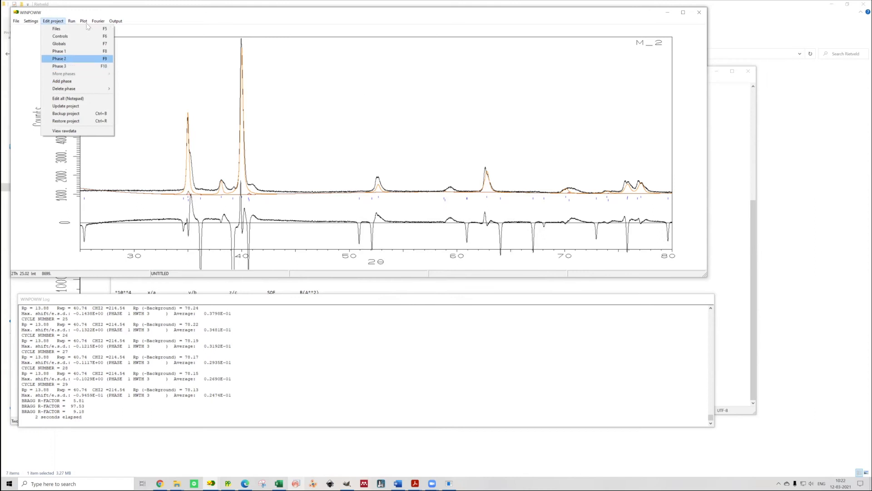
click(59, 51)
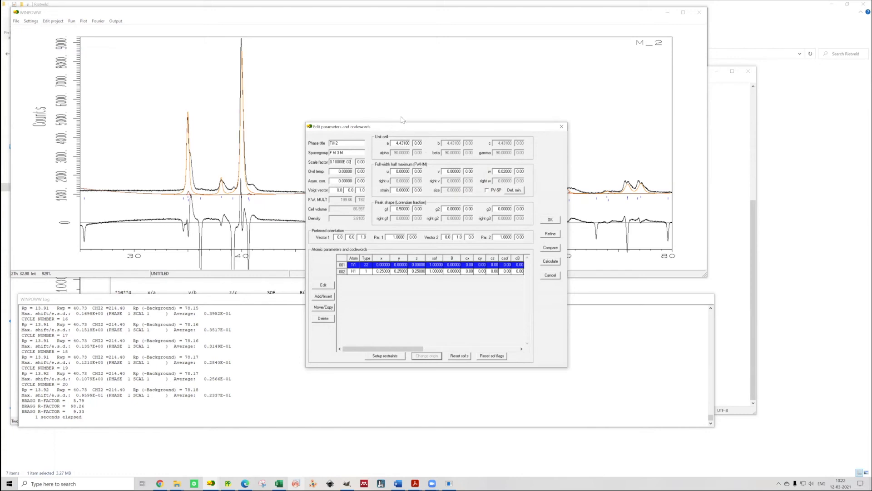
key(BackSpace)
text(1)
key(Tab)
text(1)
key(Return)
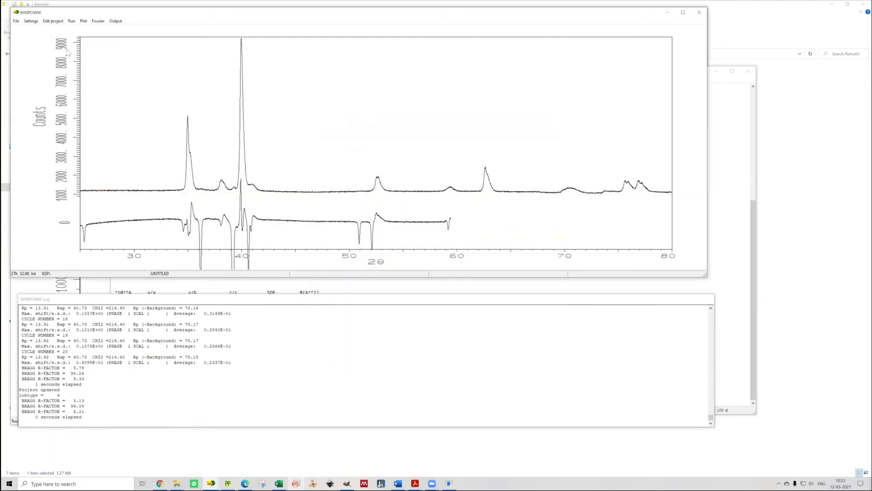
- Set alpha-Ti's scale, unit cell, halfwidth and preferred orientation codewords to 0, and recalculate the pattern
double_click(416, 172)
double_click(420, 143)
double_click(523, 143)
double_click(519, 171)
double_click(467, 171)
double_click(412, 237)
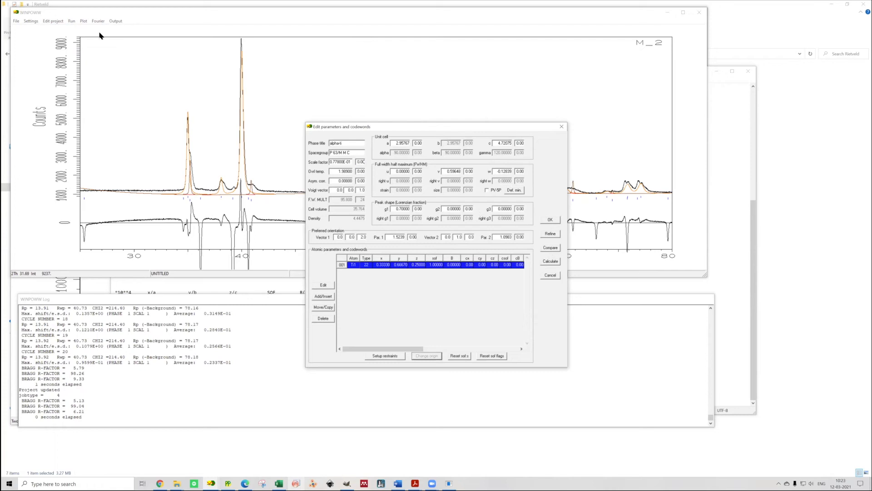
click(550, 247)
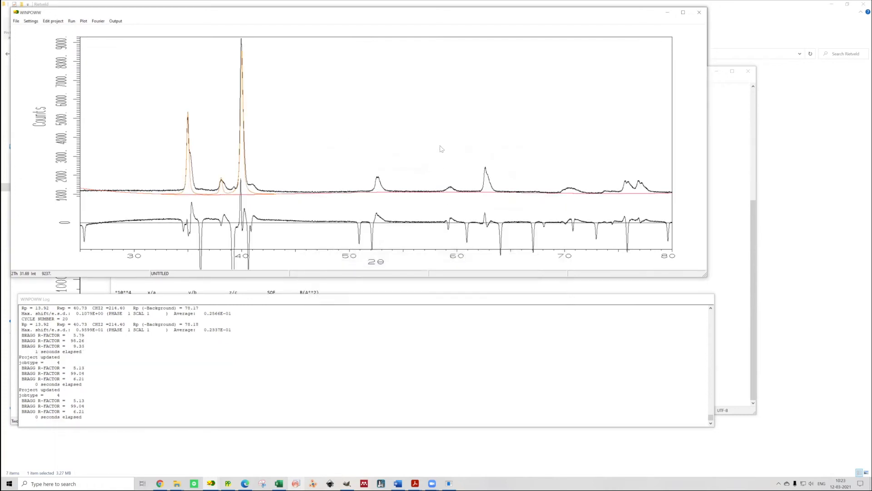
- Release the TiH2 phase's cell parameter a with codeword 1.00 and refine the pattern
click(54, 21)
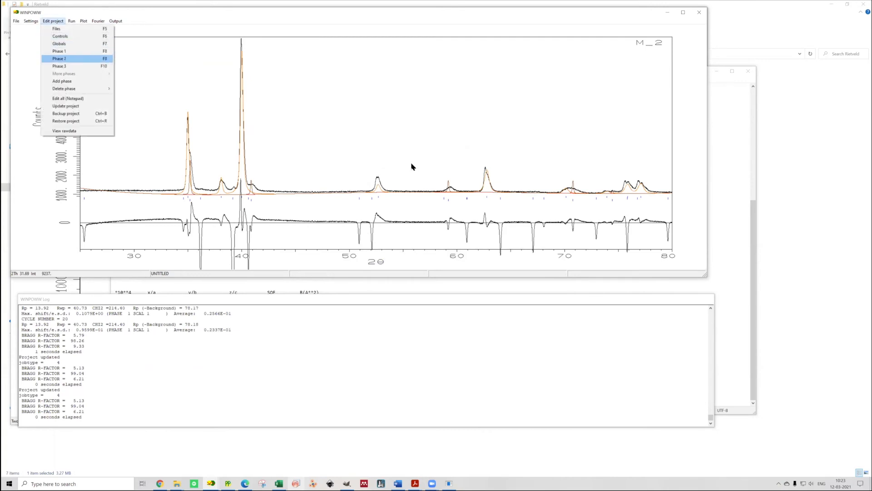
click(60, 67)
drag(422, 143, 265, 177)
click(550, 233)
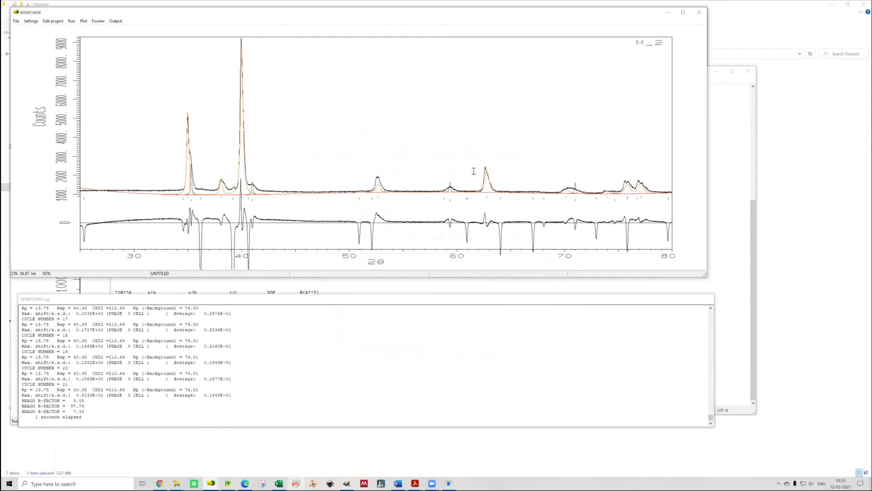
- Inspect the measured peak near 59° 2θ, and refine TiH2 with its halfwidth v and w and peak shape g1 released
drag(433, 174, 465, 238)
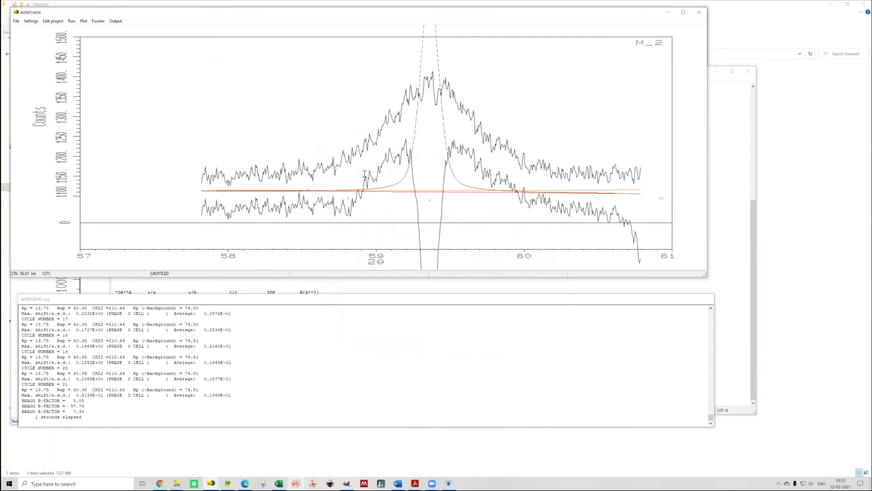
right_click(415, 239)
click(53, 21)
click(64, 67)
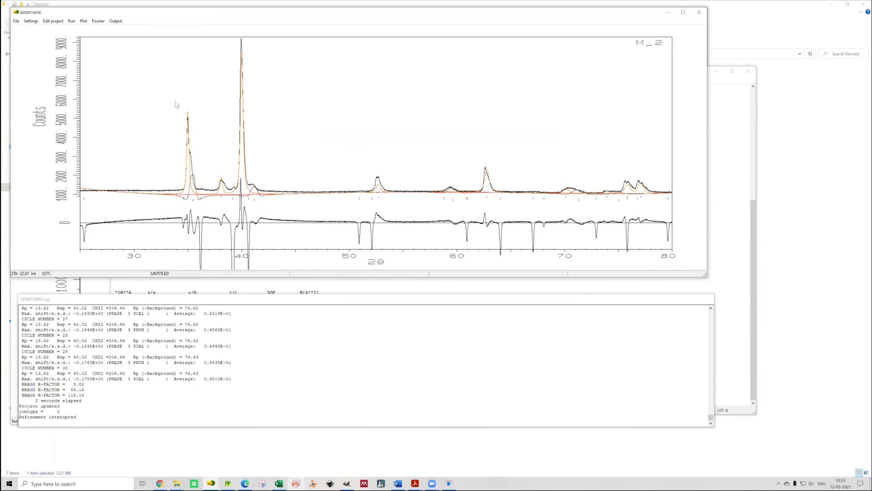
- Review the global background coefficients of the project without changing them
drag(156, 113, 175, 101)
click(67, 44)
key(alt+e)
key(Down)
key(Down)
key(Down)
key(Up)
key(Return)
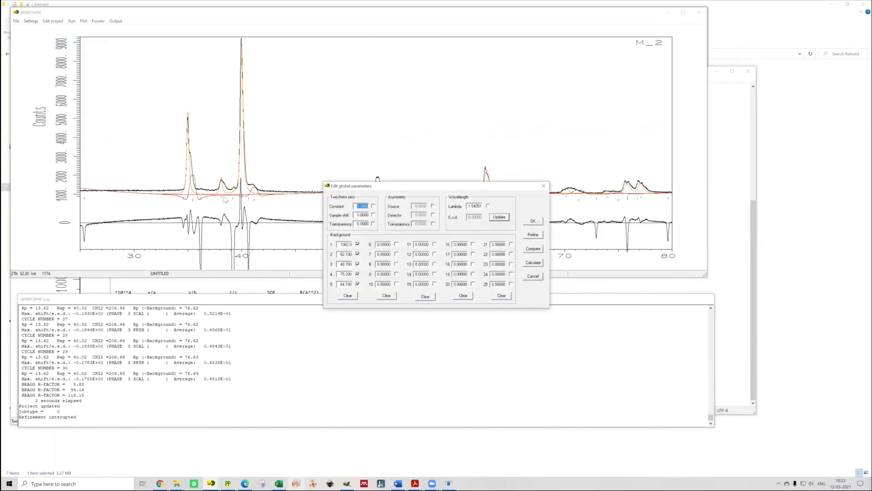
key(Escape)
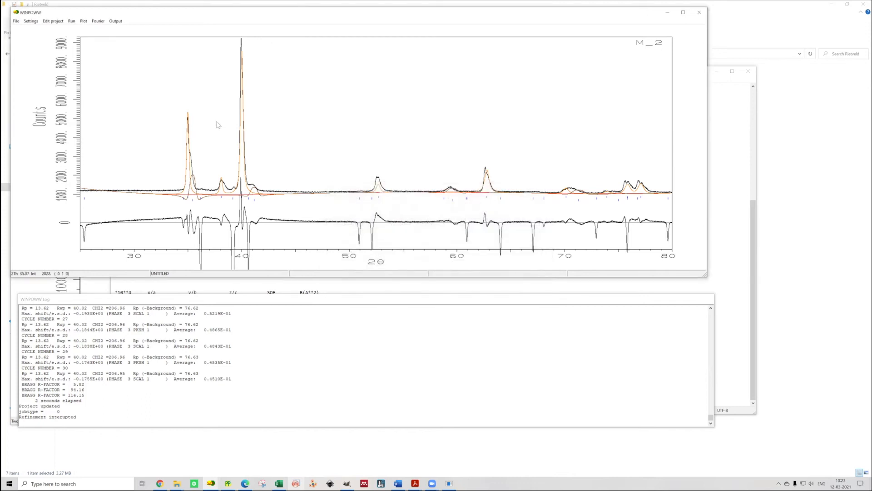
key(alt+e)
key(Down)
key(Down)
key(Down)
key(Down)
key(Up)
key(Up)
key(Return)
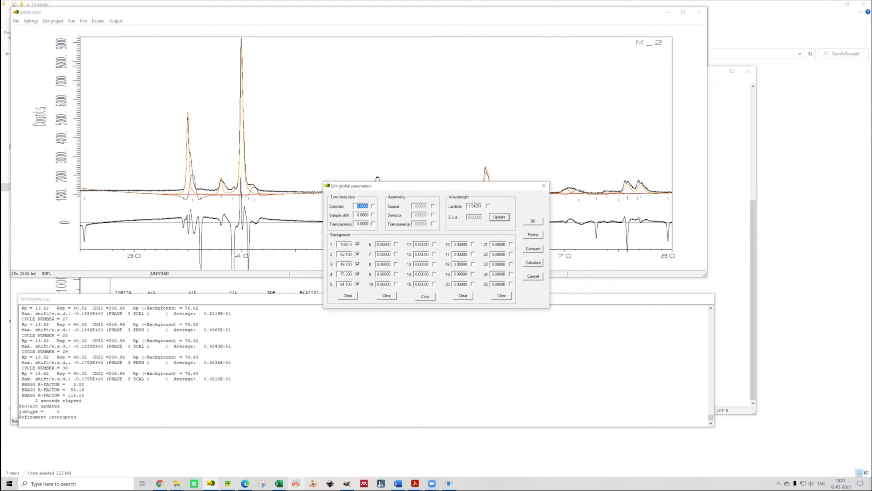
key(Escape)
- Set TiH2's halfwidth parameter v to 0 with codeword 0 and w to 0.02, and recalculate the pattern
drag(444, 172, 476, 174)
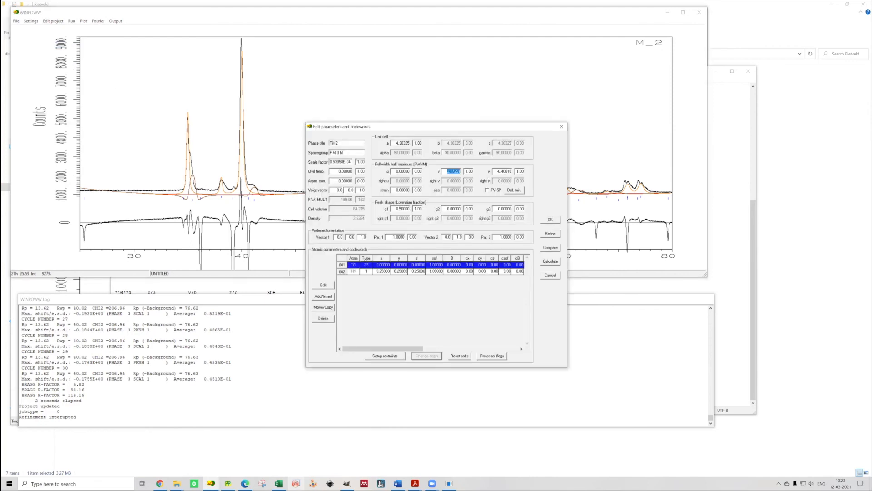
text(0)
key(Tab)
text(0)
key(Tab)
text(0.02)
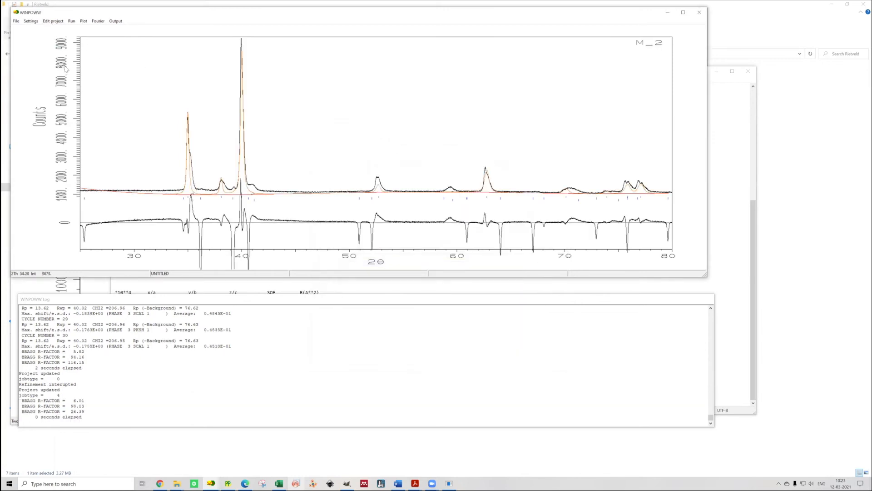
- Set the TiH2 phase's scale factor to 0.53060E-02 and recalculate the pattern
click(53, 20)
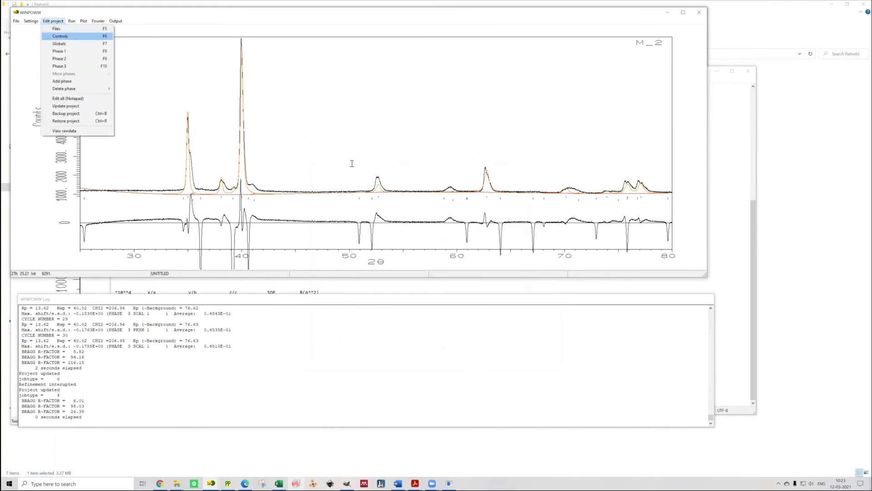
click(59, 66)
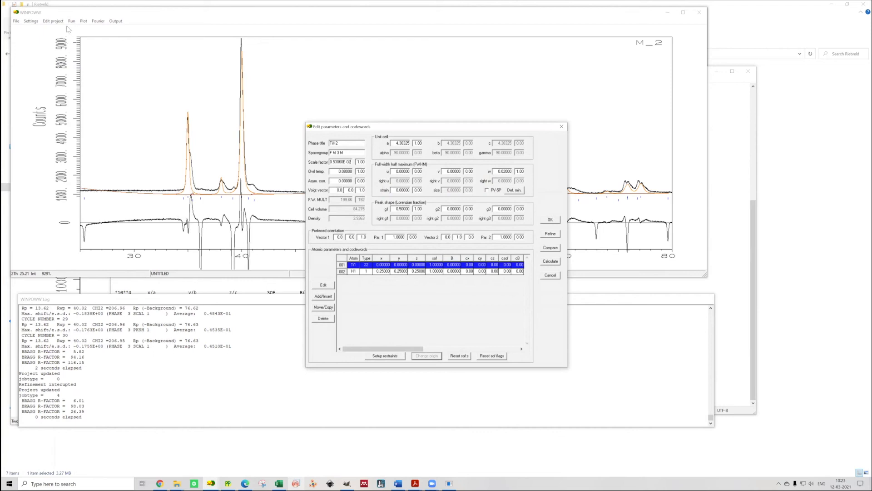
click(550, 248)
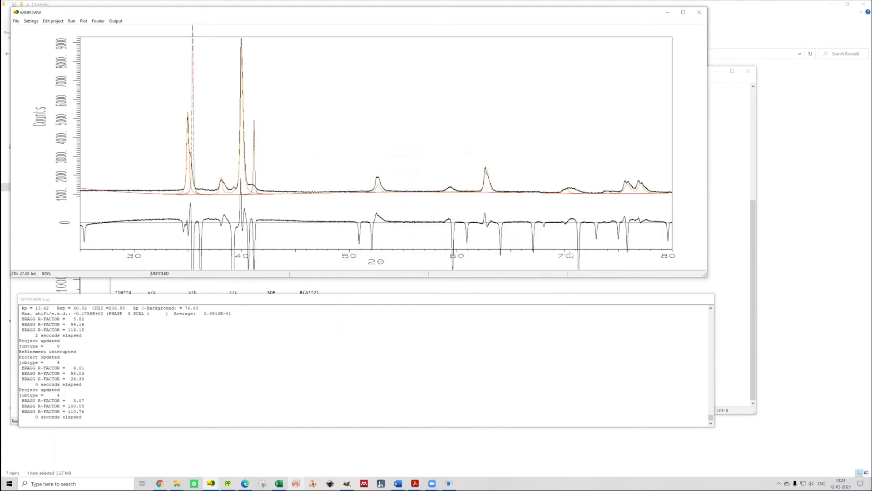
- Increase TiH2's halfwidth parameter w to broaden its calculated peaks, and recalculate the pattern
click(53, 20)
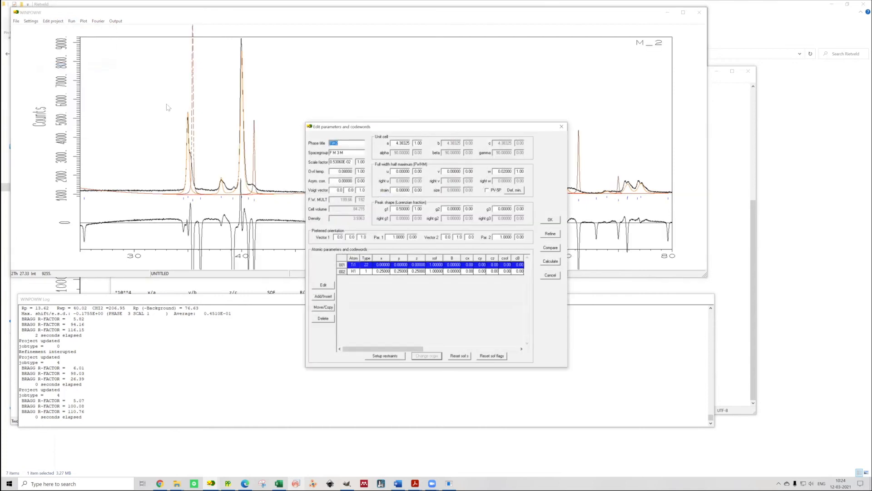
click(504, 171)
key(BackSpace)
key(Return)
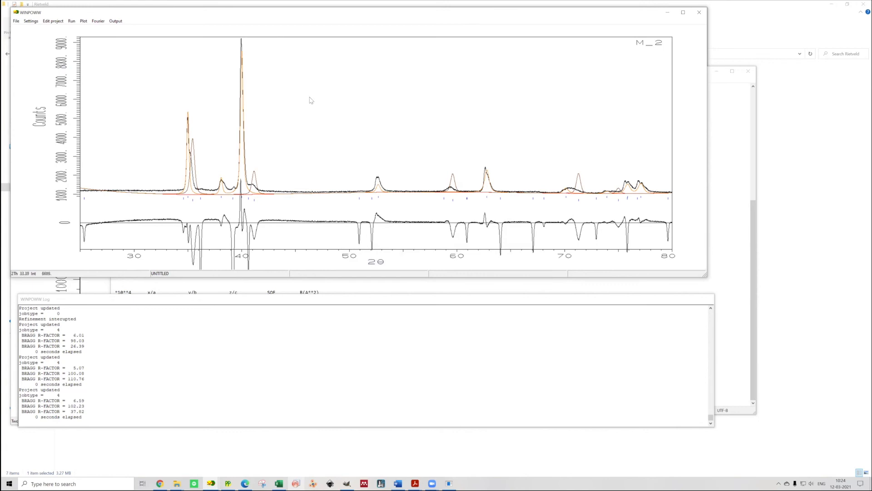
- Enlarge the pattern region around the 40° 2θ peak, and generate the results table for M_2
drag(167, 87, 470, 241)
click(115, 21)
click(125, 29)
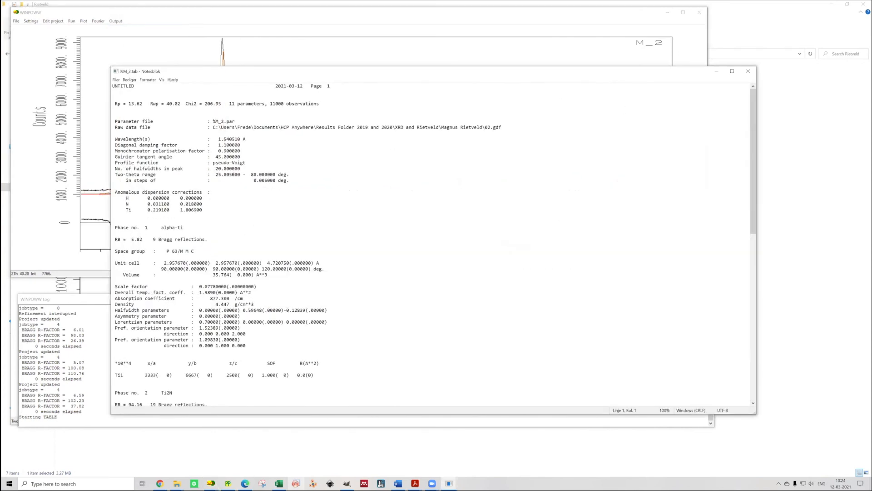
- Generate M_2's results table again and read it through to the quantitative analysis of the three phases
scroll(289, 136, down, 15)
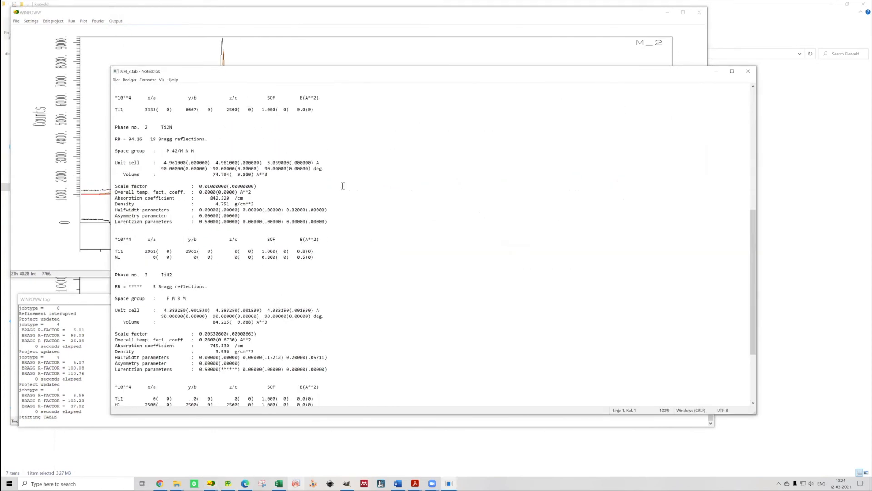
scroll(343, 186, down, 5)
click(116, 21)
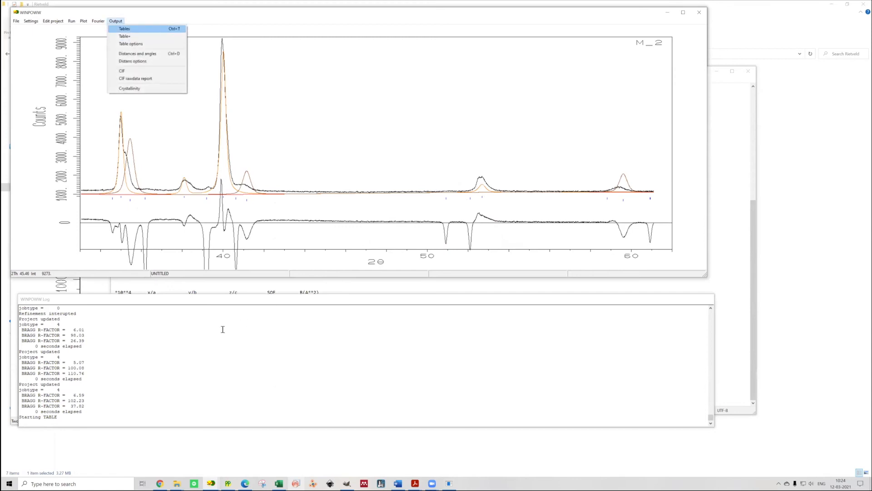
click(125, 29)
scroll(238, 328, down, 17)
scroll(238, 328, down, 3)
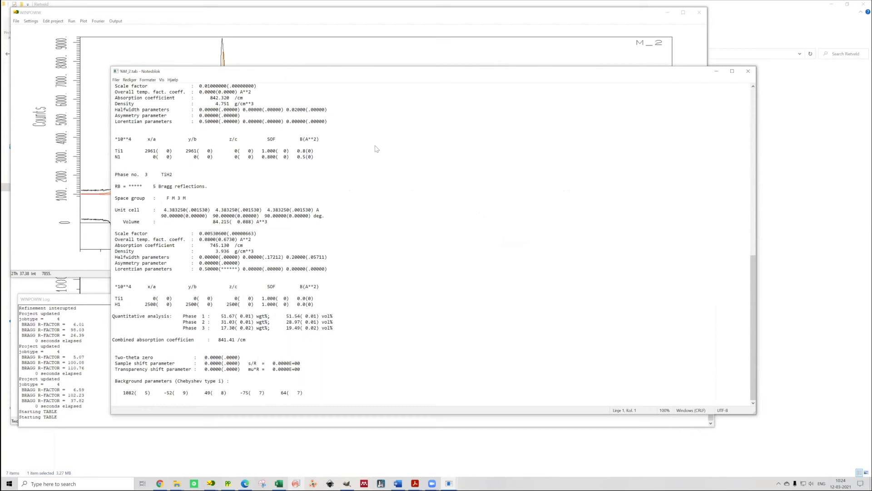
click(748, 72)
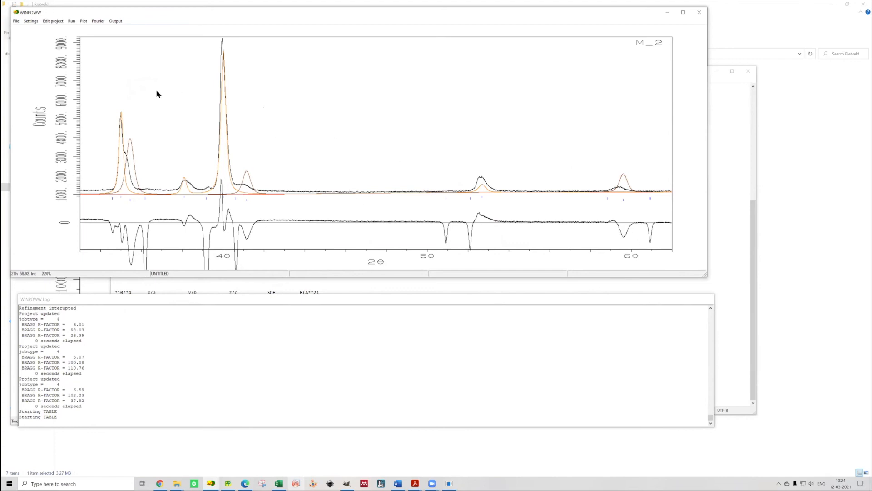
- Inspect the fit around the 59° 2θ peak and across the region from about 33° to 44°
drag(593, 157, 645, 259)
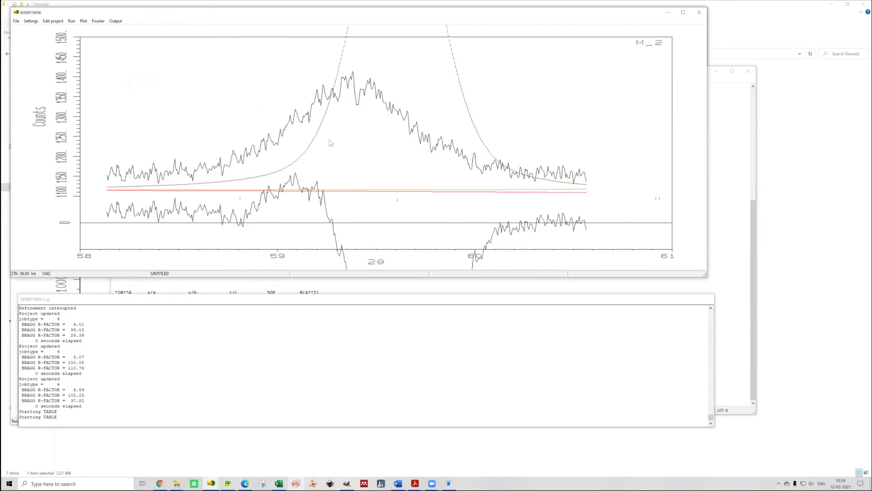
right_click(326, 124)
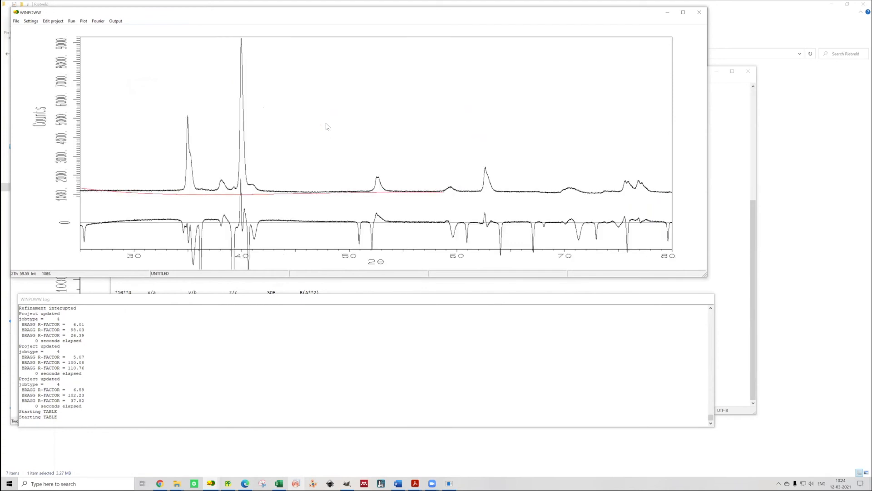
drag(155, 96, 275, 251)
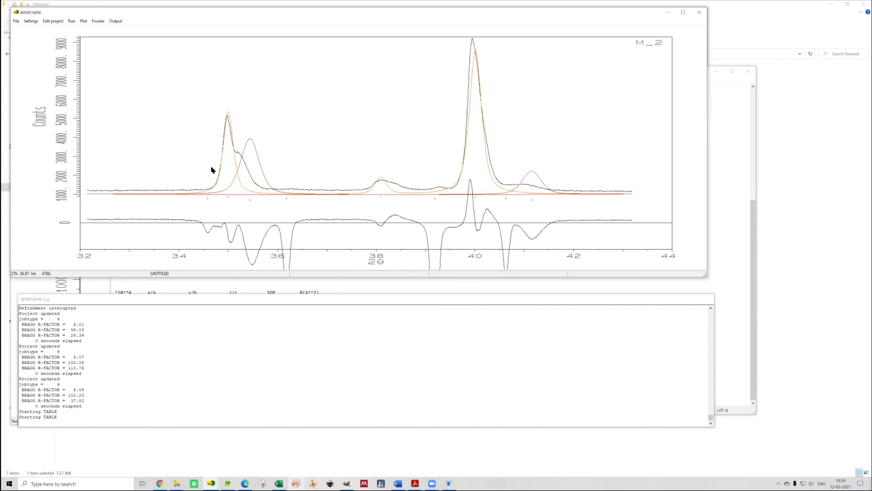
right_click(340, 117)
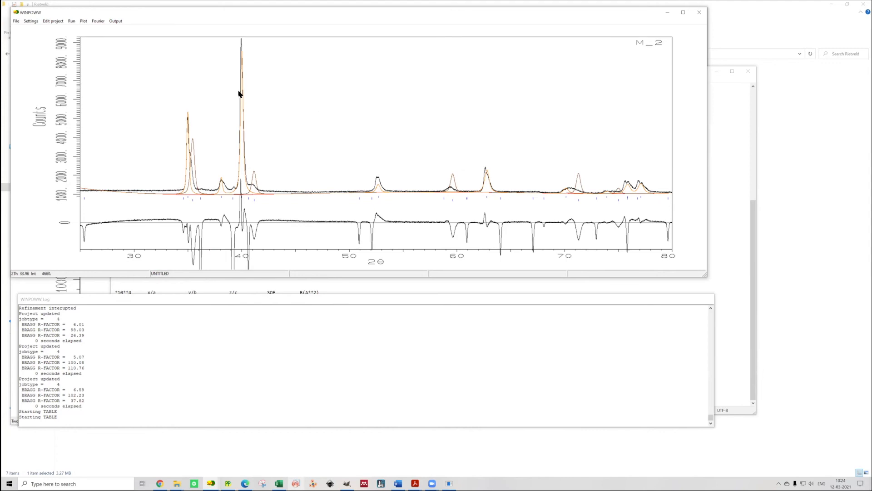
drag(433, 173, 463, 240)
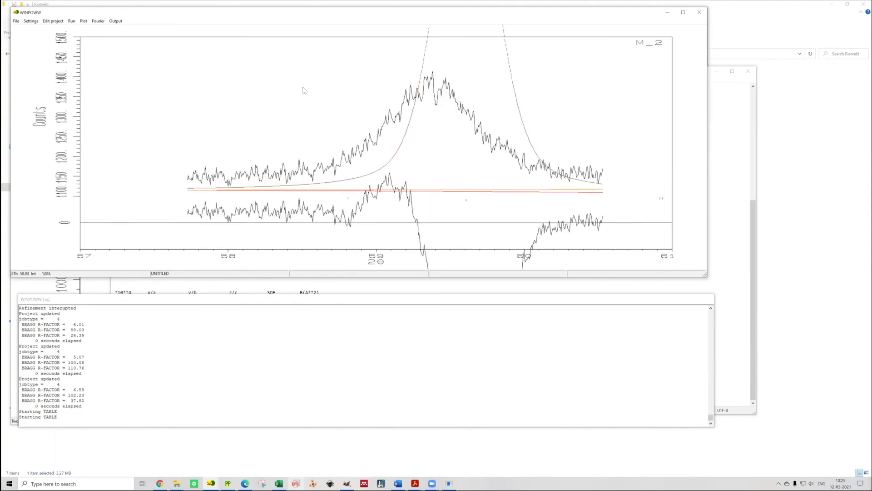
right_click(340, 77)
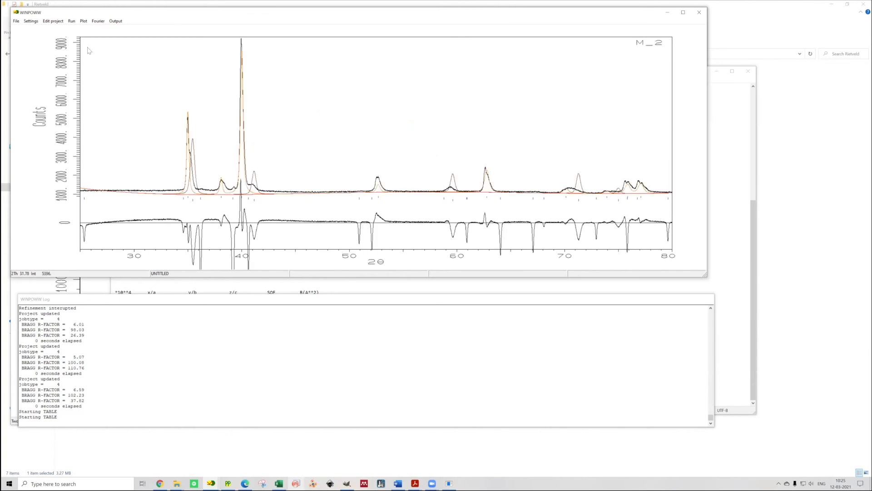
drag(167, 95, 277, 250)
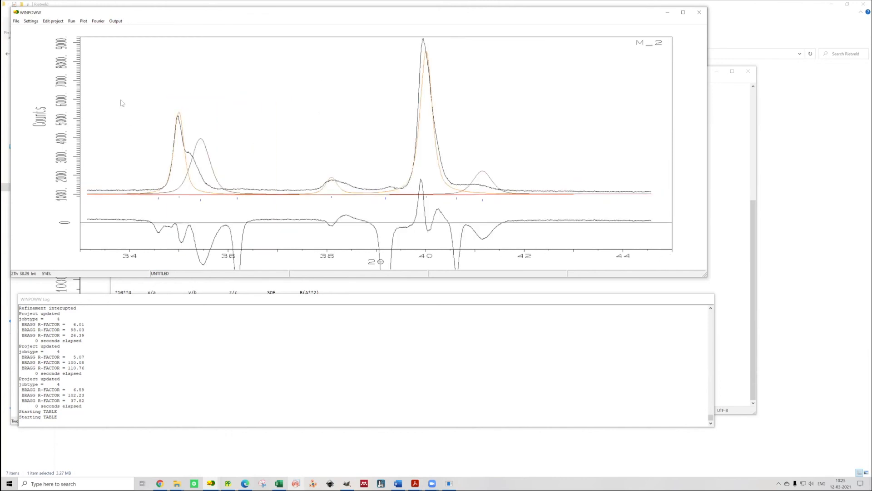
- Restore the M_2 project from its backup and recalculate the pattern from the TiH2 phase parameters
right_click(109, 78)
click(16, 21)
click(109, 79)
click(362, 258)
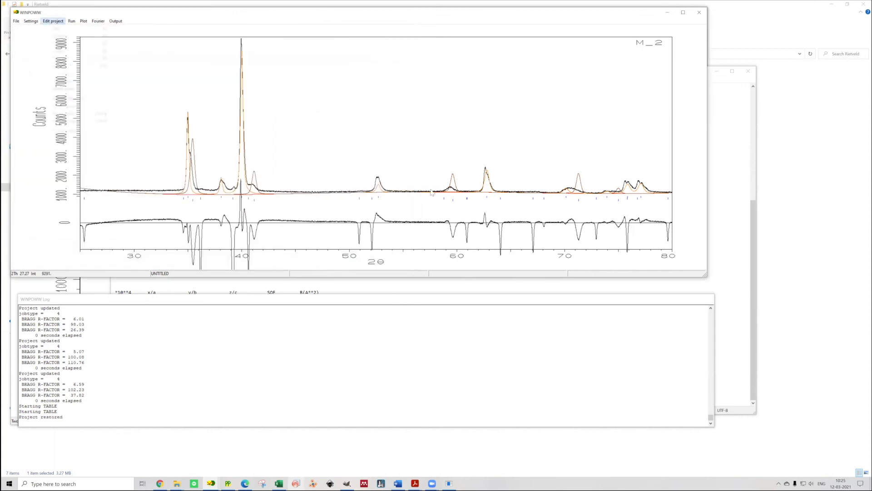
click(54, 21)
key(Down)
key(Return)
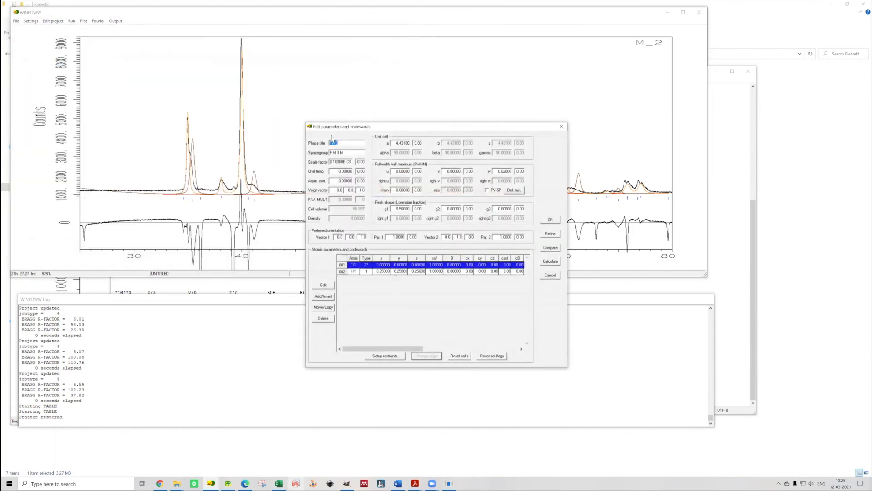
key(Return)
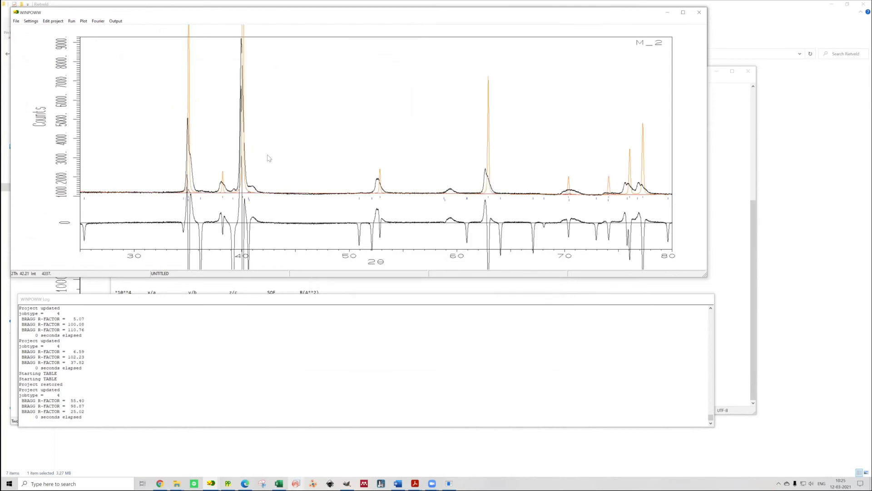
- Turn off refinement of the background coefficients in the global parameters and recalculate the pattern
click(53, 20)
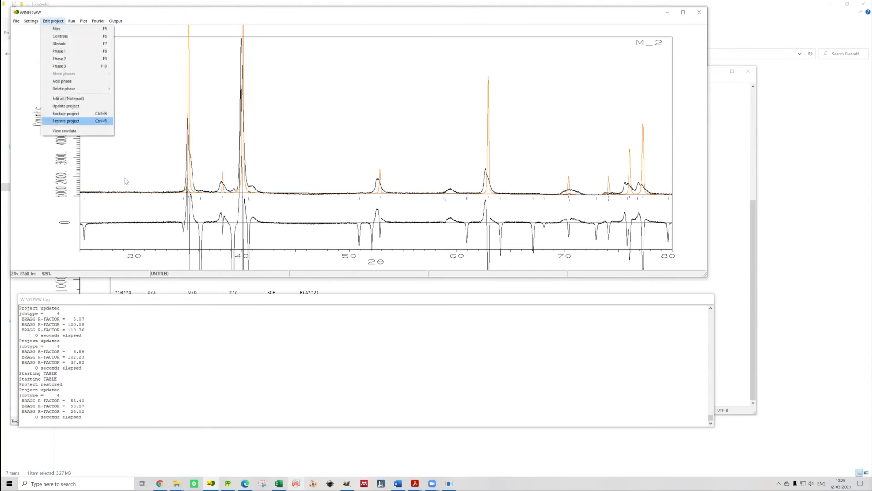
click(66, 121)
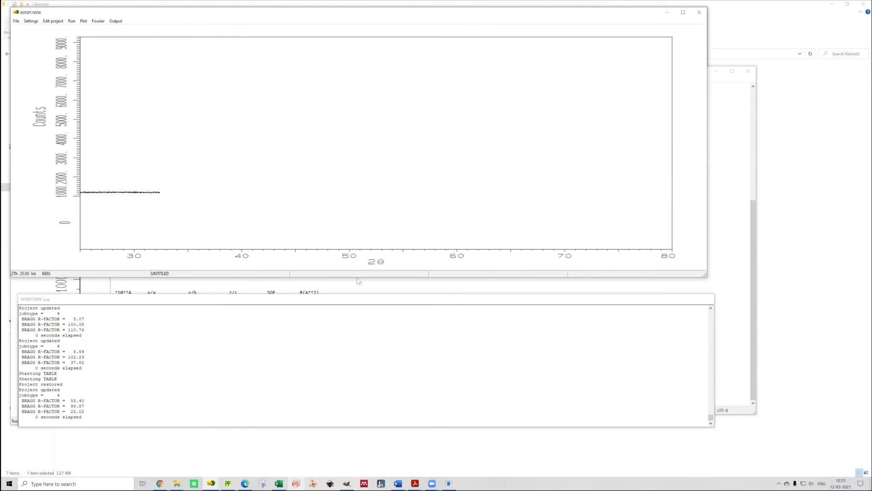
click(53, 21)
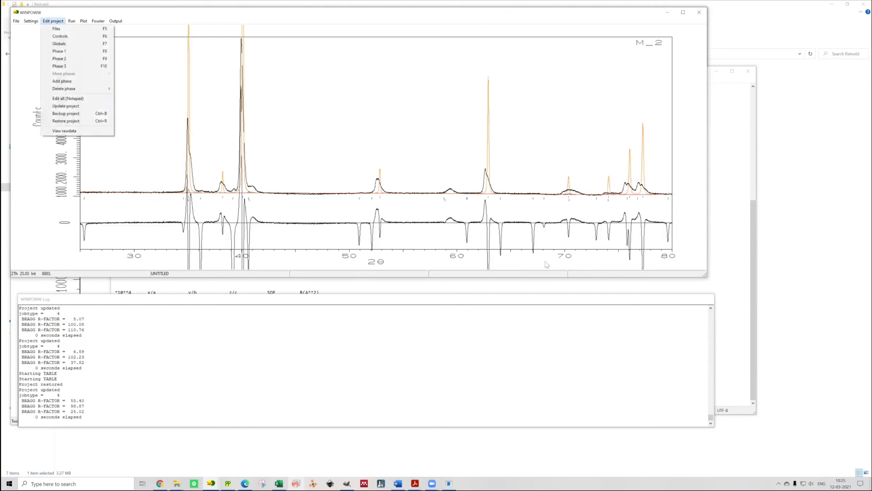
click(69, 44)
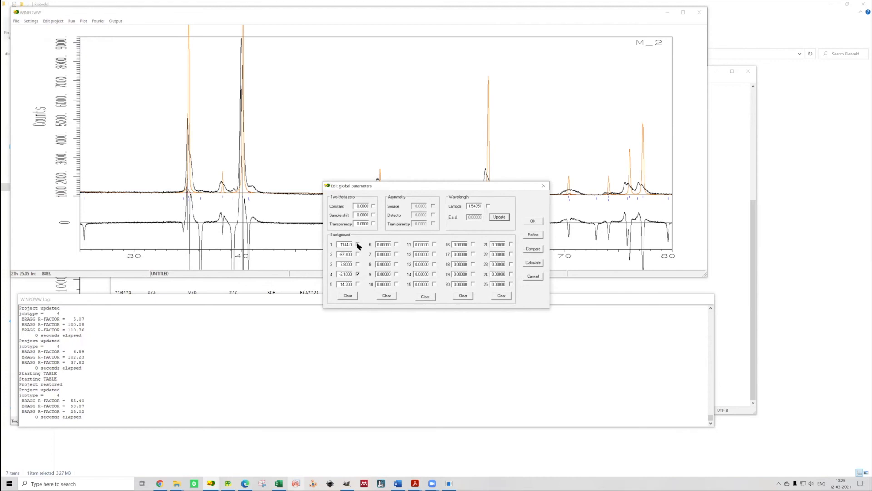
click(534, 249)
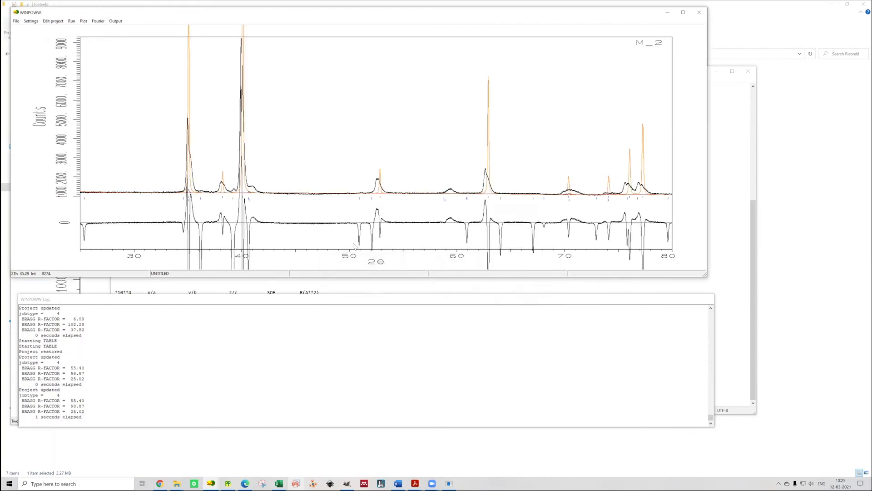
click(52, 21)
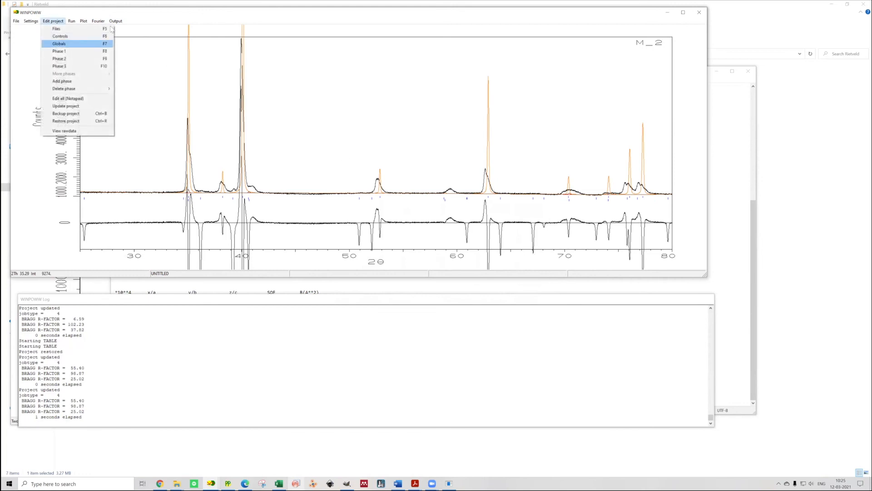
click(54, 39)
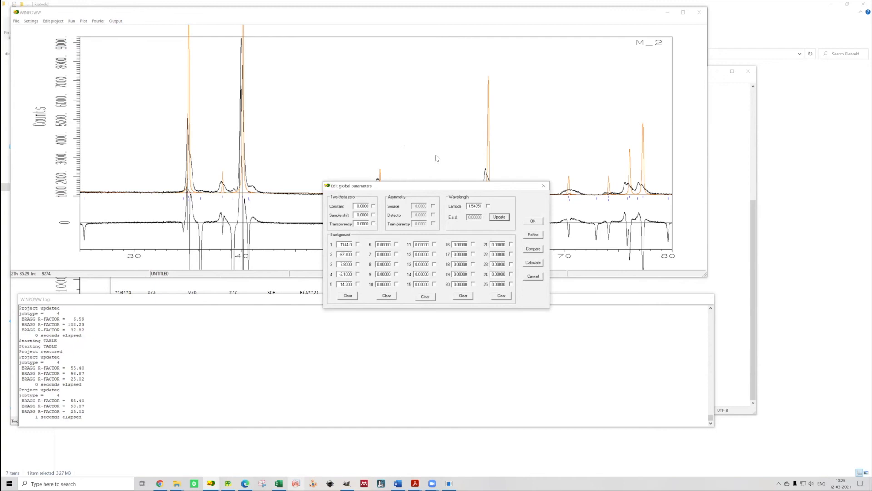
click(533, 234)
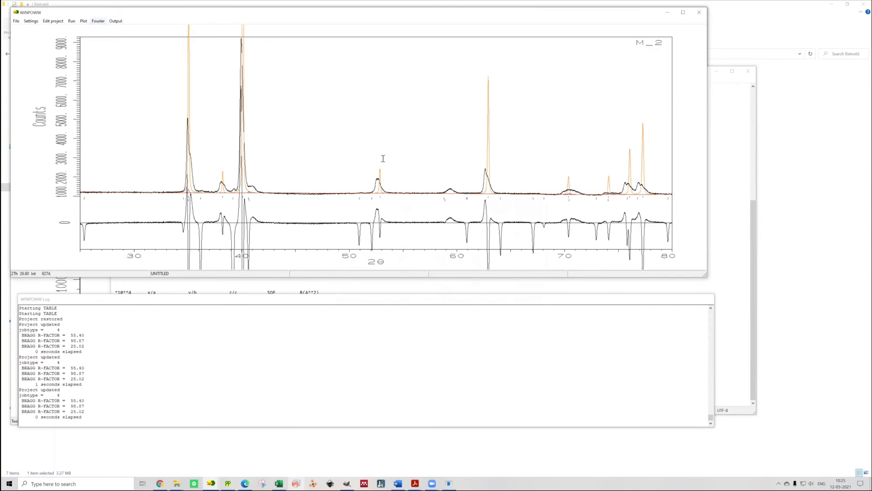
- Set TiH2's cell parameter a to 4.41100 with scale factor 0.10000E-02, and run the refinement
click(53, 21)
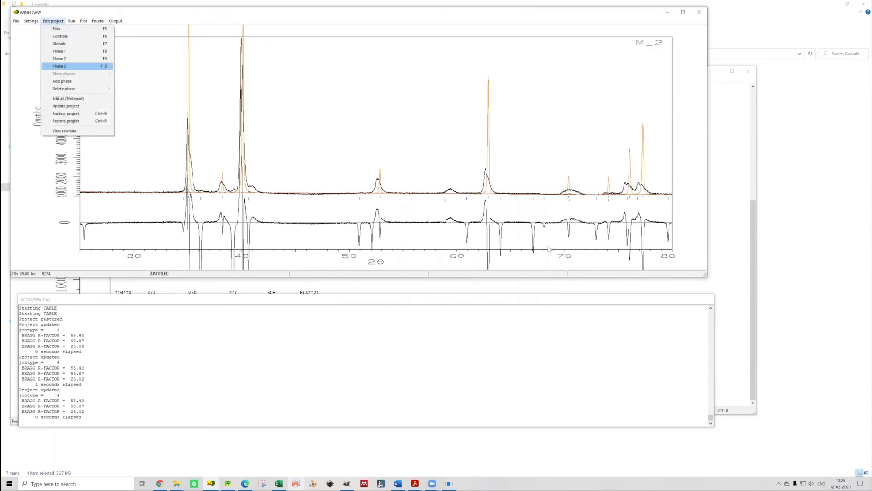
click(59, 67)
key(BackSpace)
text(1100)
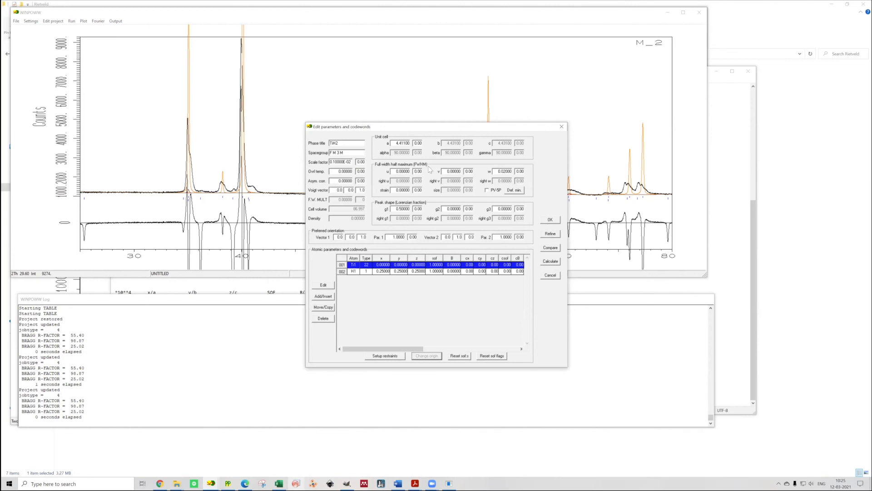
key(Return)
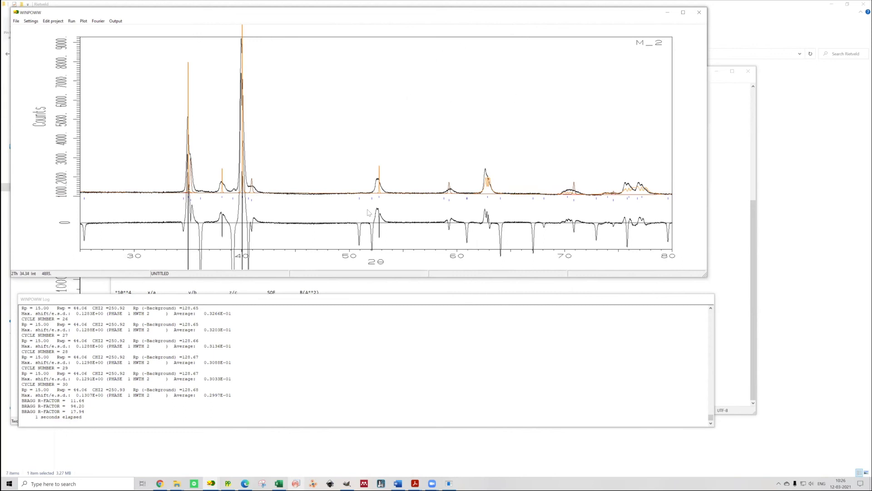
- Examine how the refined alpha-Ti and TiH2 peaks match the measured peaks around 35°, 38° and 40° 2θ
drag(180, 121, 269, 203)
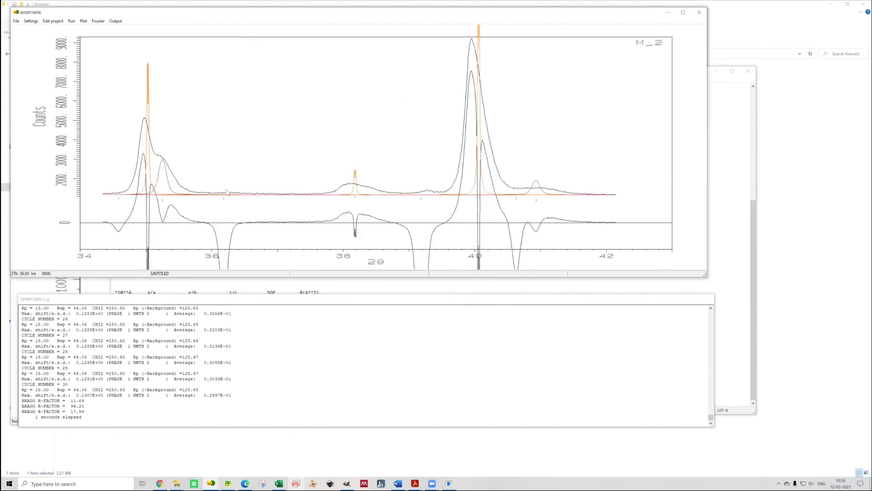
drag(299, 158, 418, 239)
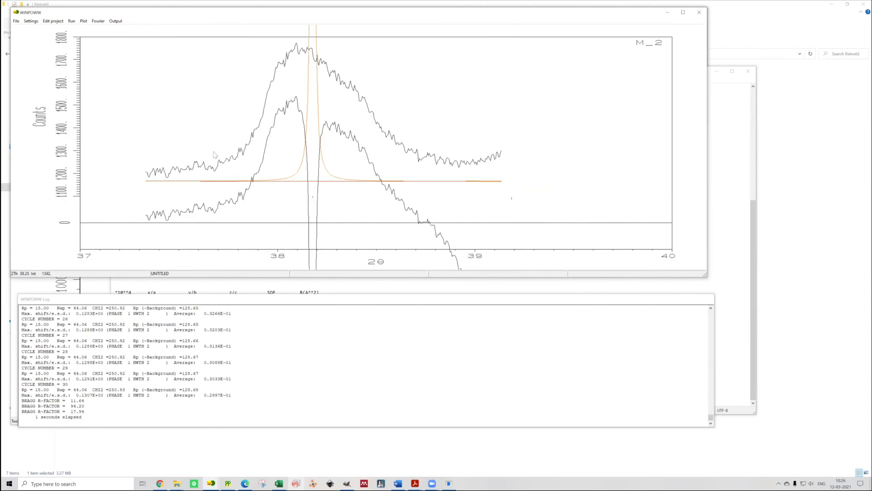
right_click(222, 172)
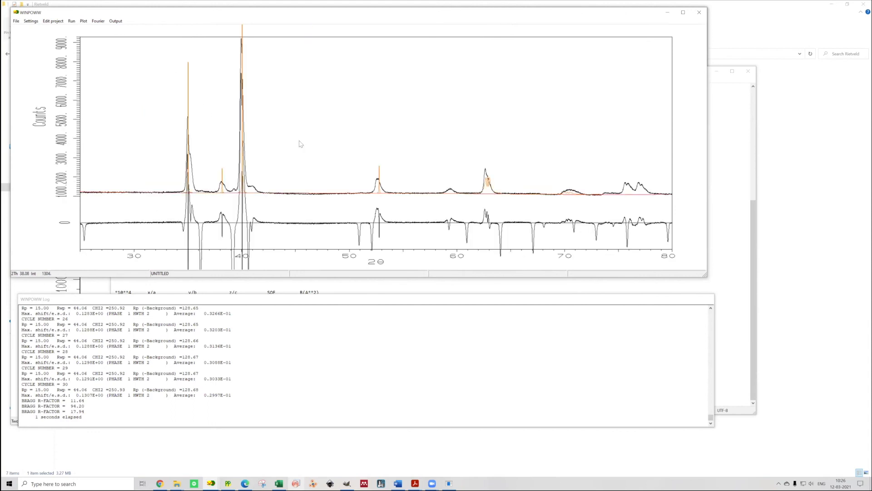
drag(180, 148, 255, 182)
drag(371, 159, 409, 219)
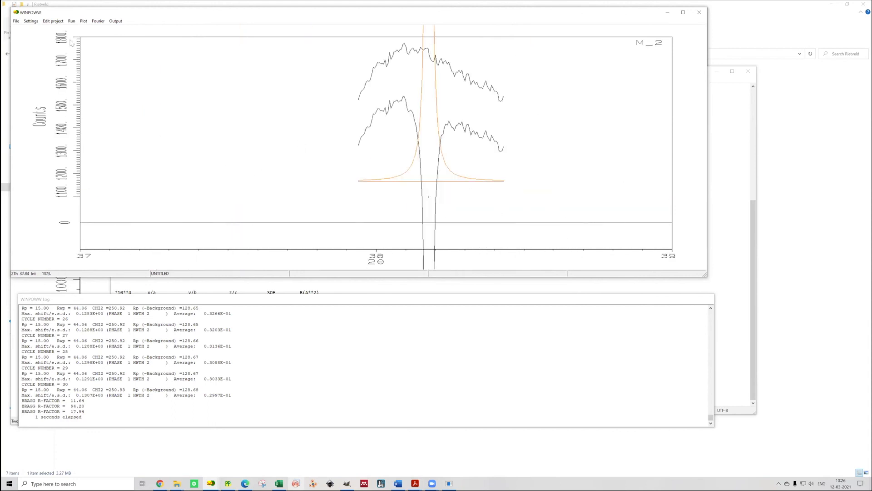
right_click(73, 56)
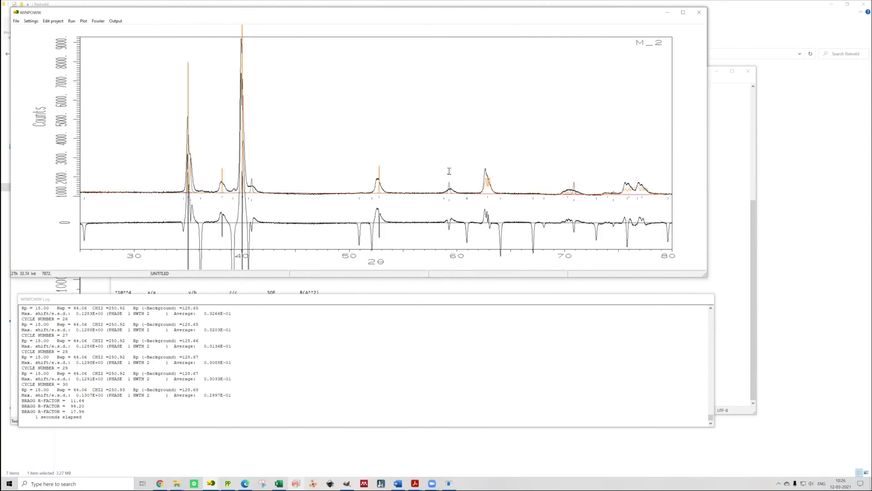
drag(204, 107, 282, 197)
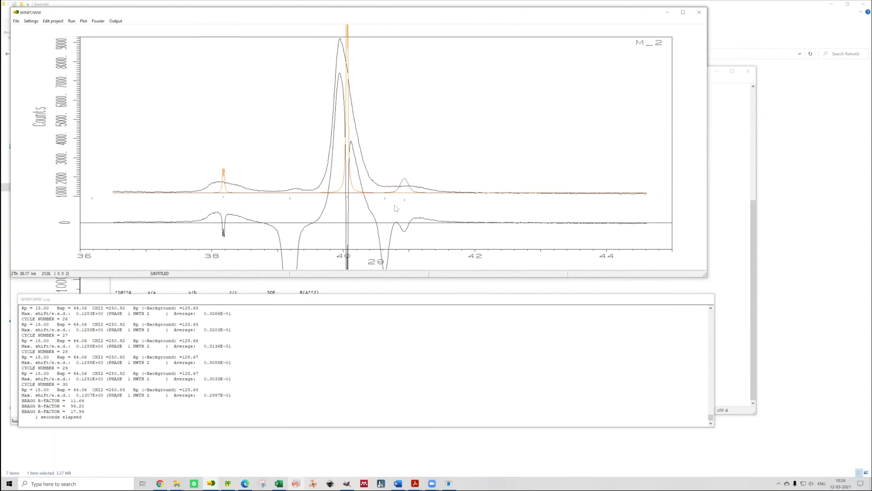
- Check the alpha-Ti phase's refined parameters, and restore the project from its backup
click(52, 21)
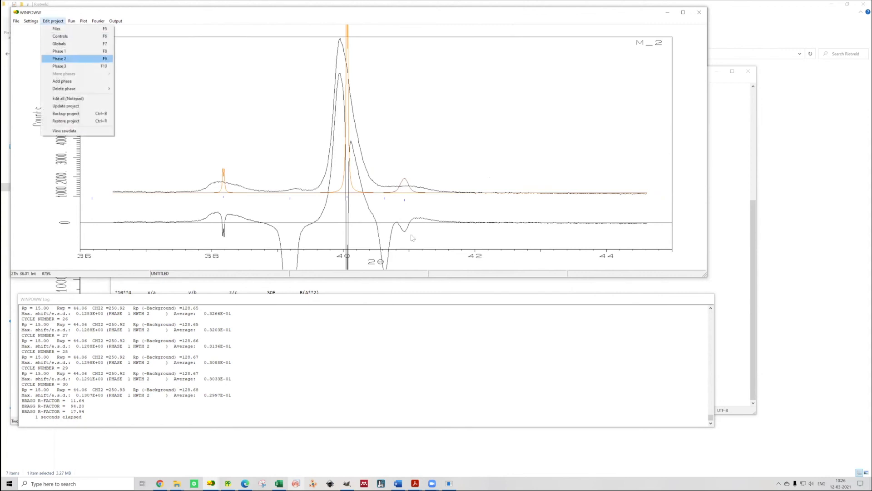
click(59, 51)
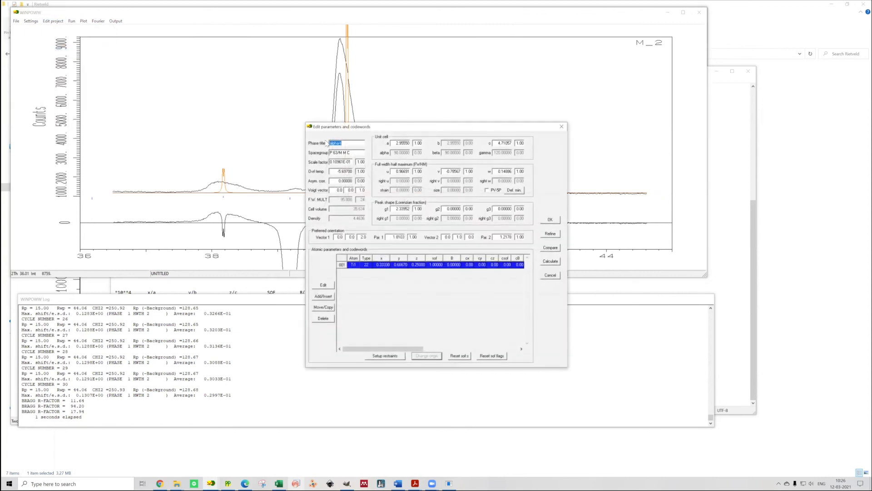
key(Escape)
click(55, 21)
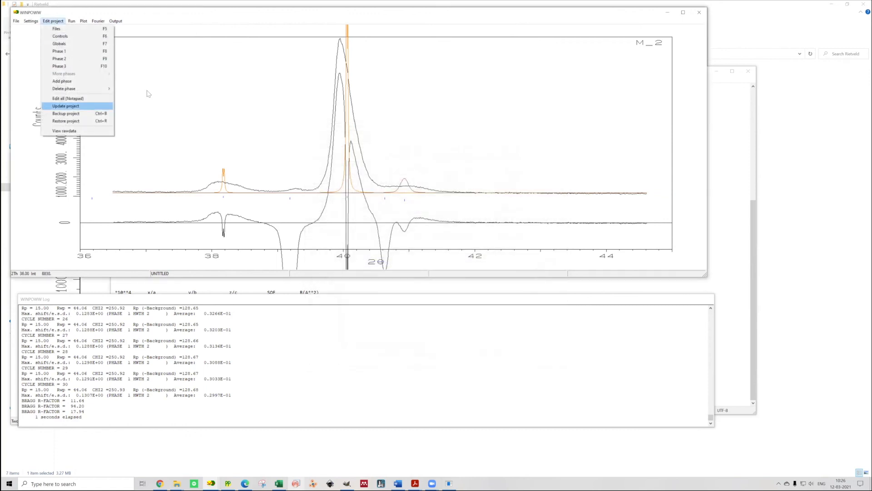
click(66, 120)
double_click(90, 74)
click(53, 21)
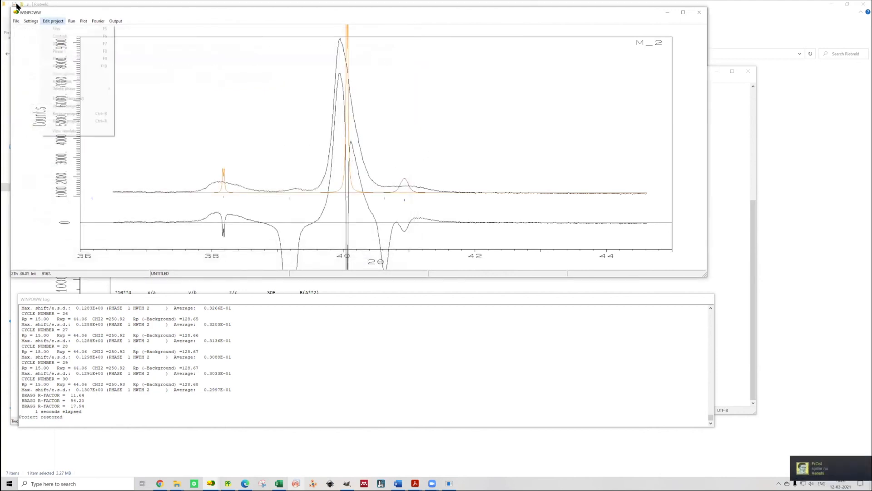
- Update the restored project to recalculate its pattern, and inspect the measured peak around 59° 2θ
click(66, 106)
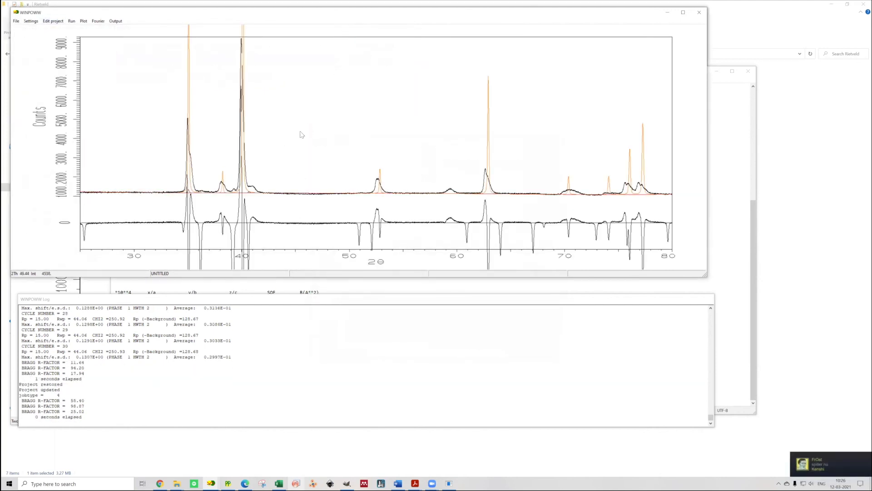
click(283, 129)
right_click(284, 129)
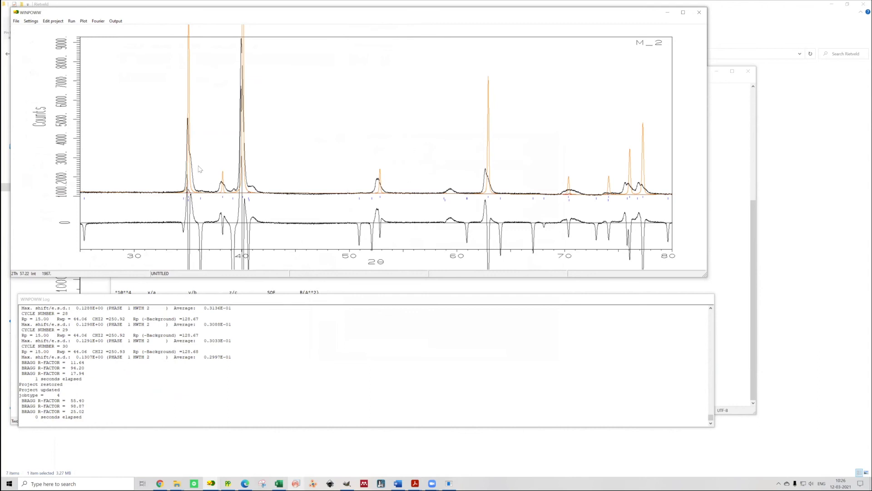
drag(427, 178, 467, 226)
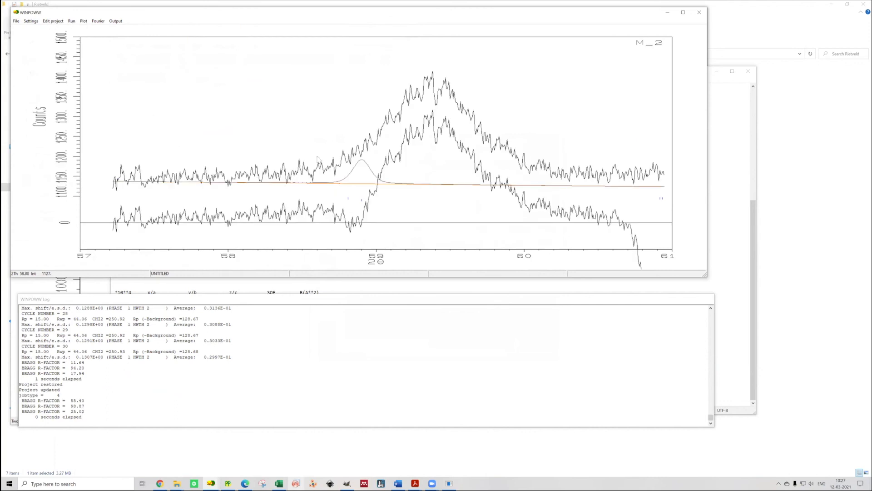
right_click(402, 253)
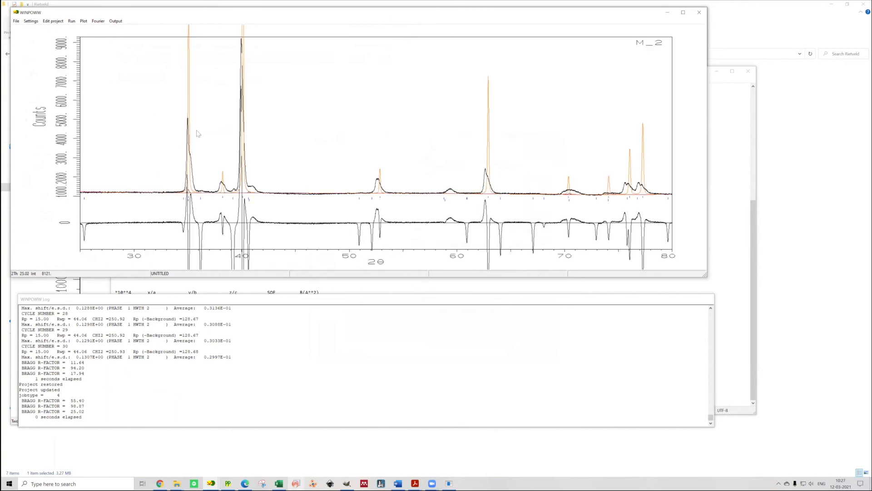
- Show Phase 2's calculated pattern in the plot and inspect the range from about 33° to 46° 2θ
key(alt+p)
key(Down)
key(Return)
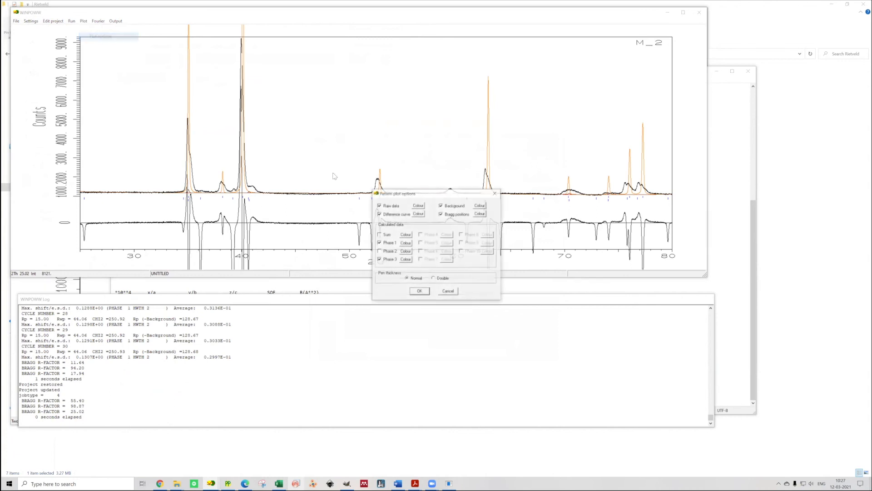
key(Return)
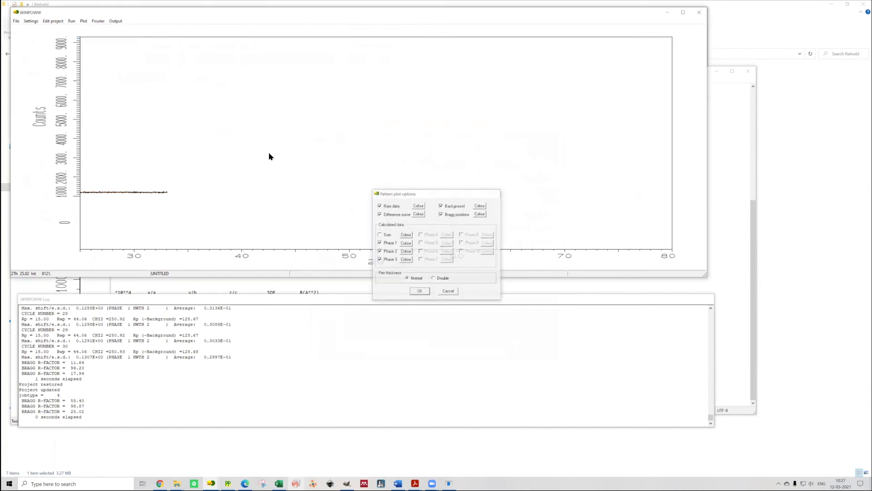
drag(164, 141, 308, 240)
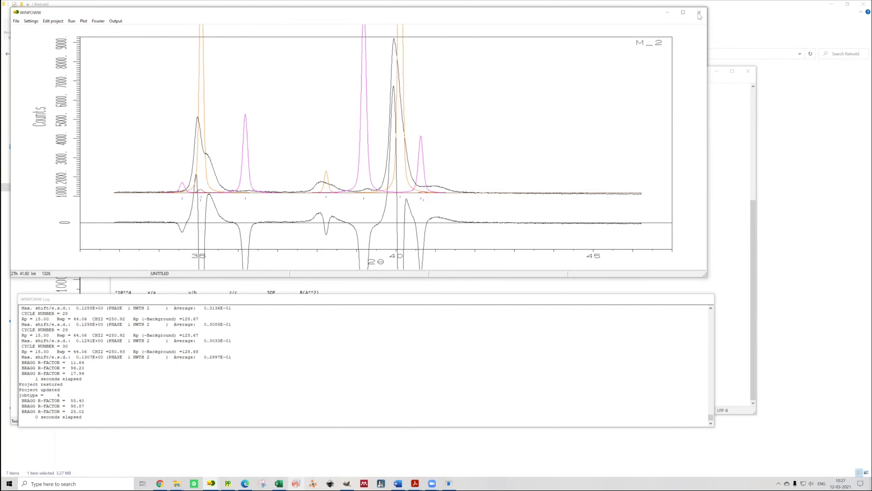
- Start a fresh WINPOWW session and open the project M_2.rec
click(211, 482)
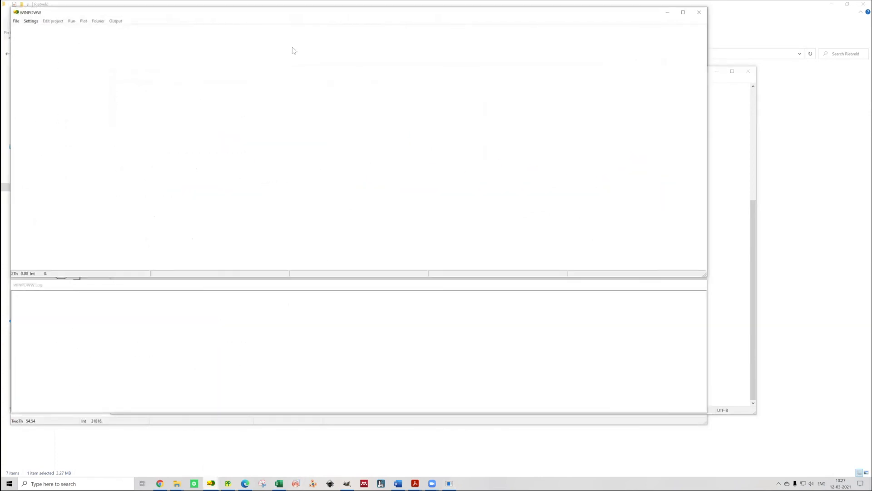
click(16, 21)
click(37, 37)
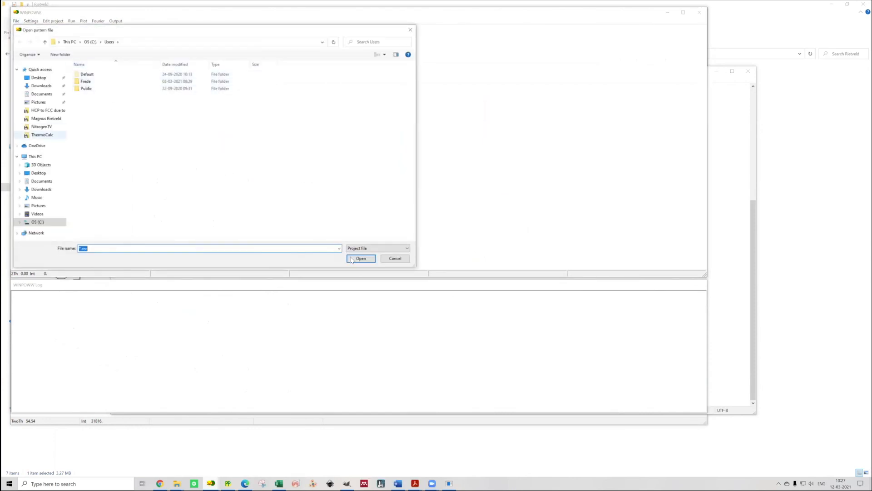
click(46, 118)
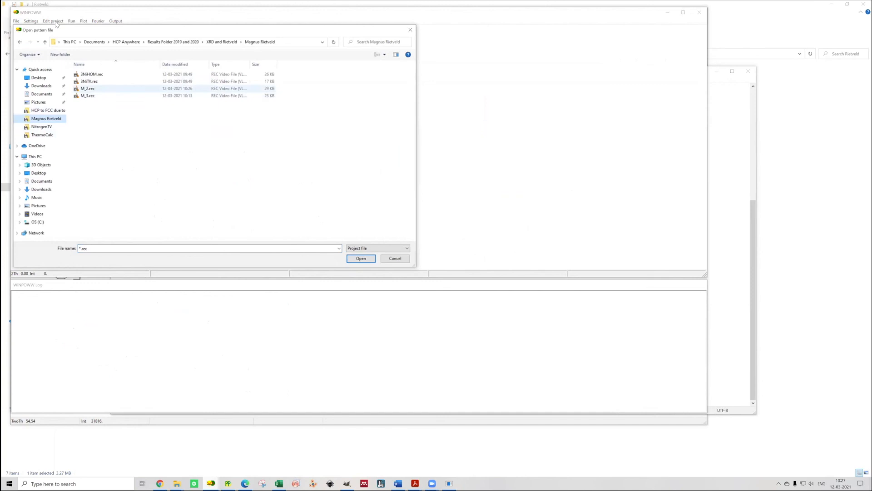
double_click(88, 88)
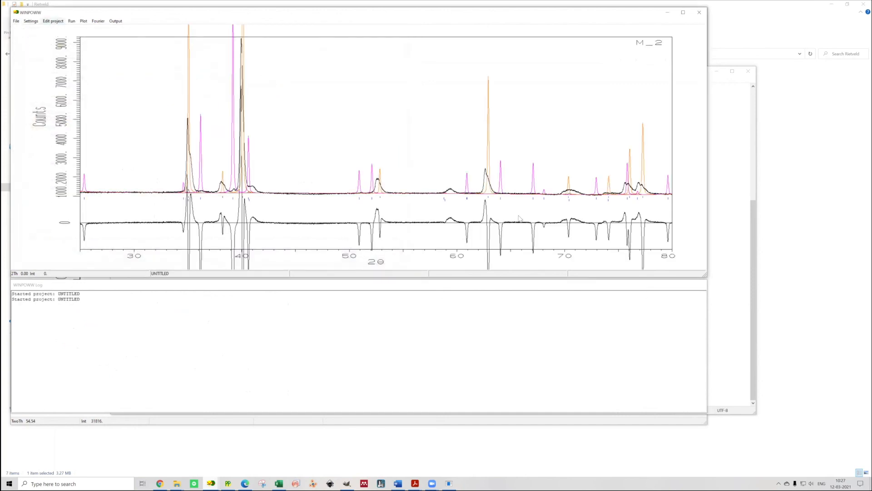
- Select 05.gdf as the project's input raw data file and compare it with the calculated pattern
key(alt+e)
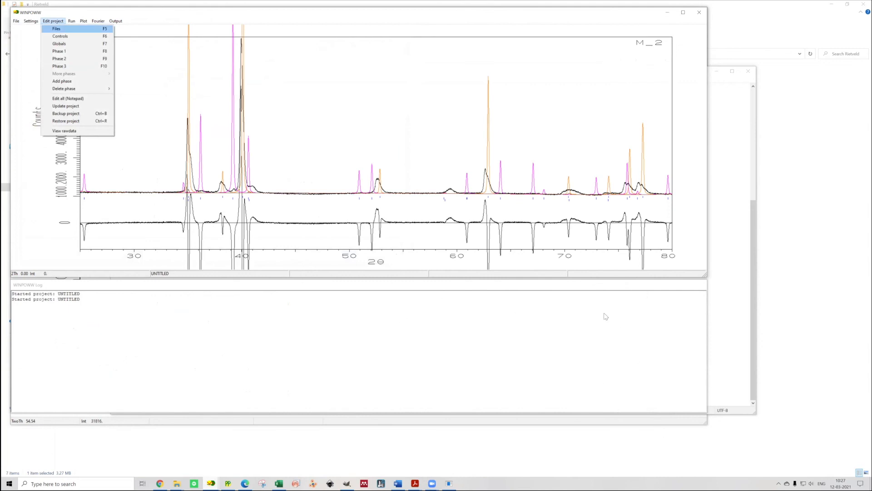
key(Return)
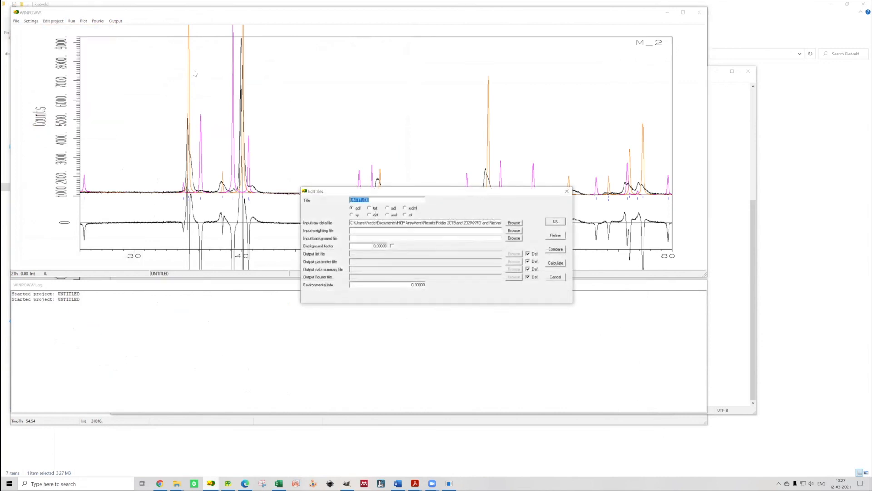
click(514, 223)
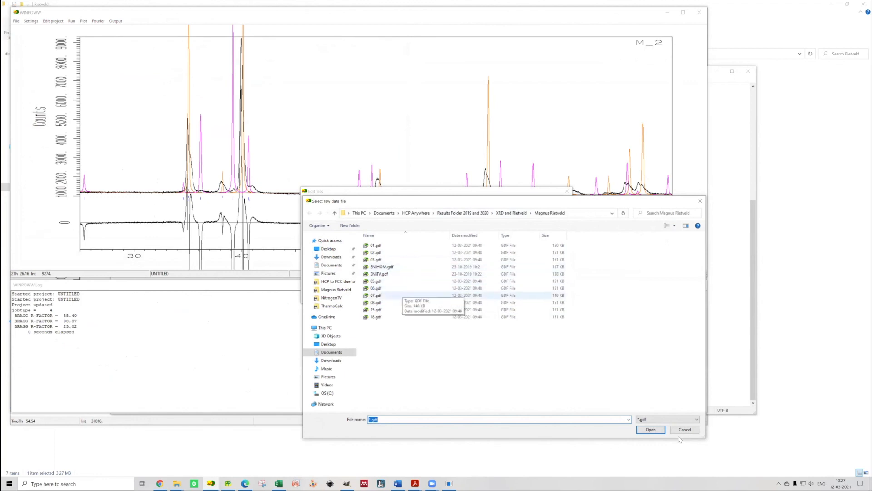
click(409, 280)
click(651, 429)
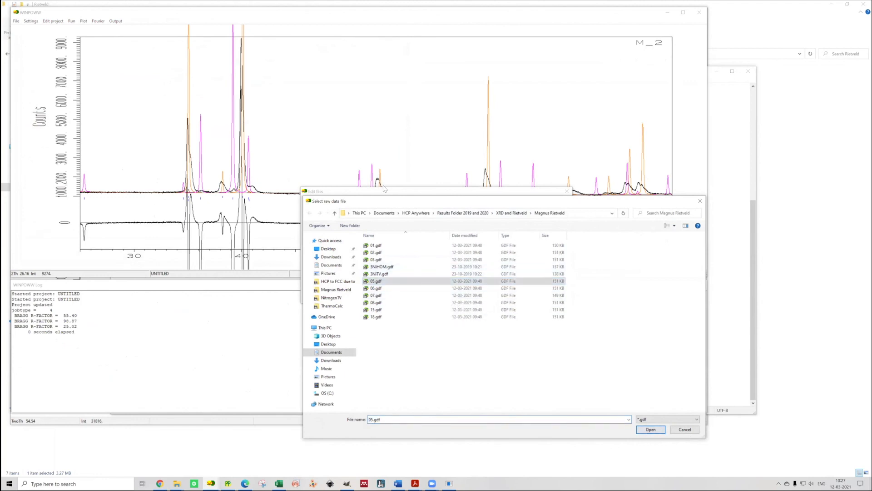
click(556, 249)
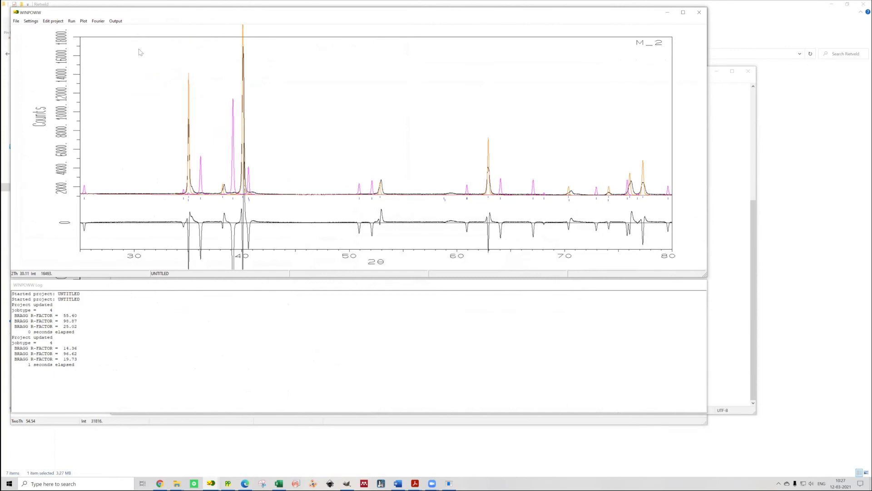
- Switch to the "List of treatments" e-mail in the browser and look up the treatment of sample #05
click(161, 482)
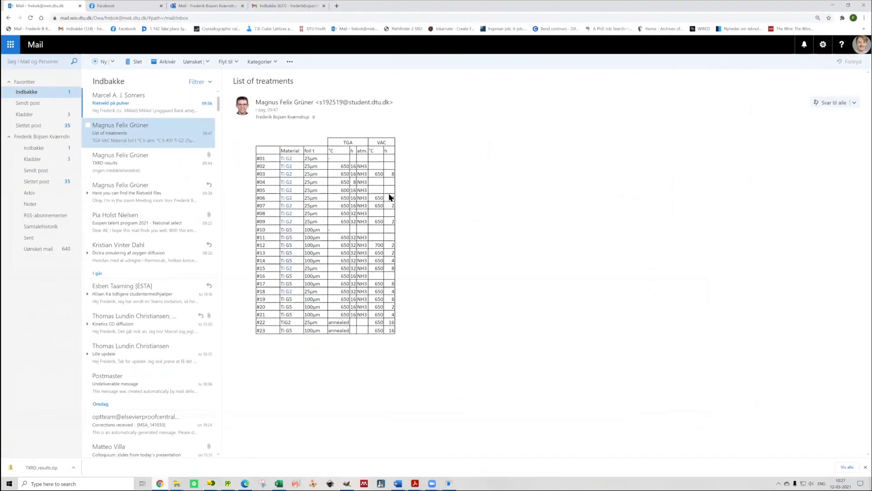
drag(258, 190, 295, 199)
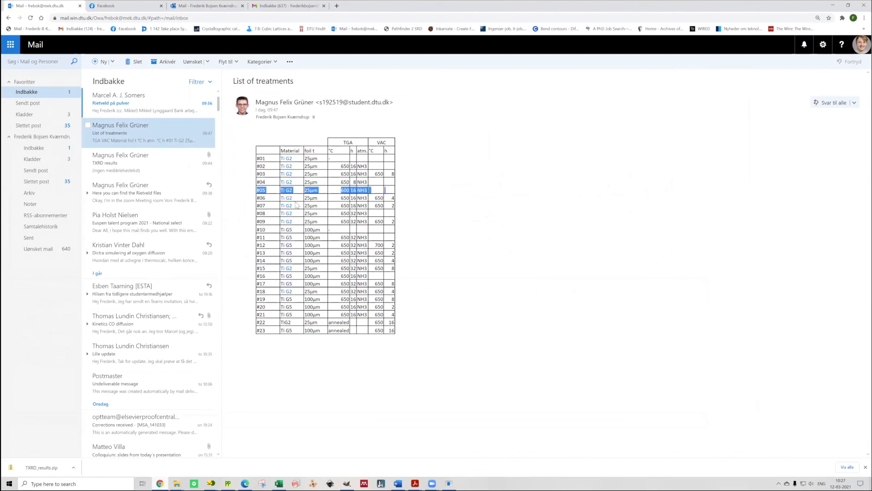
click(296, 205)
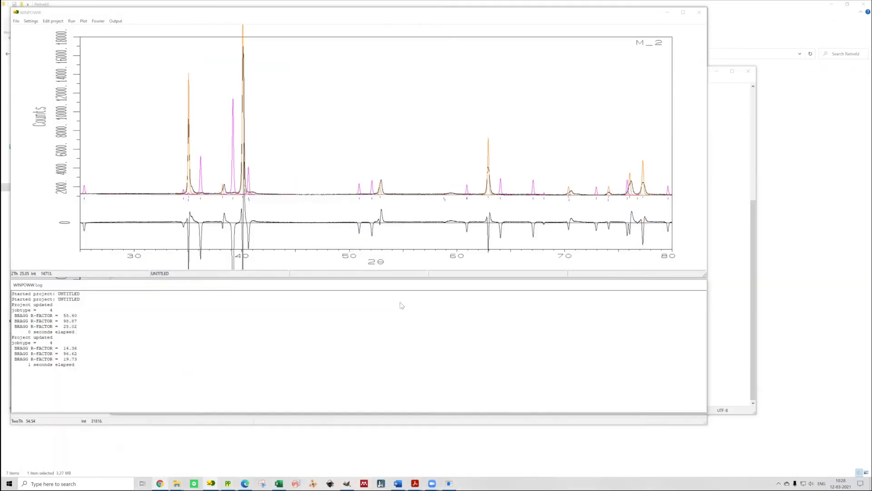
- Return to WINPOWW, select 08.gdf as the input raw data file and compare it with the calculated pattern
click(514, 223)
click(384, 303)
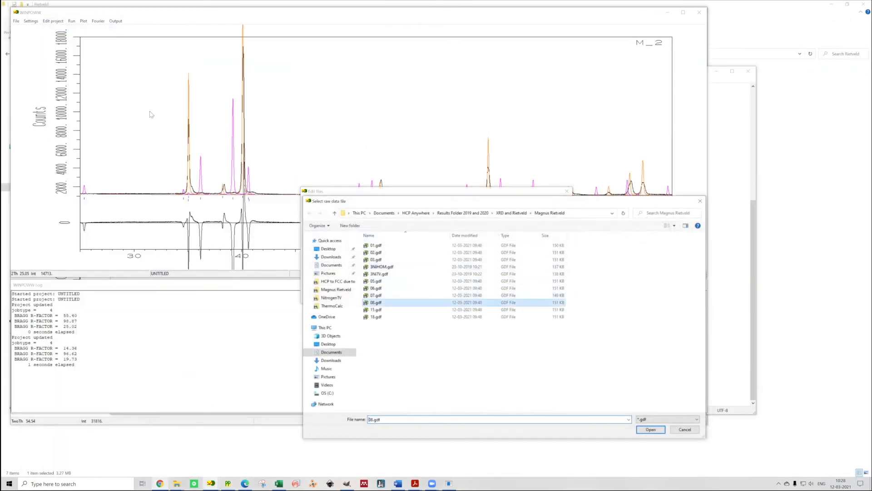
click(651, 429)
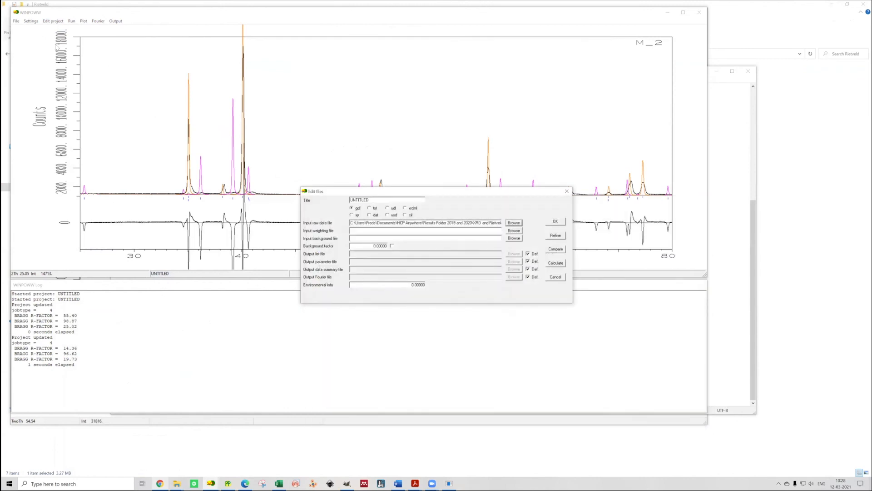
click(555, 249)
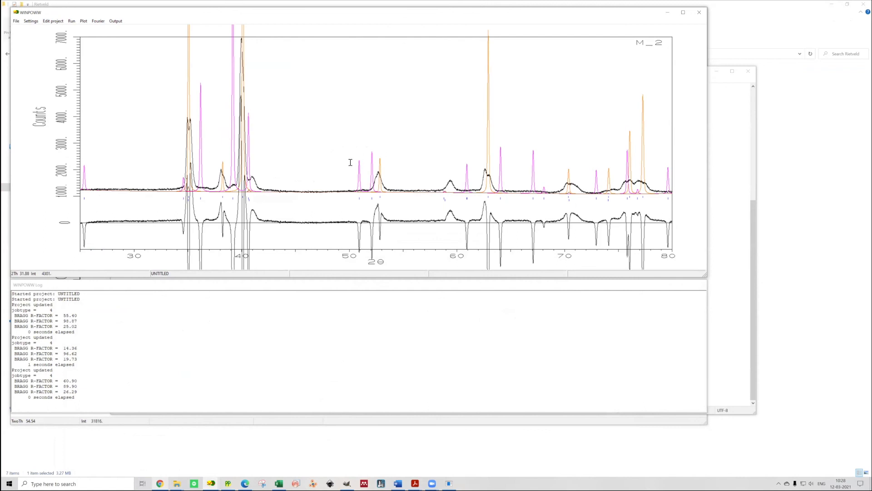
- Lower TiH2's unit cell parameter a to shift its peaks towards the measured ones, and recalculate the pattern
key(alt+e)
key(Down)
key(Down)
key(Down)
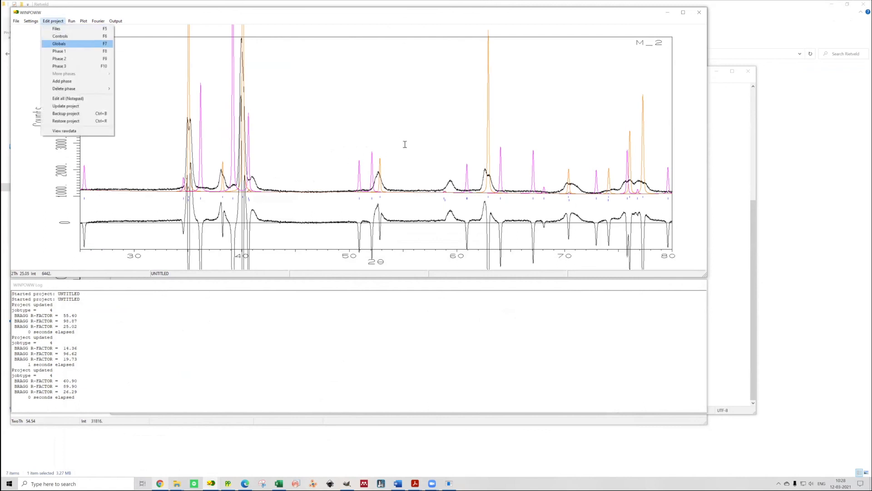
key(Down)
key(Down)
key(Down)
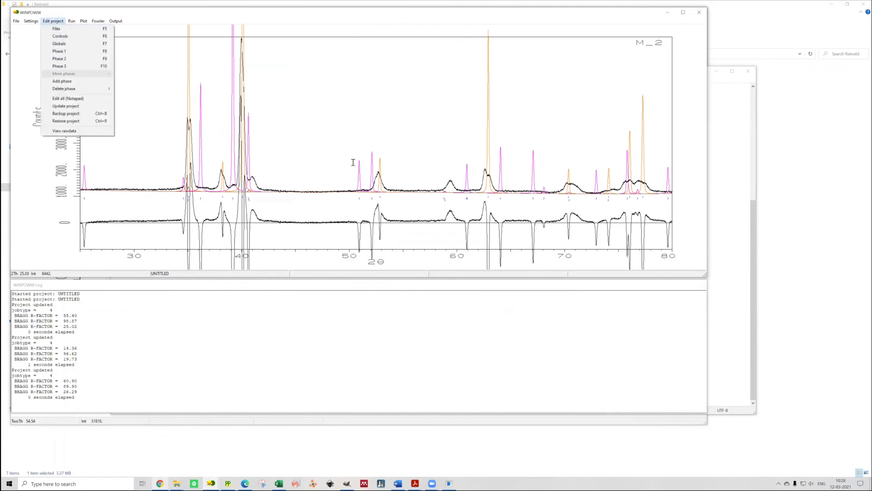
key(Up)
key(Return)
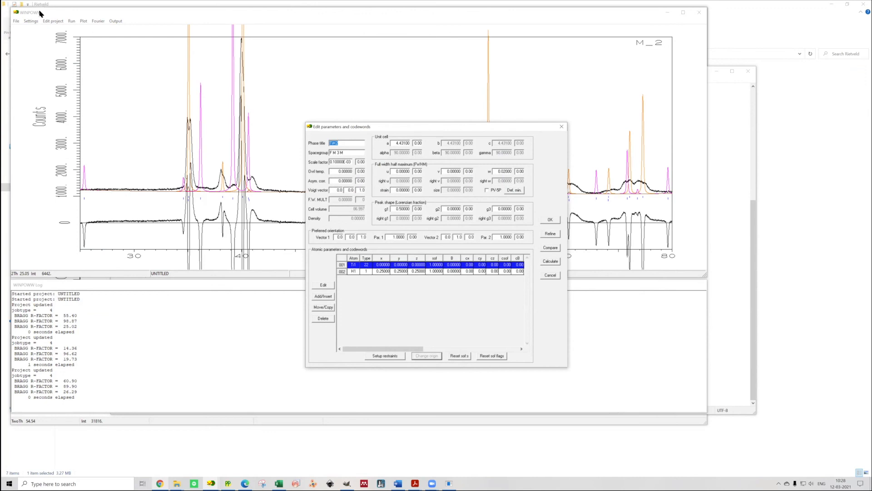
click(404, 144)
key(BackSpace)
text(1)
key(Return)
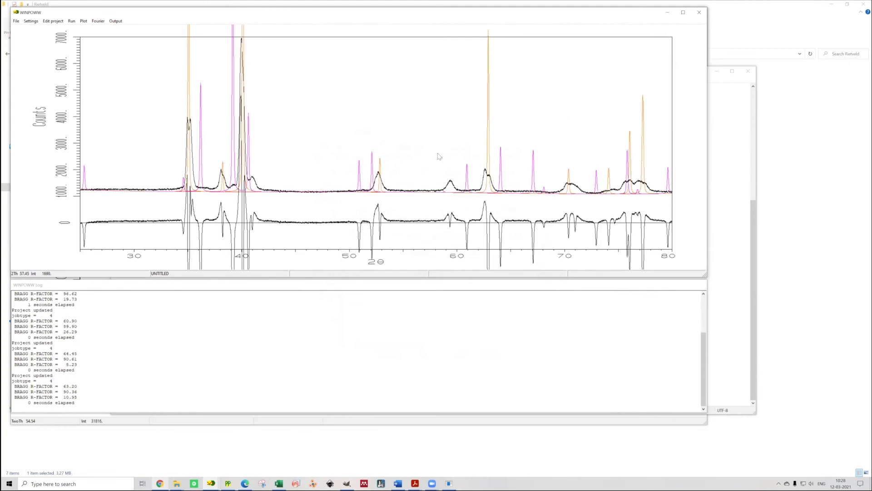
- Save the project as M_8.rec in the same folder as M_2.rec
click(16, 21)
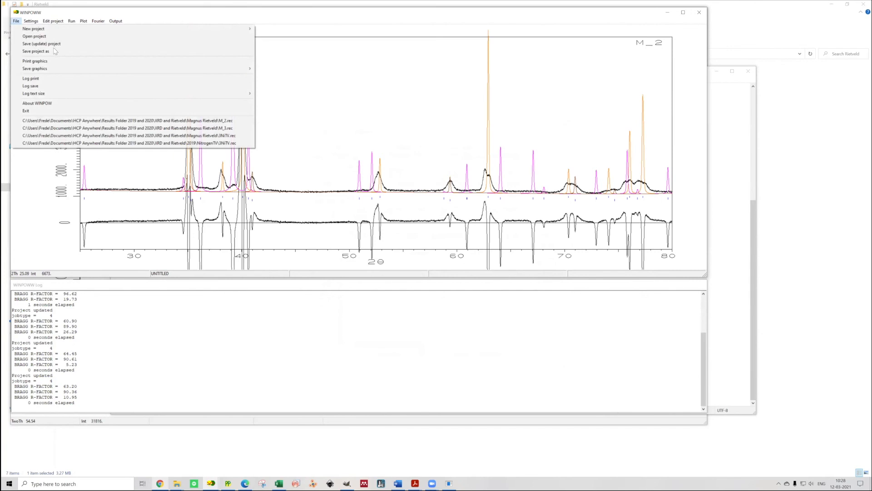
key(Down)
key(Down)
key(Down)
key(Down)
key(Up)
key(Up)
key(Down)
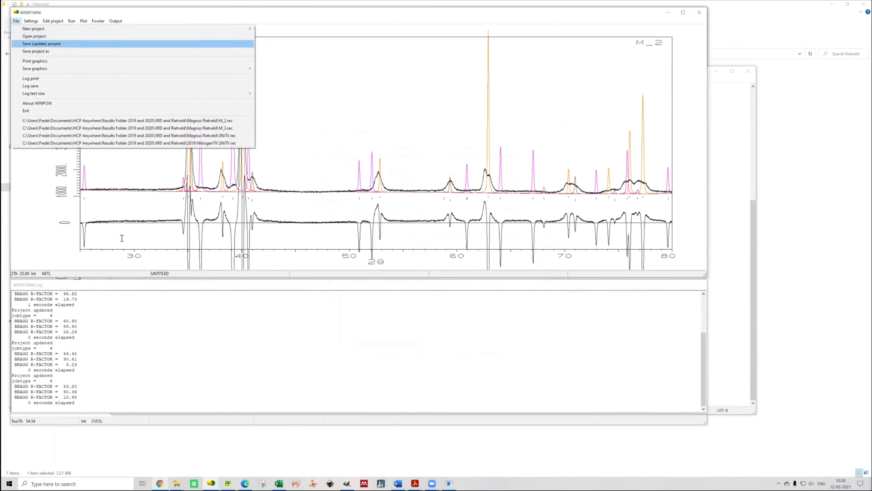
key(Down)
key(Return)
key(Right)
key(Left)
key(Left)
key(Left)
key(Left)
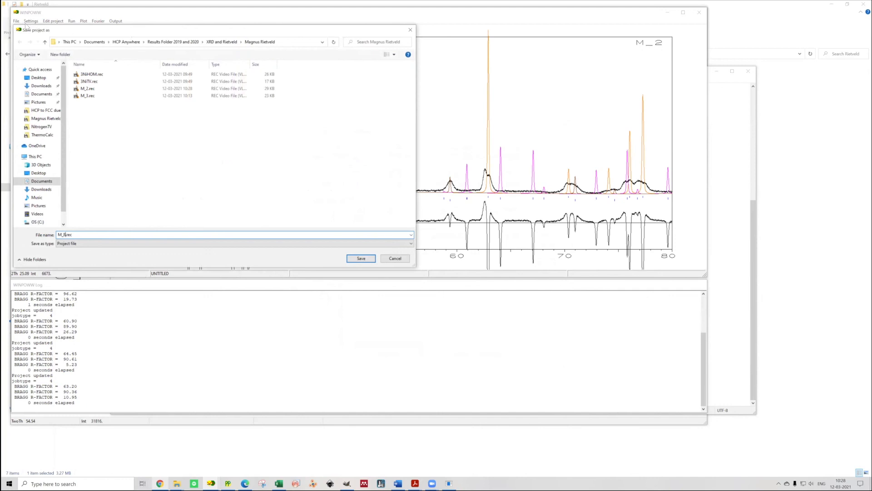
key(Return)
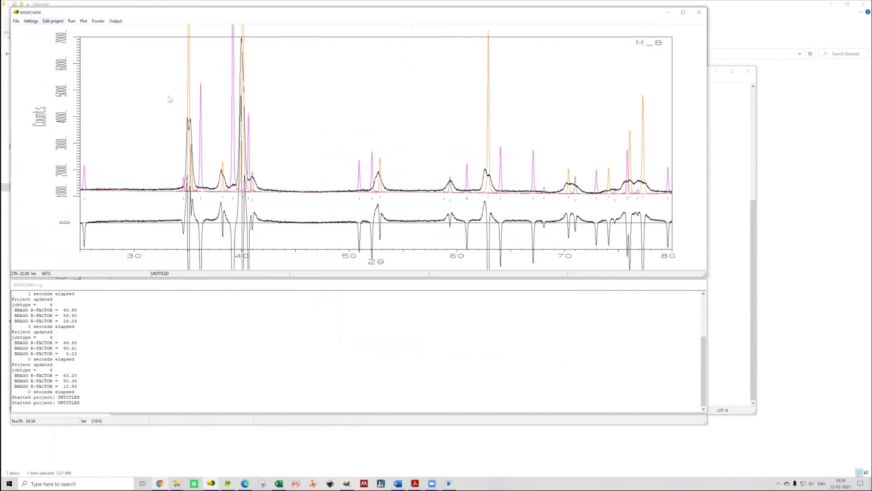
- Open the Phase 1 parameters, recalculate the M_8 pattern from them and back up the project
click(53, 21)
click(59, 51)
key(alt+c)
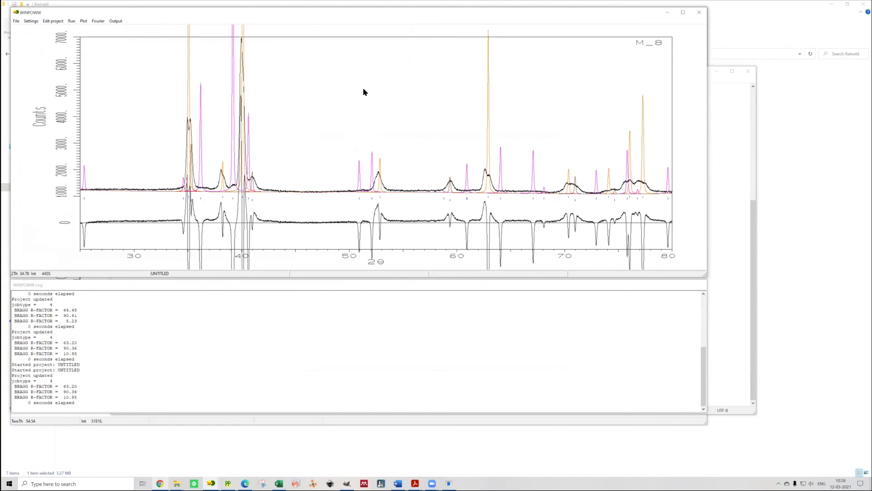
- Examine how the calculated phase peaks line up with the measured M_8 peaks between about 33° and 45° 2θ
drag(363, 89, 378, 70)
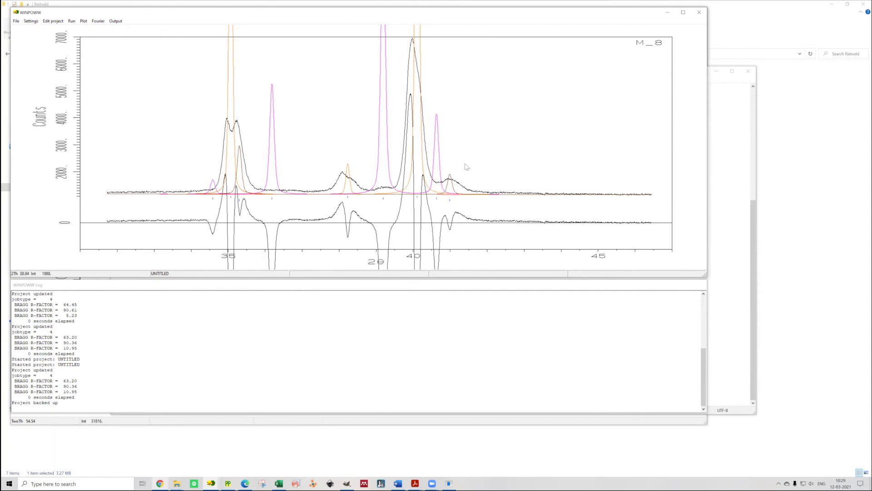
drag(375, 172, 400, 208)
right_click(439, 177)
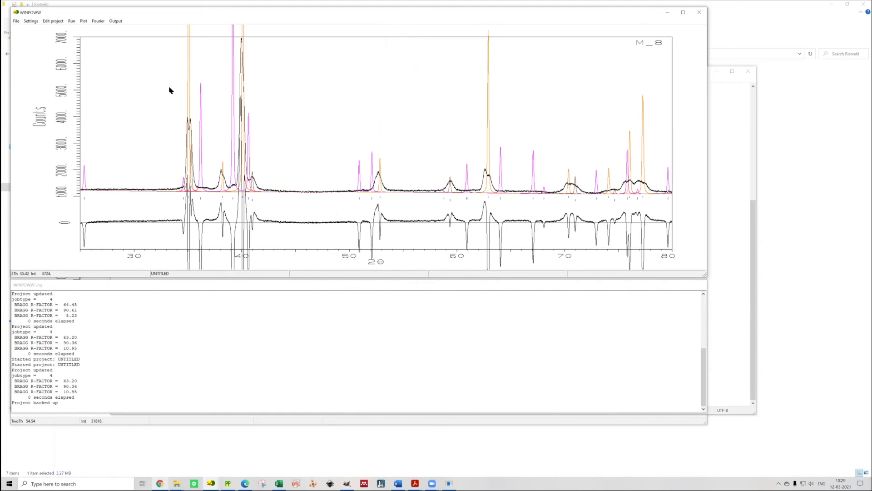
drag(169, 112, 295, 214)
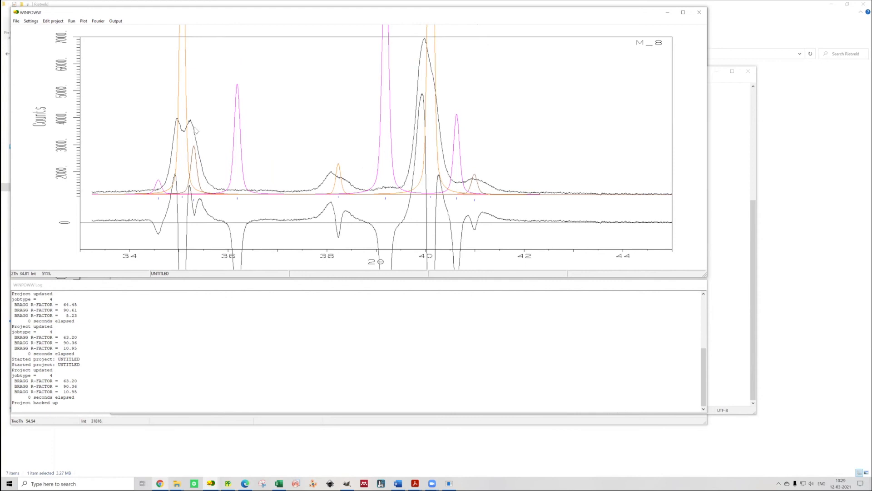
right_click(279, 196)
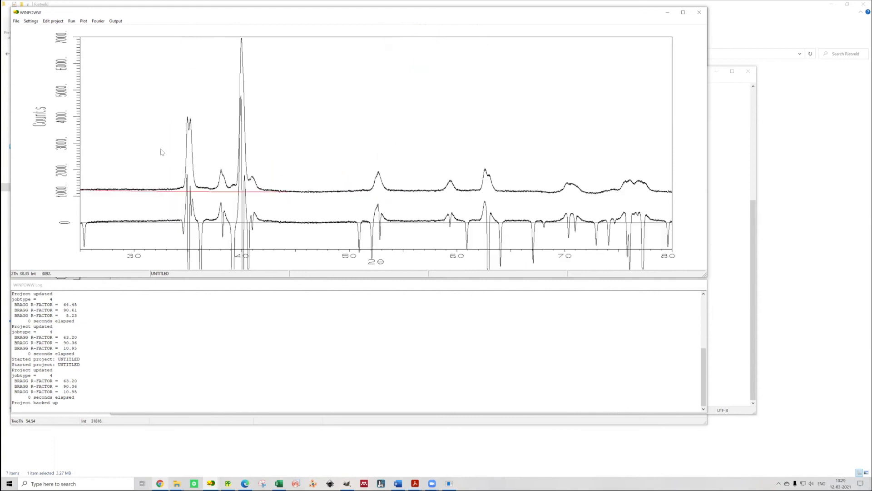
- Examine how the calculated phase peaks line up with the measured double peak near 38° 2θ
drag(434, 160, 467, 221)
right_click(374, 197)
drag(172, 107, 278, 195)
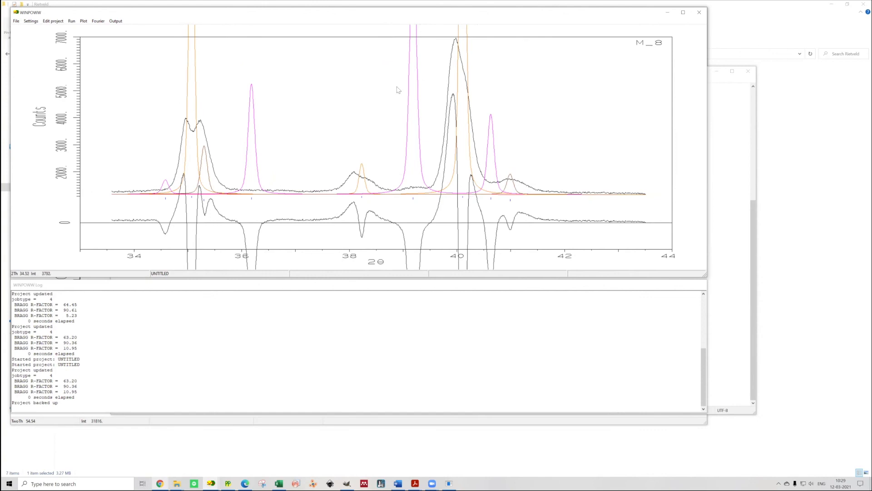
drag(325, 145, 397, 210)
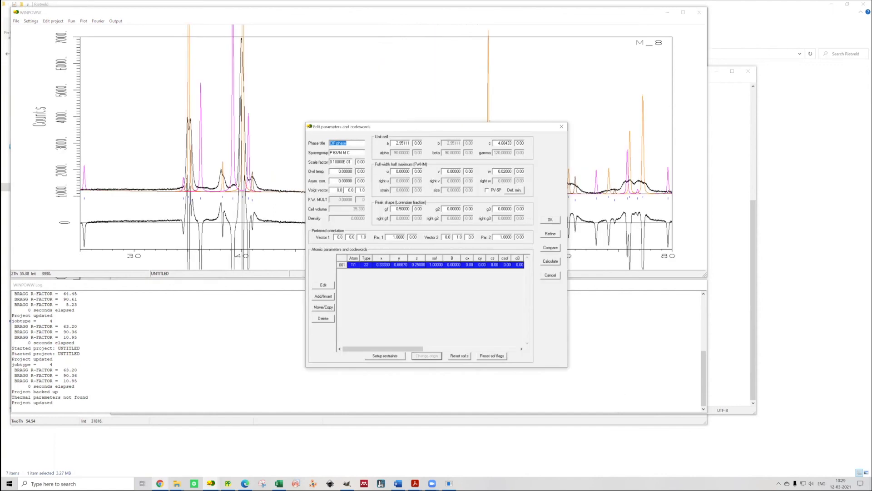
- Retitle the added P 63/M M C titanium phase, set its unit cell parameter c to 4.70, recalculate and inspect the fit near 38° 2θ
text(A)
text(4.)
text(70)
key(Return)
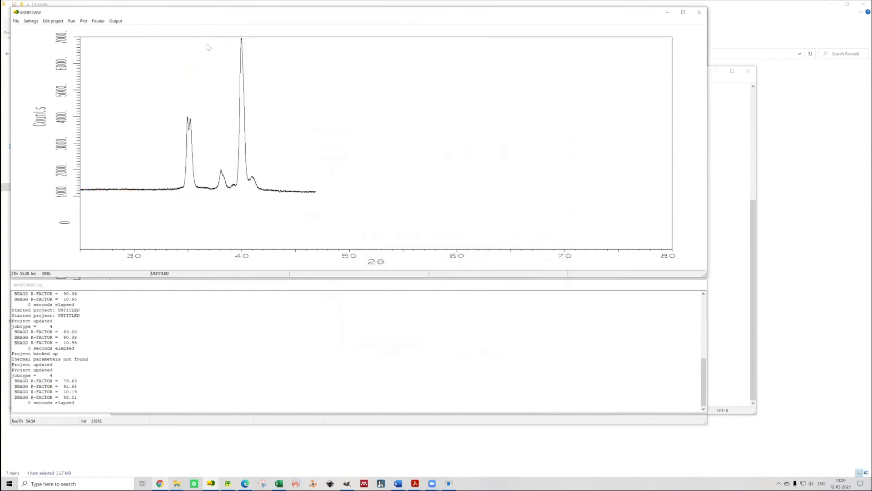
drag(164, 82, 277, 223)
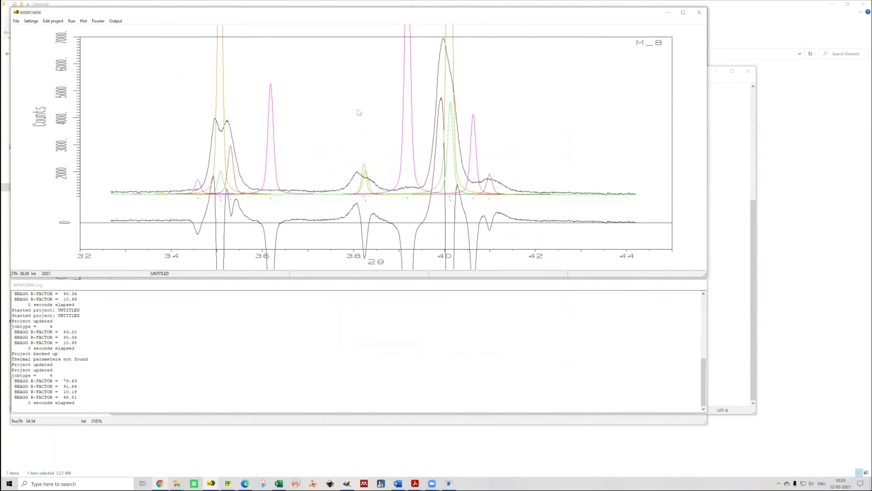
drag(338, 151, 369, 184)
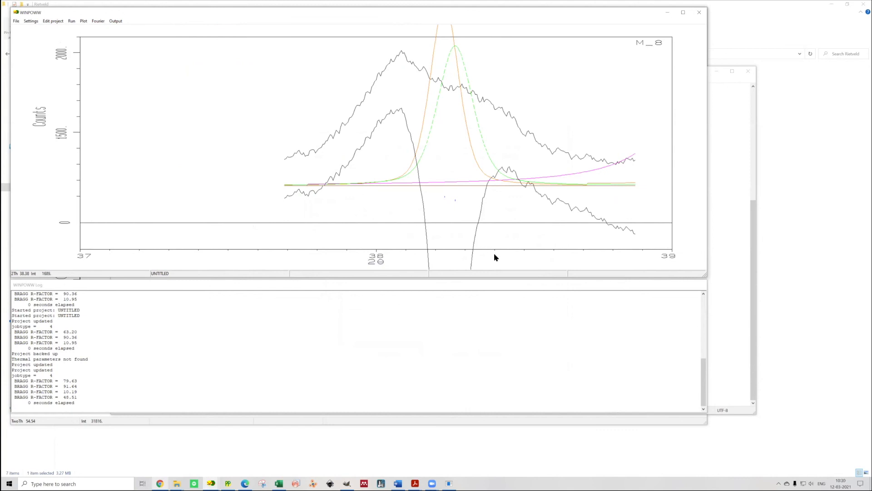
- Calculate the pattern with the added F M 3 M titanium nitride phase and plot only Phase 5 among the calculated phases
drag(482, 326, 484, 331)
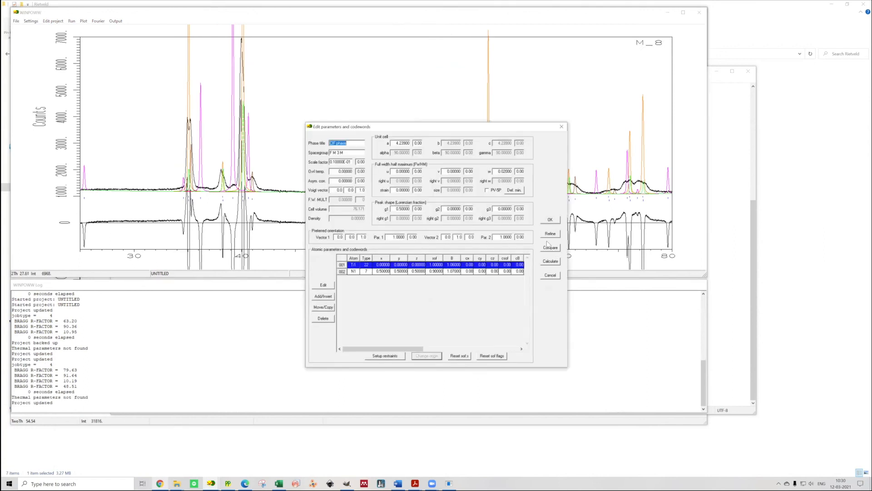
click(550, 247)
click(84, 21)
click(89, 37)
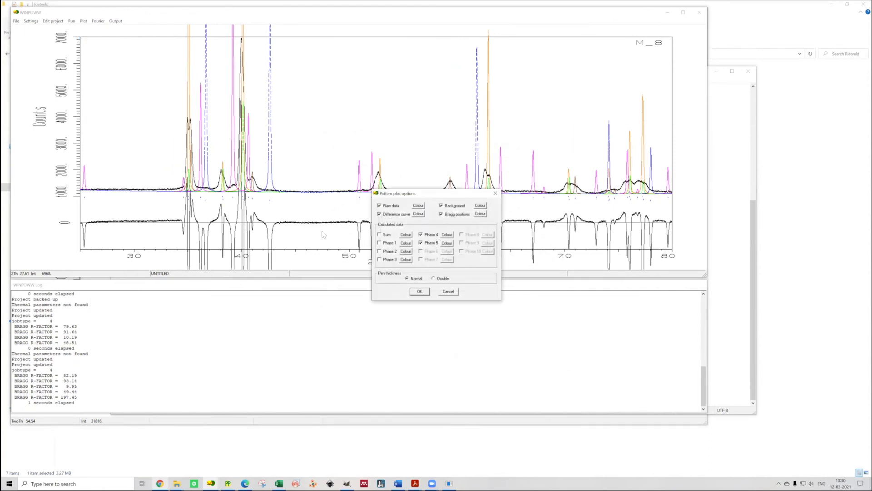
key(Return)
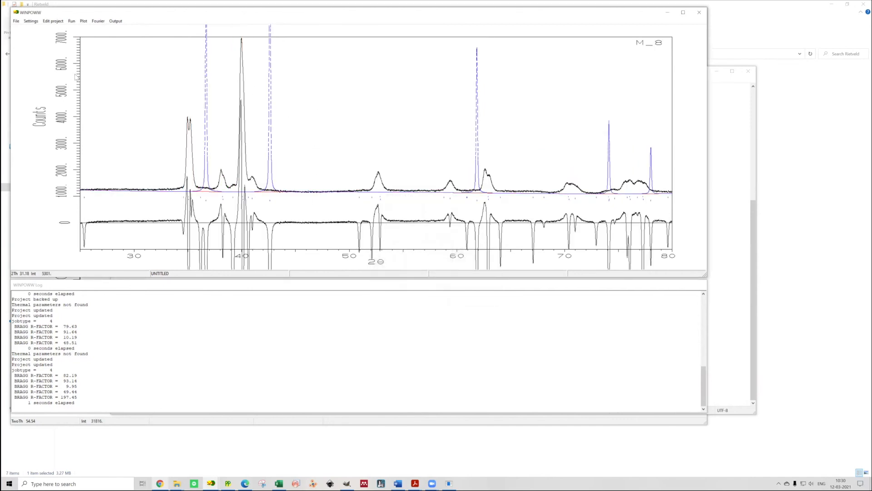
drag(146, 81, 324, 178)
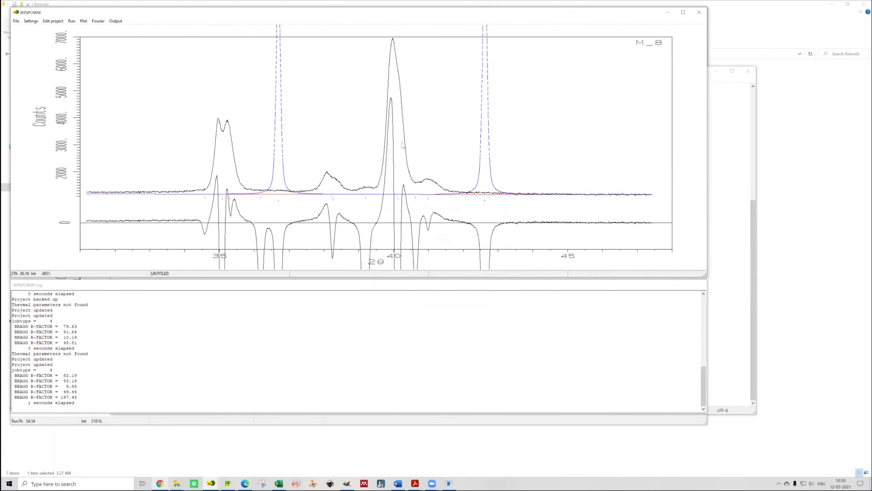
- Title Phase 5 TiN and recalculate the pattern
click(53, 21)
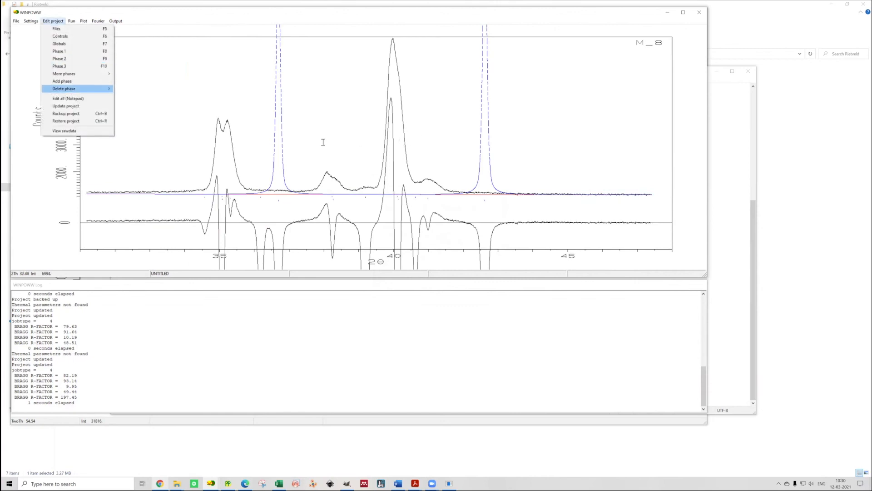
mouse_move(73, 74)
click(137, 81)
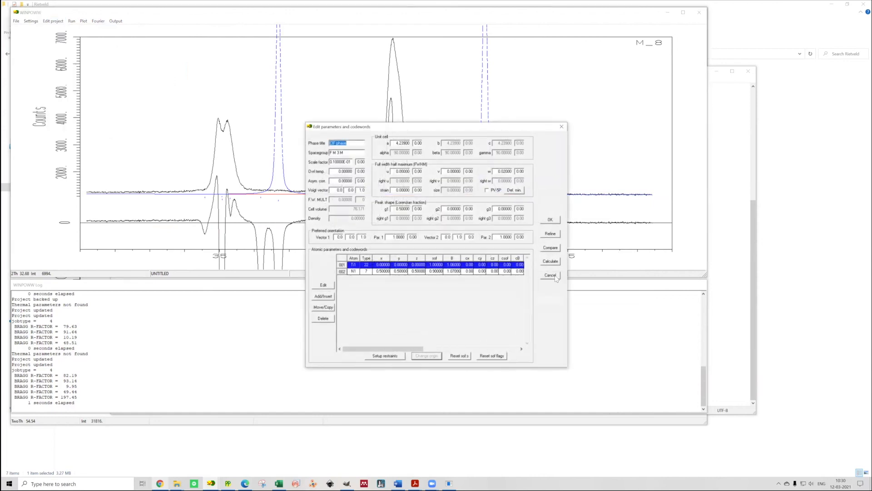
key(Tab)
key(shift+Tab)
text(TiN)
click(550, 248)
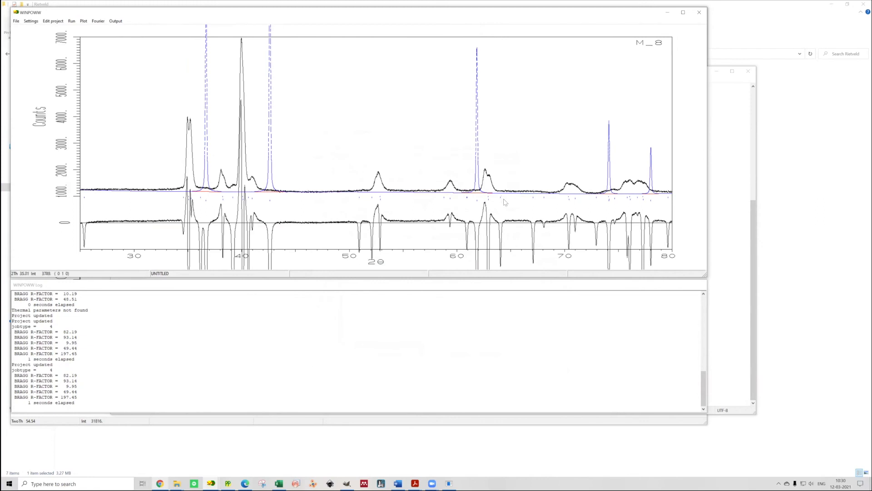
- Examine whether the measured pattern has peaks at the calculated TiN positions between about 35° and 45° and between 71° and 79° 2θ
drag(428, 156, 402, 173)
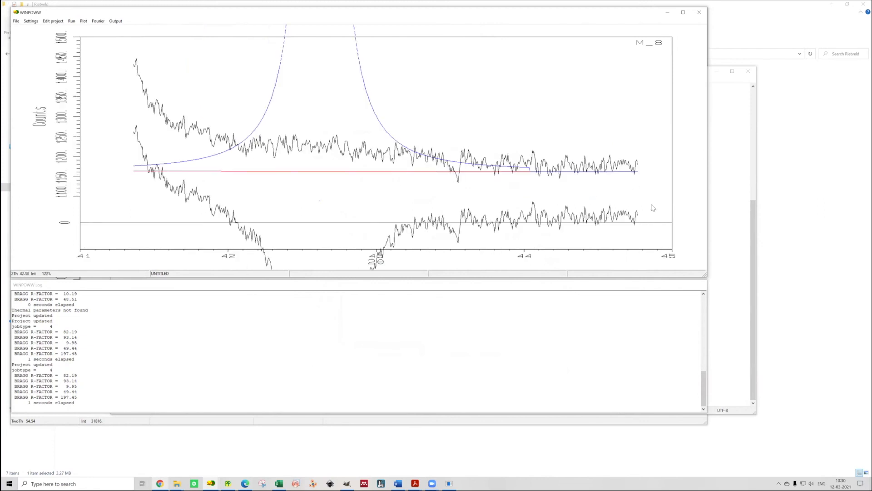
right_click(631, 190)
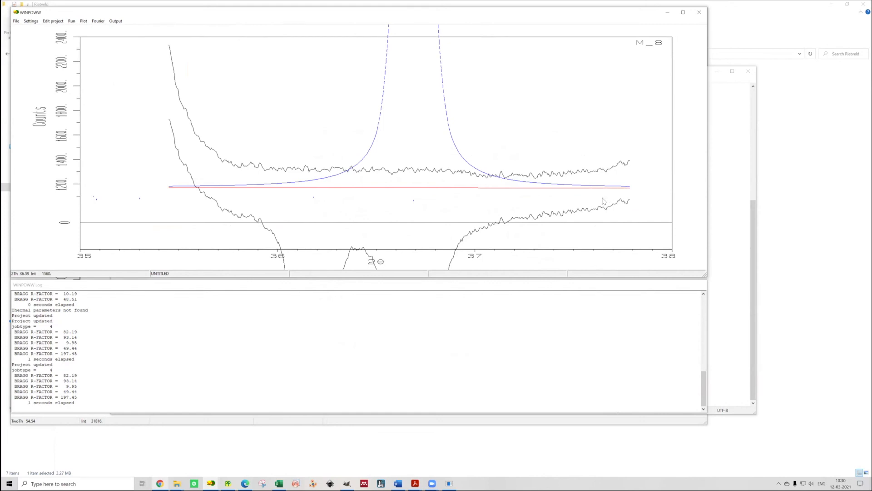
right_click(569, 189)
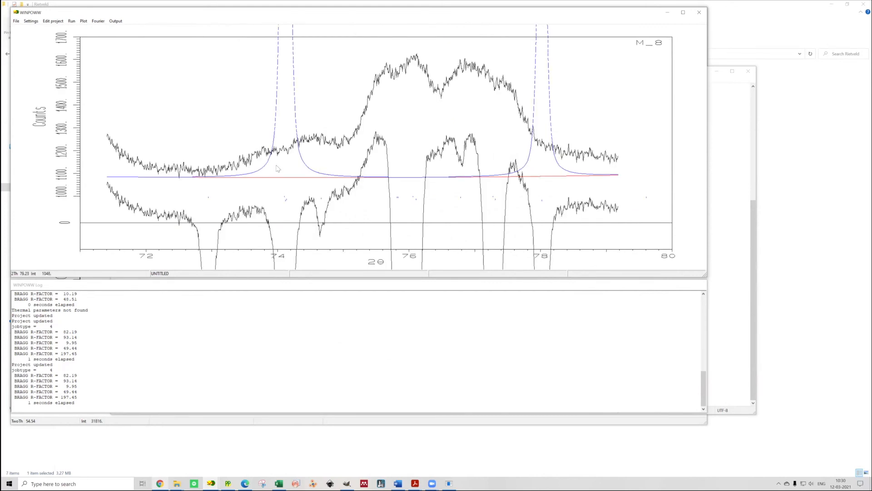
right_click(310, 133)
drag(160, 104, 258, 186)
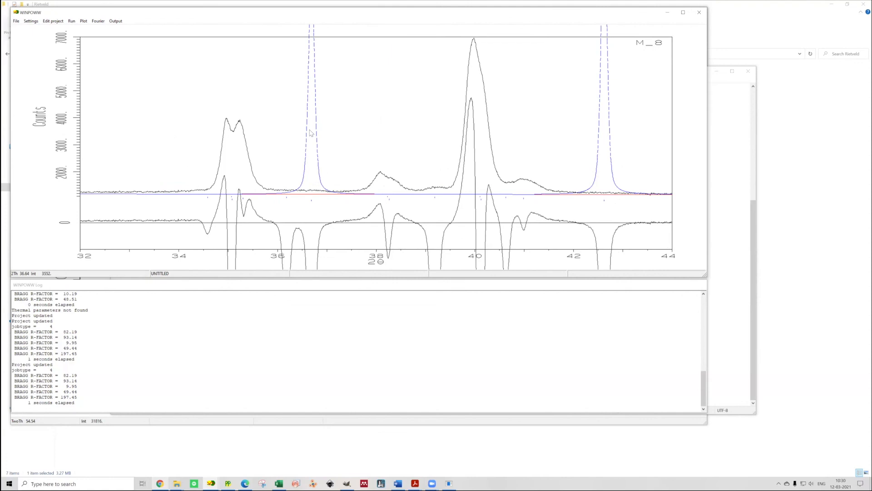
right_click(308, 140)
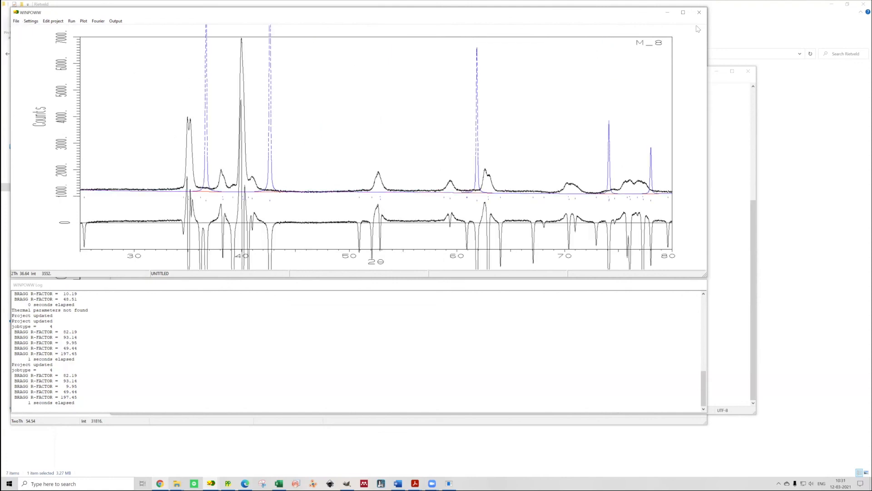
- Close WINPOWW and the remaining windows in front of the file browser
key(alt+F4)
key(alt+F4)
key(alt+F4)
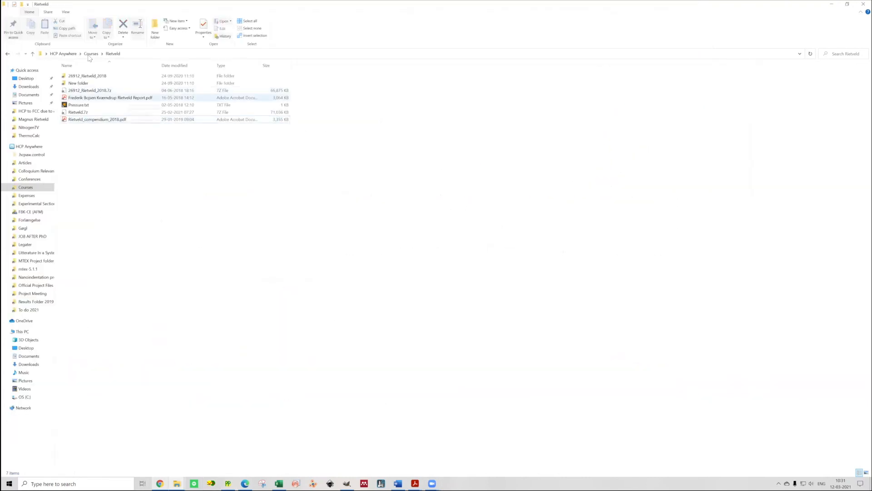
- Open the folder holding the M_2 and M_8 project files, inside XRD and Rietveld in Results Folder 2019 and 2020
click(90, 54)
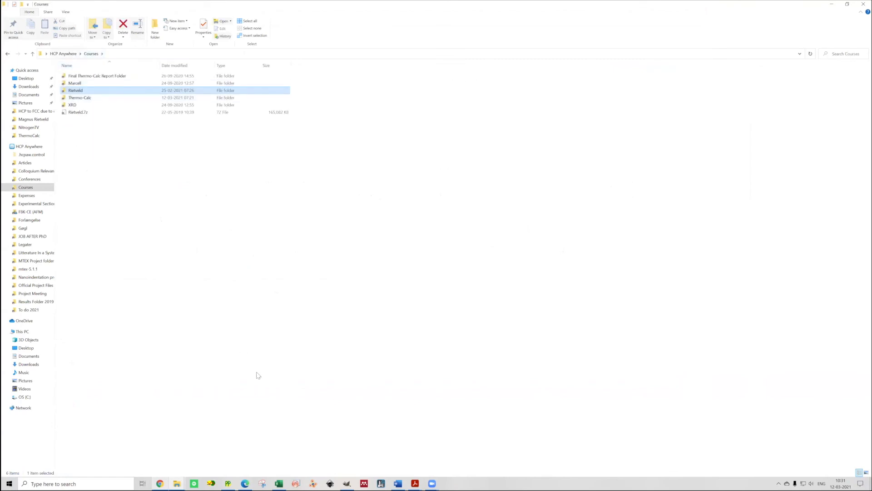
key(alt+Up)
double_click(113, 207)
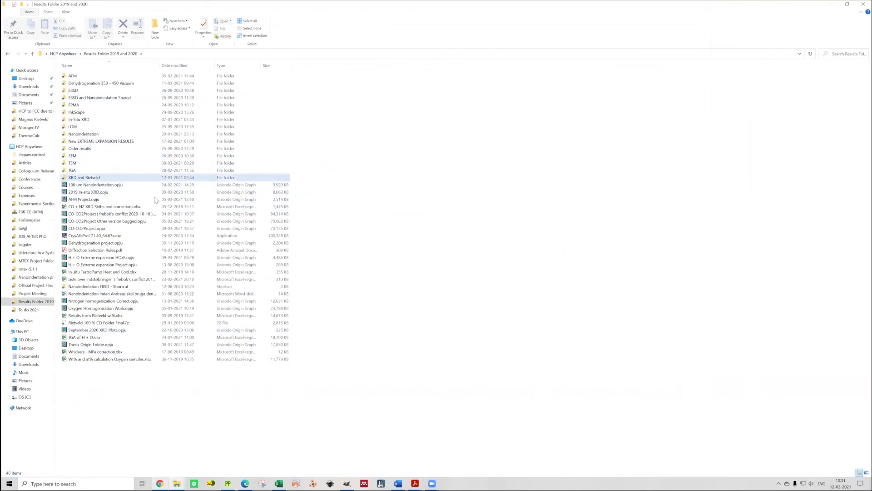
double_click(91, 177)
double_click(84, 97)
- Select all files in the project folder and bring up the 7-Zip archiving options for them
key(ctrl+a)
right_click(121, 184)
mouse_move(145, 196)
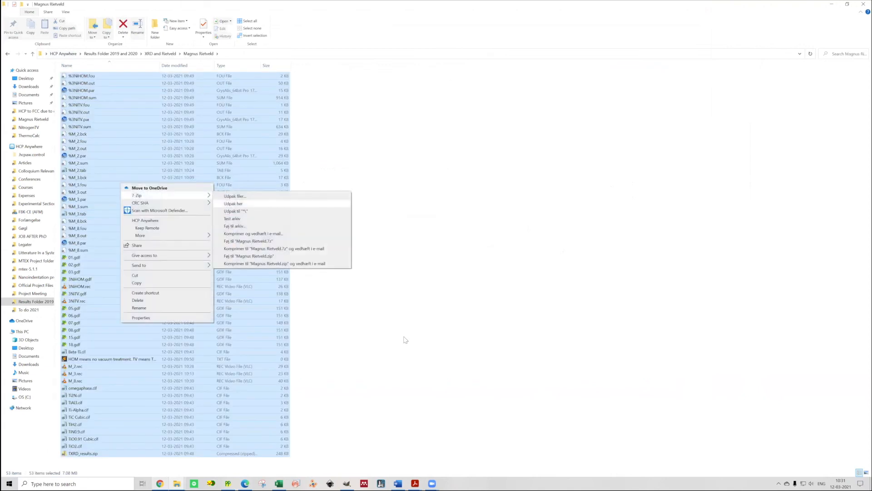